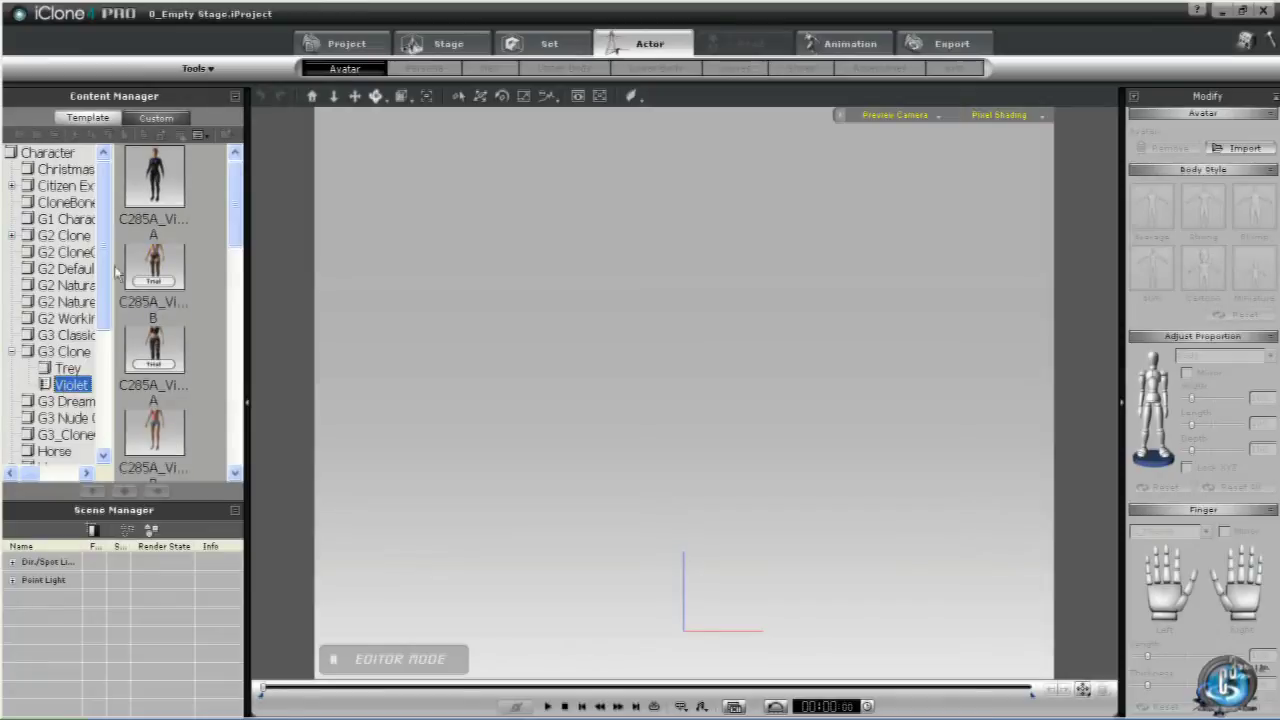
Step: Add the black-bodysuit Violet avatar to the empty stage and give her the blank female G3 Gown upper-body mesh
{"action": "double_click", "coordinate": [157, 176]}
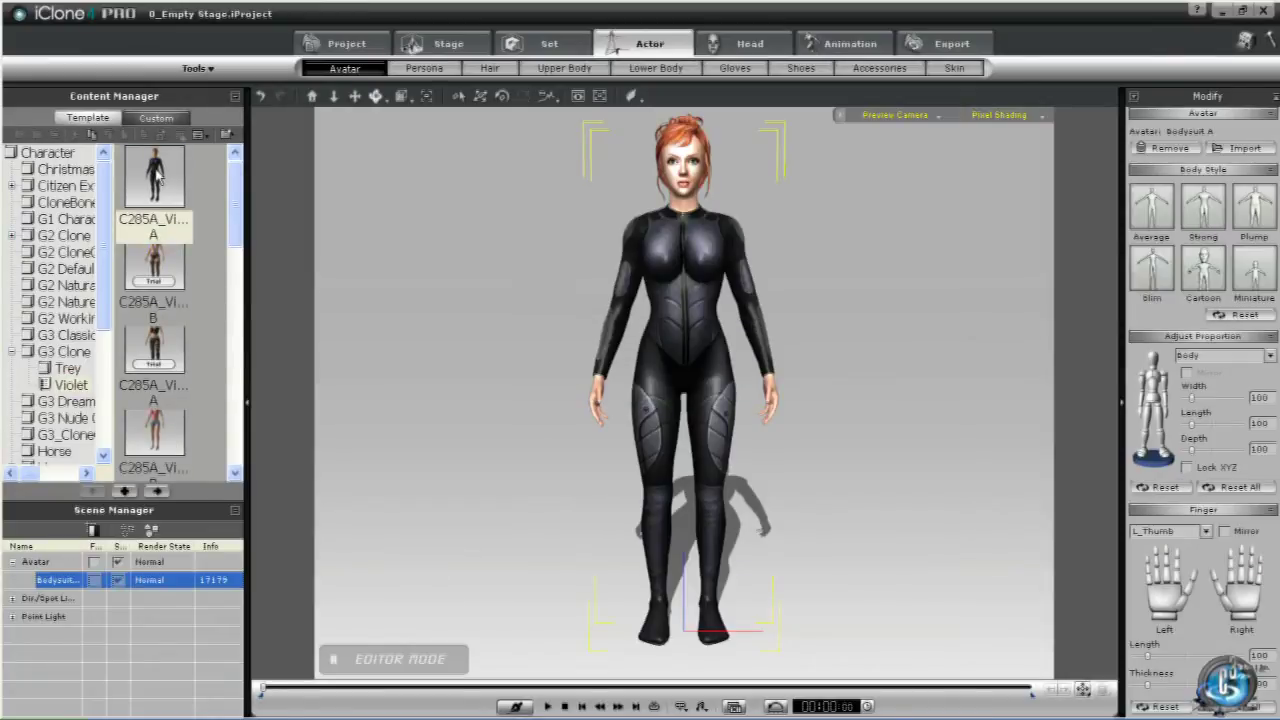
{"action": "left_click", "coordinate": [565, 69]}
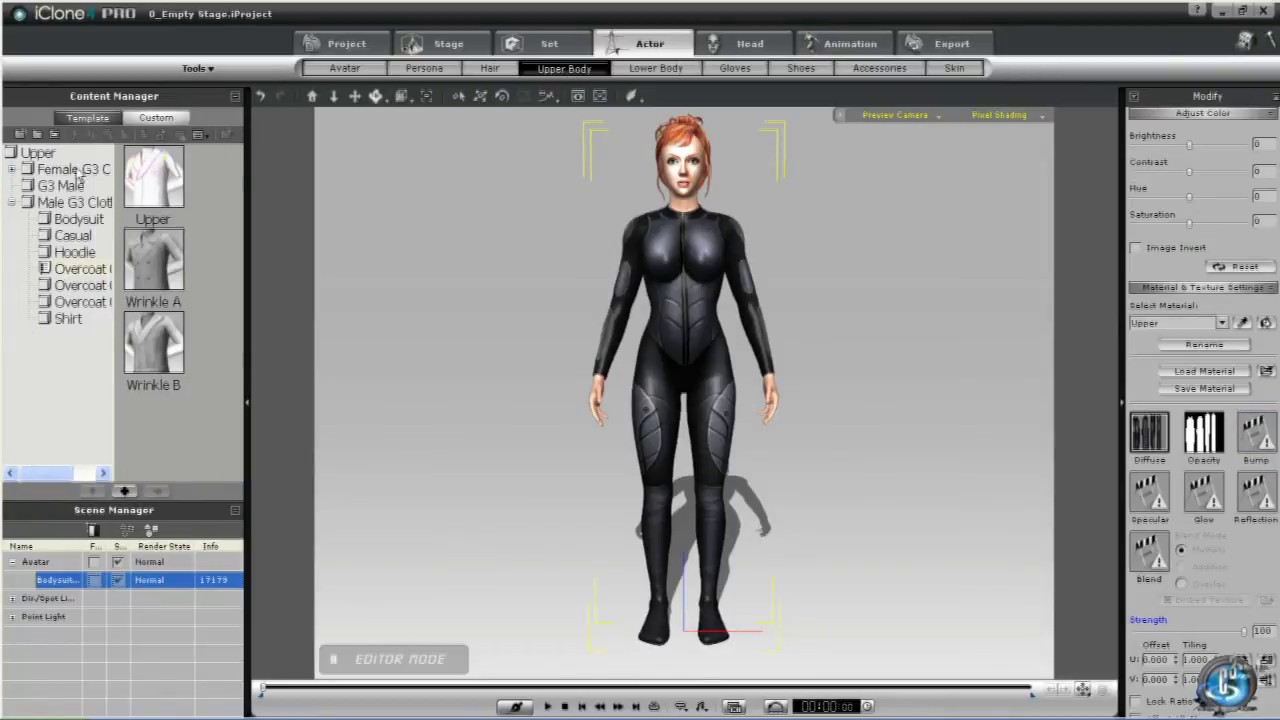
{"action": "left_click", "coordinate": [12, 170]}
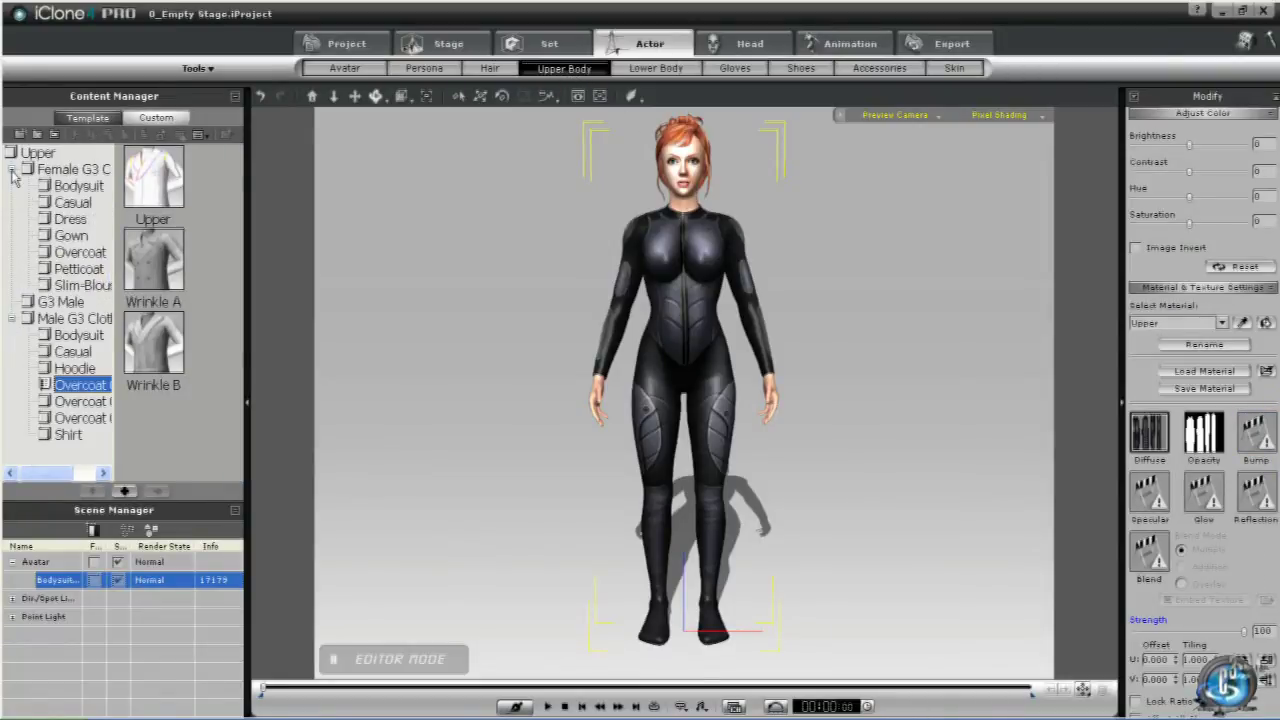
{"action": "left_click", "coordinate": [68, 236]}
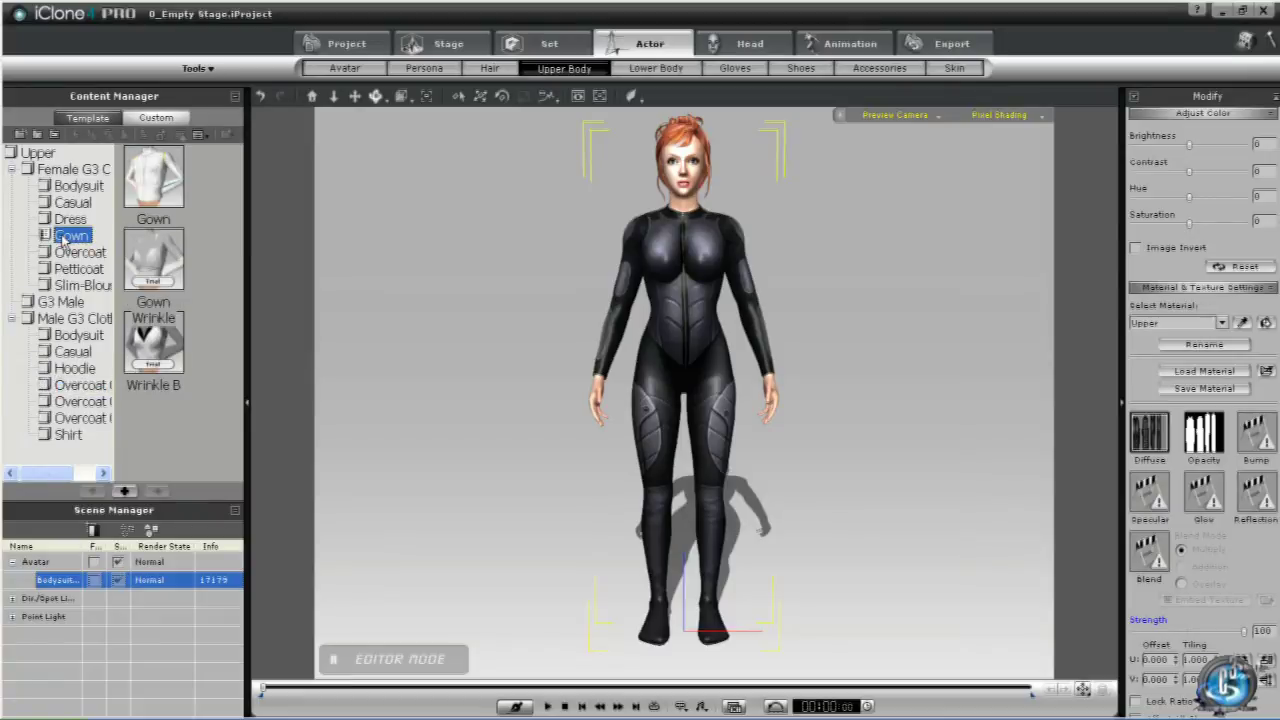
{"action": "double_click", "coordinate": [150, 180]}
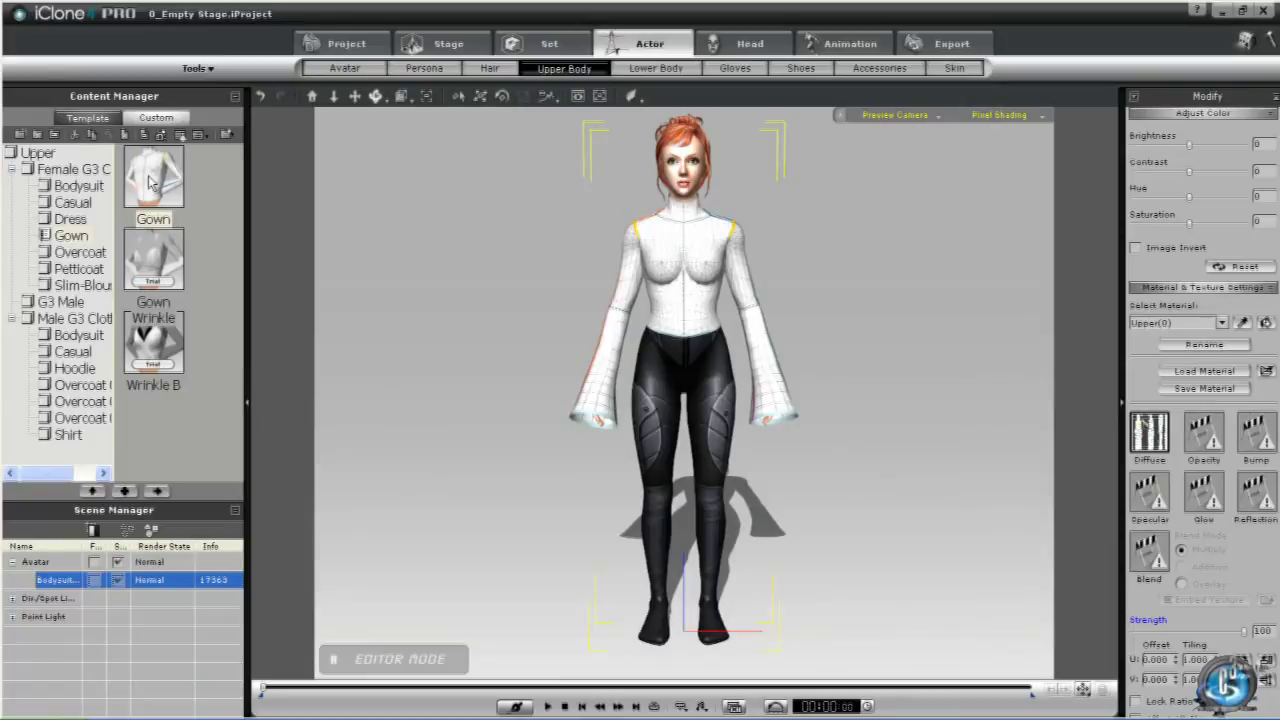
Step: Replace the avatar's lower-body clothing with the blank G3 female Bootcut mesh
{"action": "left_click", "coordinate": [650, 70]}
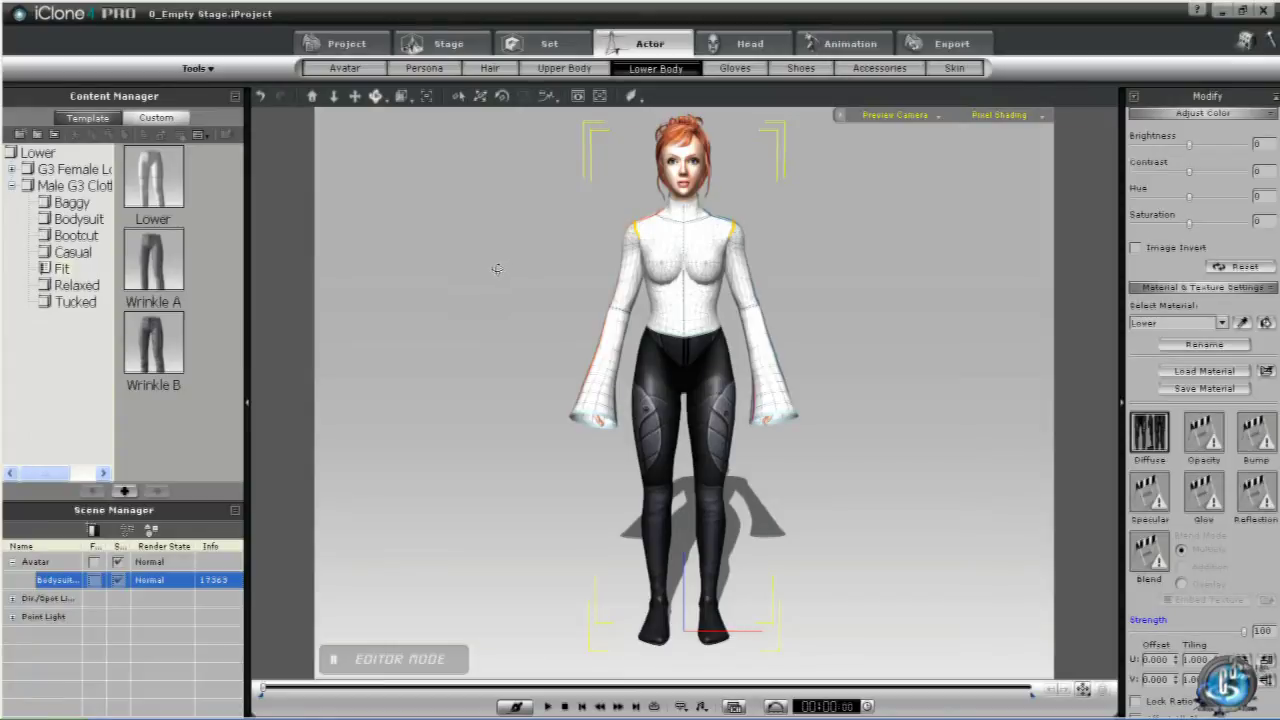
{"action": "left_click", "coordinate": [13, 170]}
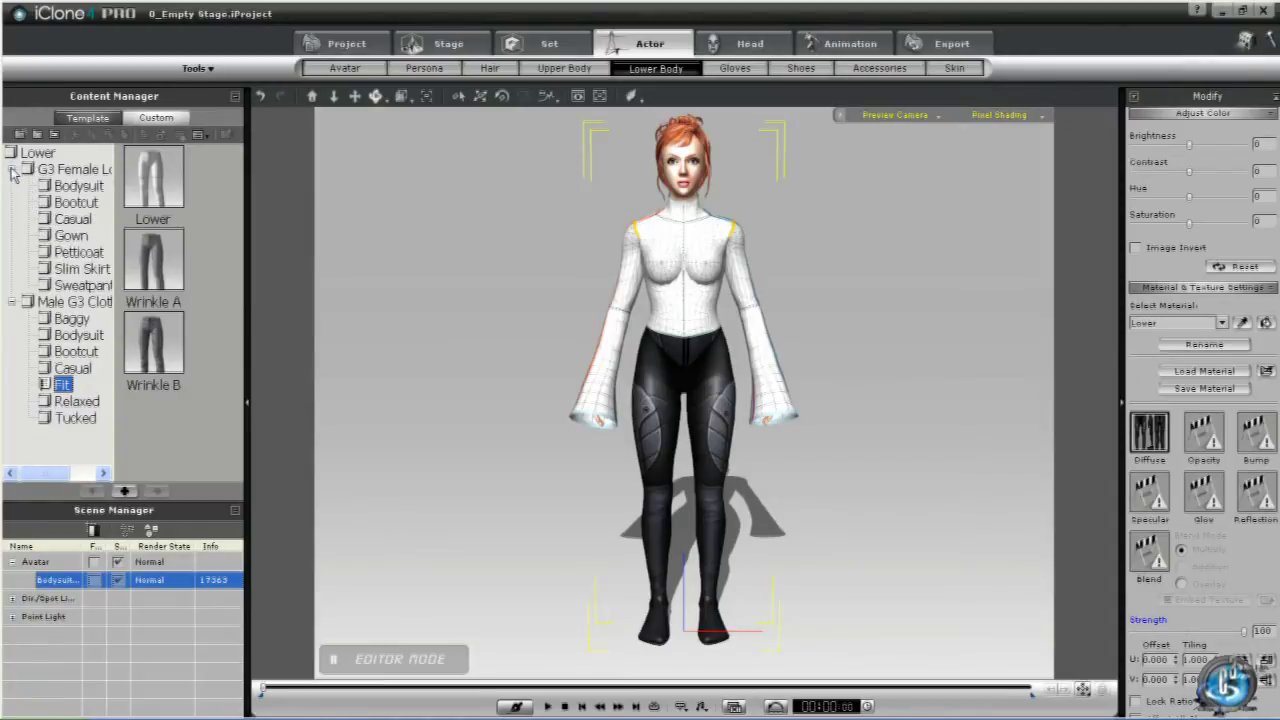
{"action": "left_click", "coordinate": [68, 204]}
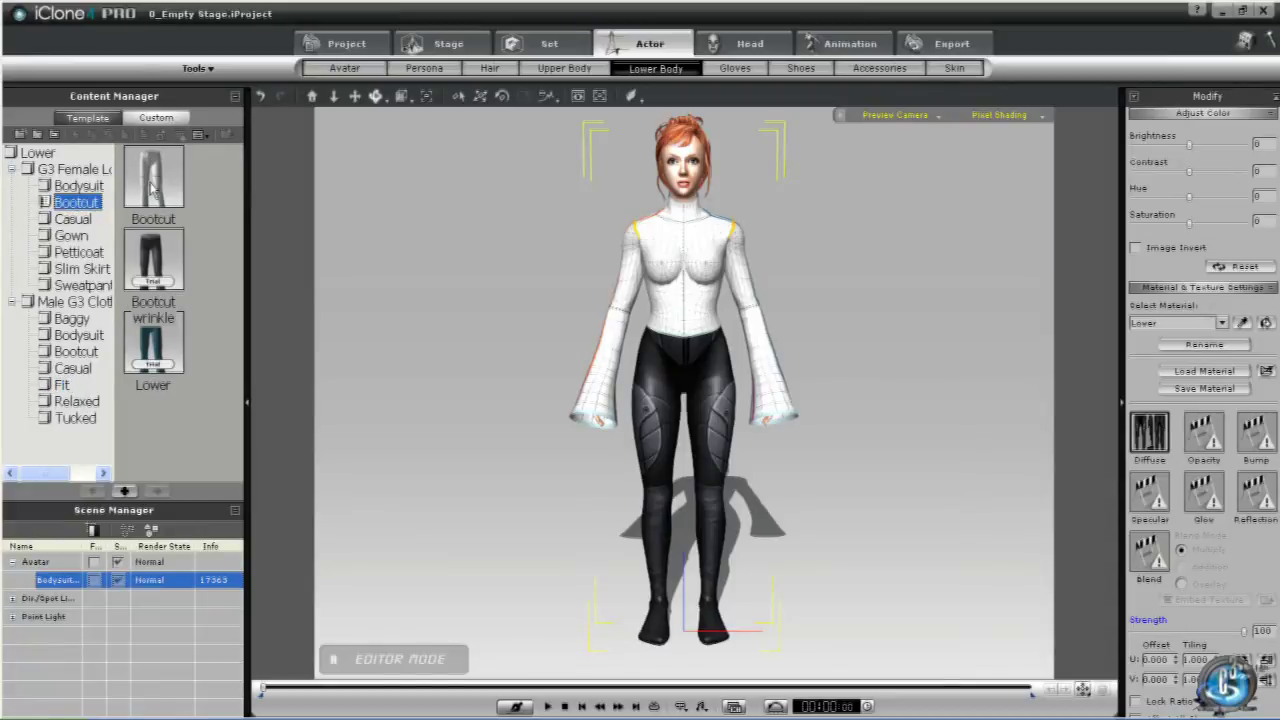
{"action": "double_click", "coordinate": [152, 188]}
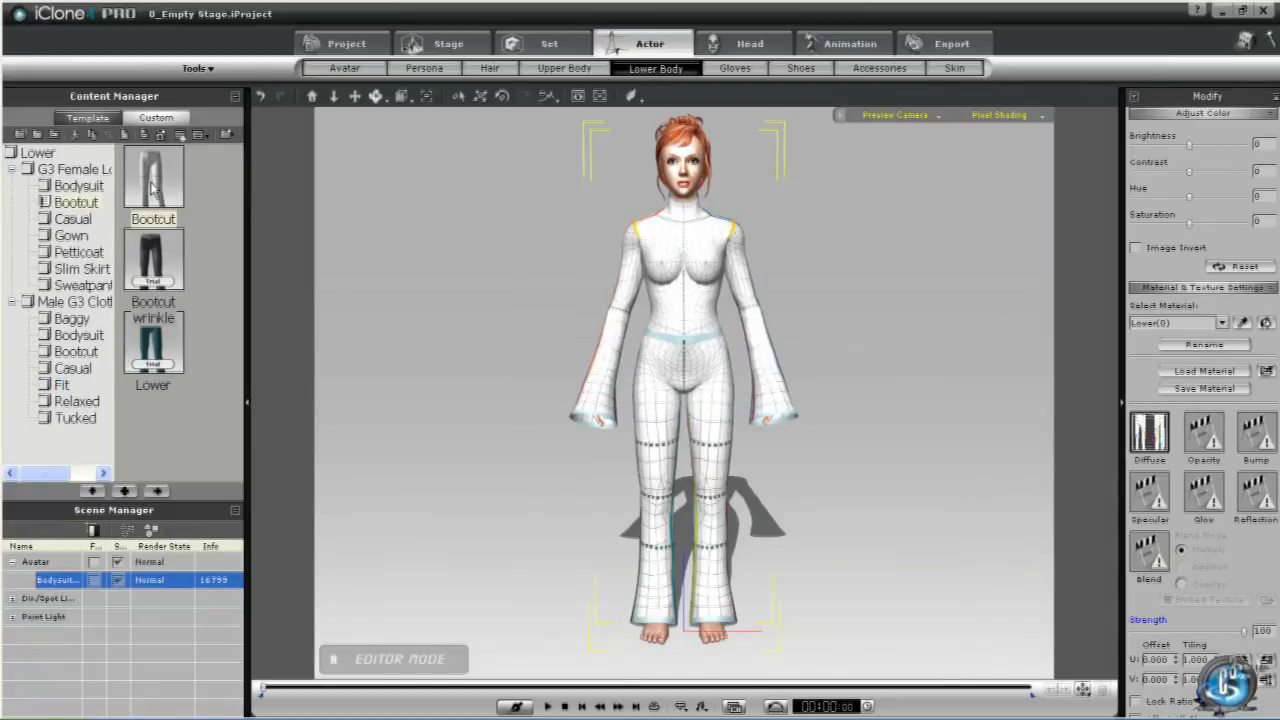
Step: Put the High Heels from the female clone shoe collection on the avatar
{"action": "left_click", "coordinate": [812, 72]}
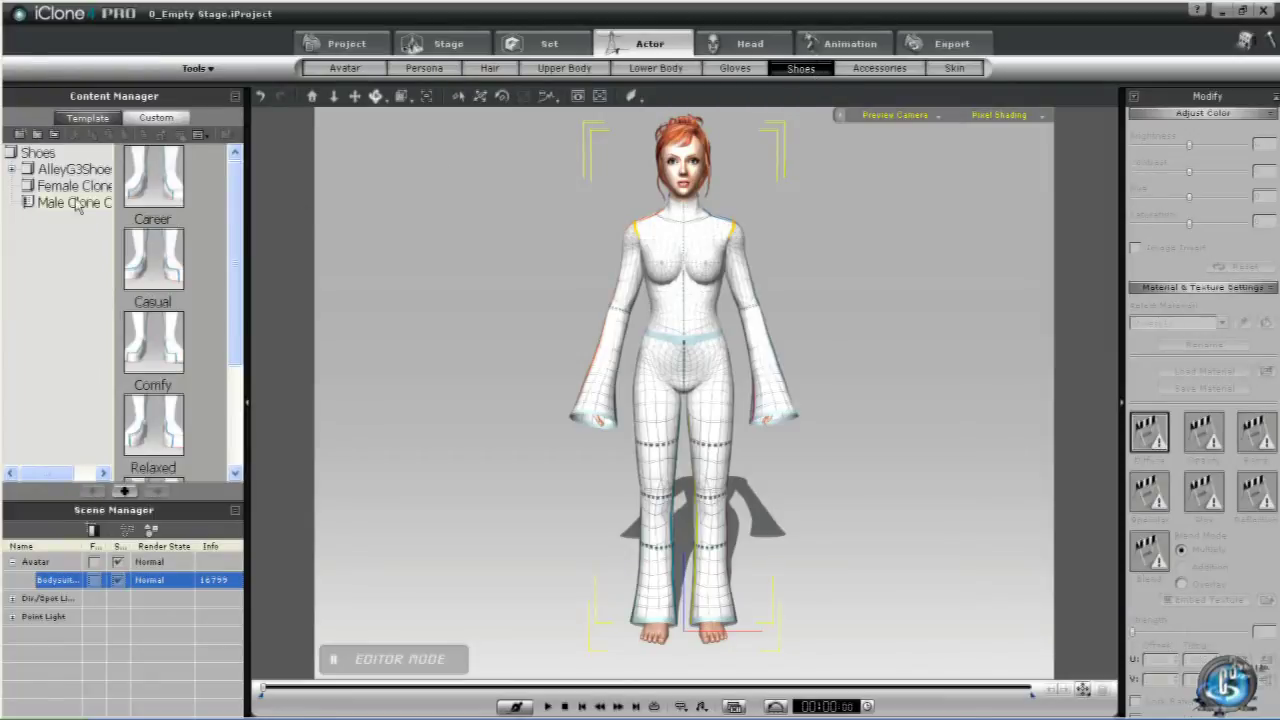
{"action": "left_click", "coordinate": [44, 189]}
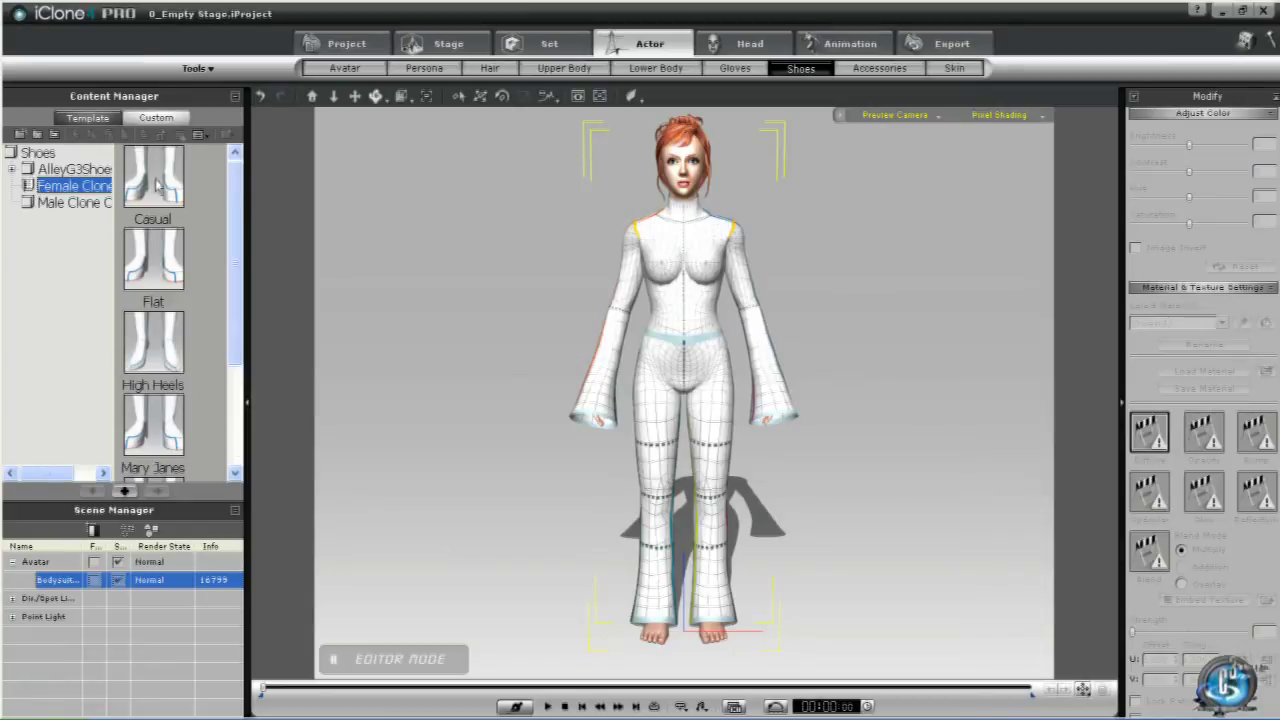
{"action": "double_click", "coordinate": [158, 338]}
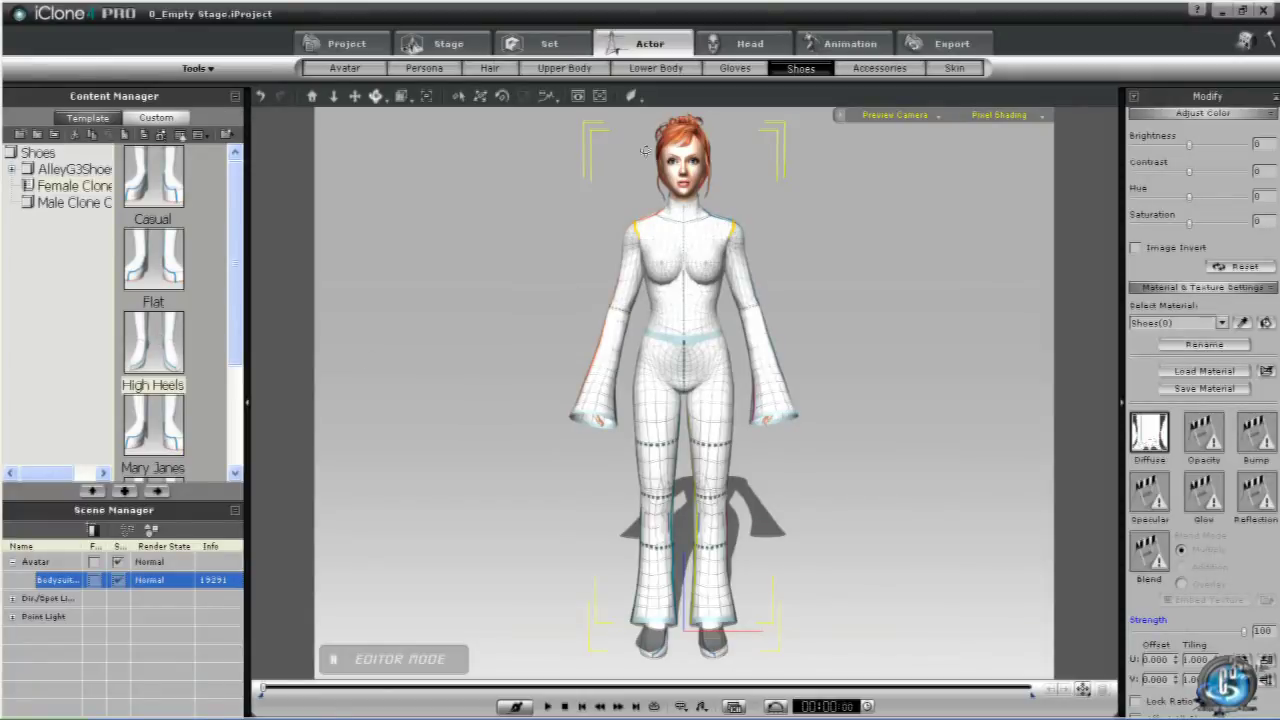
Step: Load the material Violet_Gown_Upper_Blue.iMtl from the Blue Pant Suit folder onto the avatar's upper body
{"action": "left_click", "coordinate": [568, 68]}
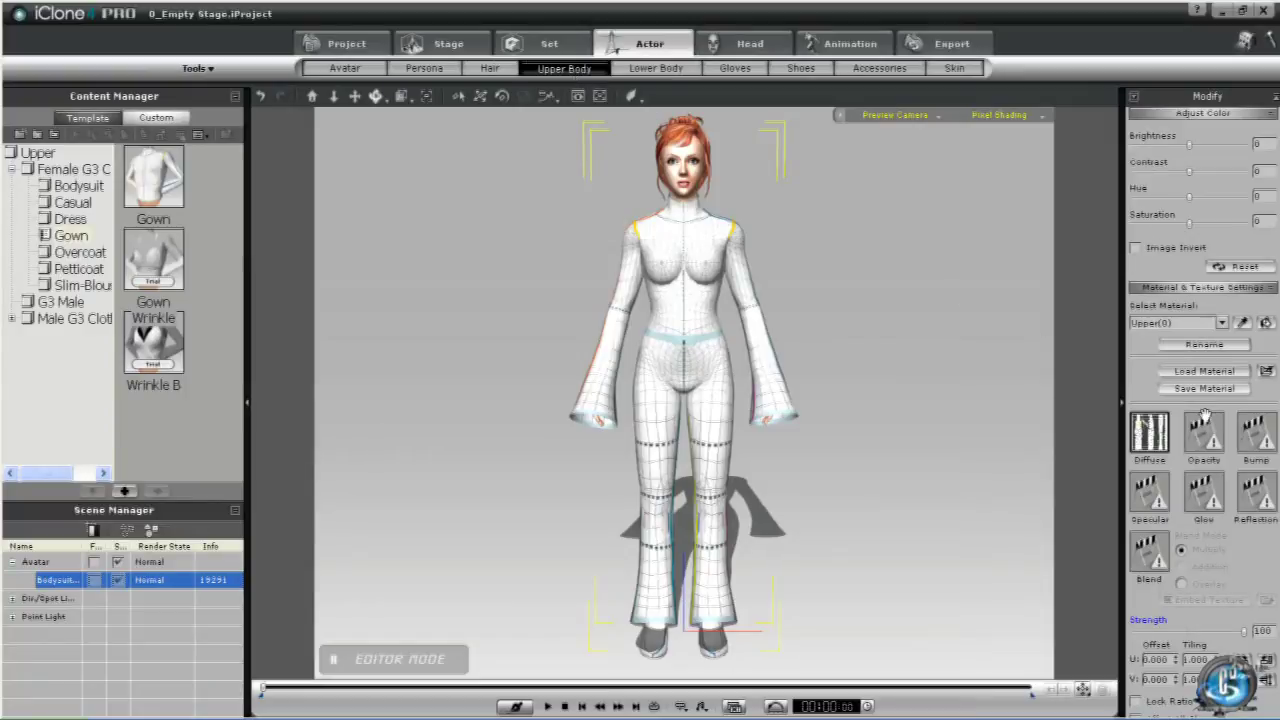
{"action": "left_click", "coordinate": [1204, 372]}
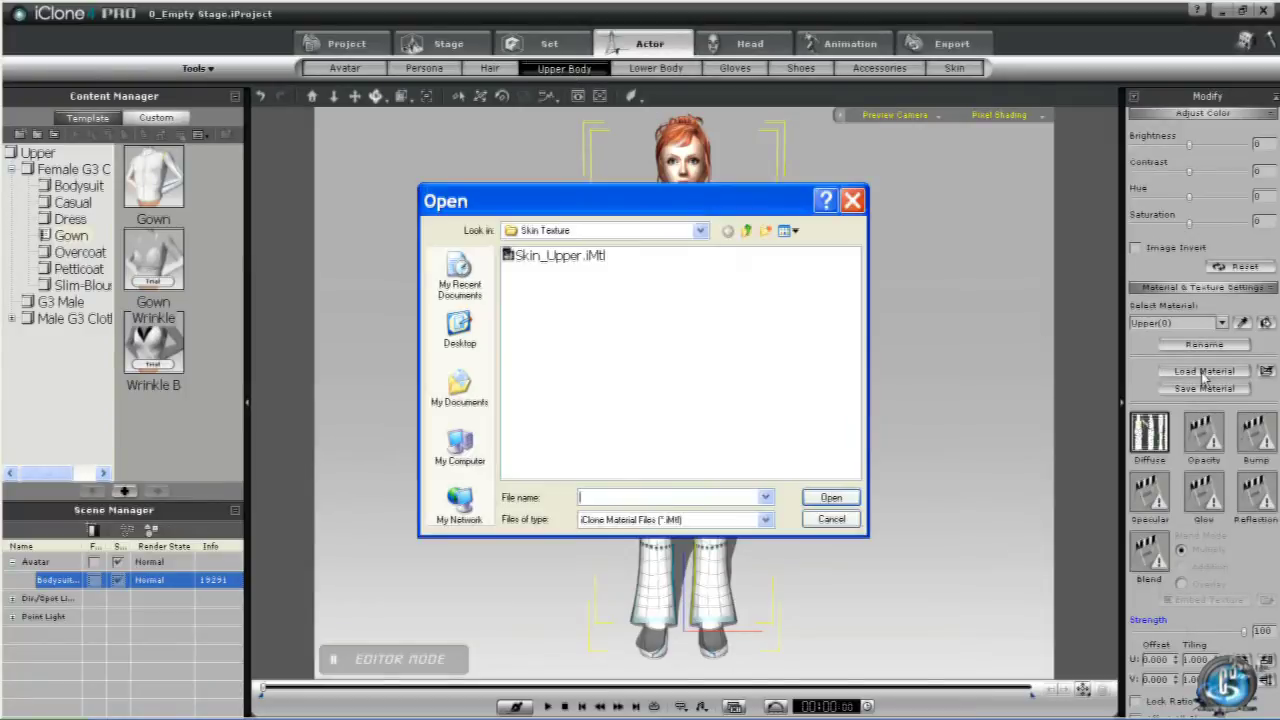
{"action": "left_click", "coordinate": [746, 231]}
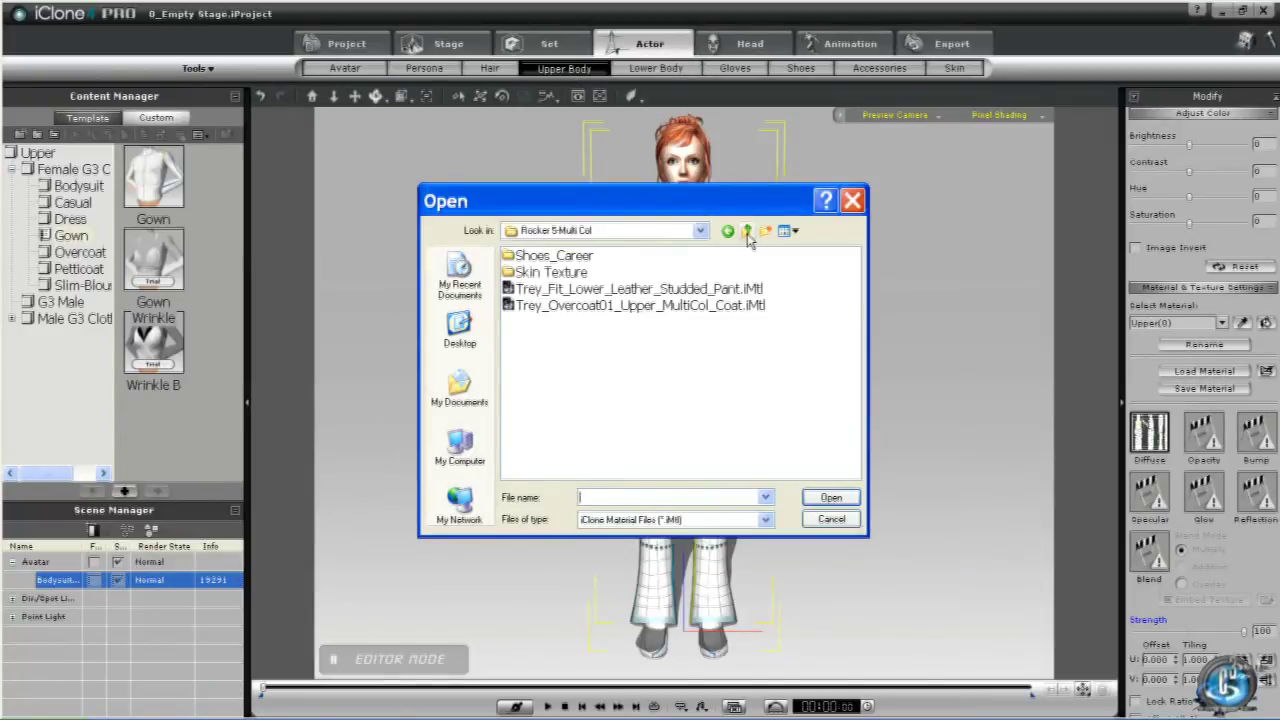
{"action": "left_click", "coordinate": [746, 231]}
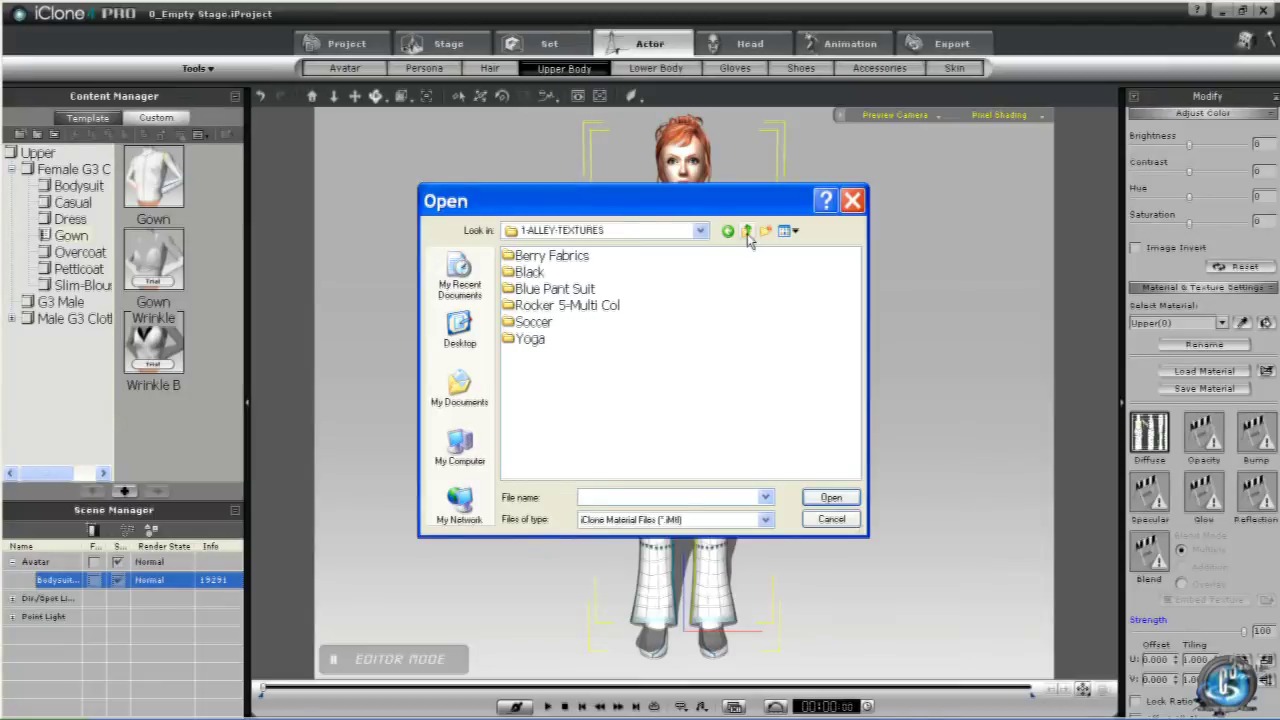
{"action": "double_click", "coordinate": [514, 288]}
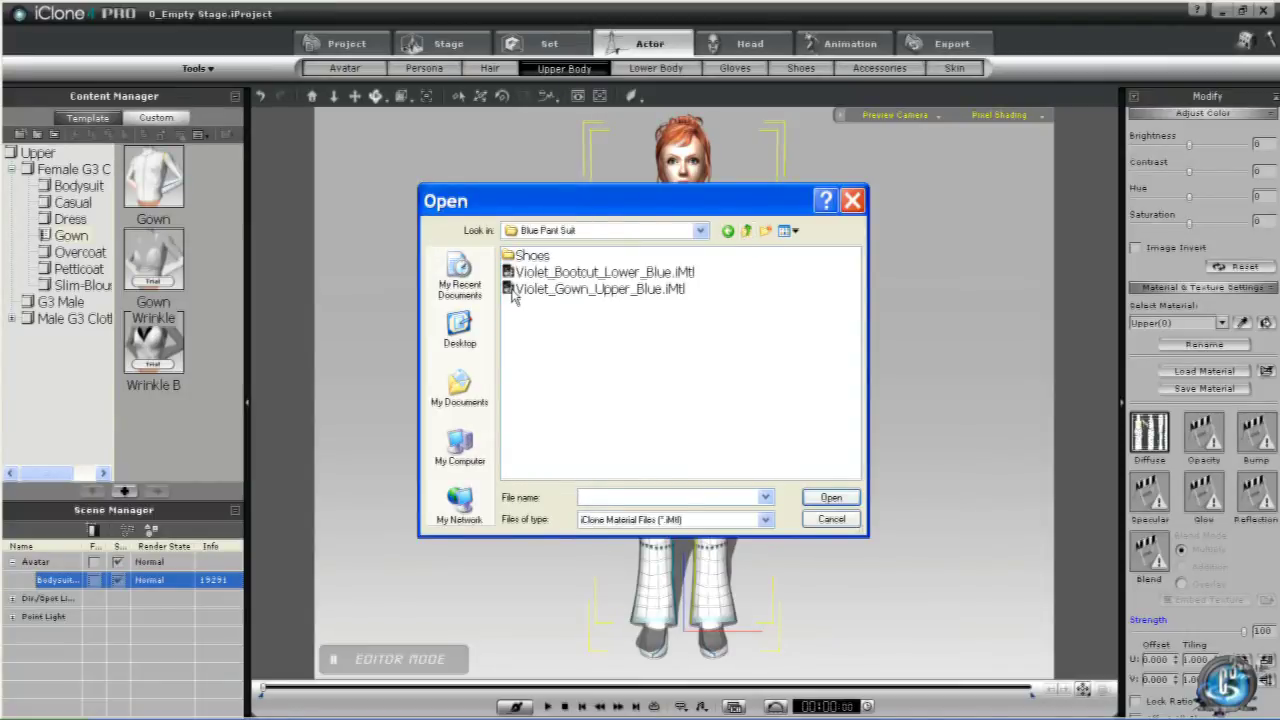
{"action": "left_click", "coordinate": [622, 292]}
{"action": "left_click", "coordinate": [828, 497]}
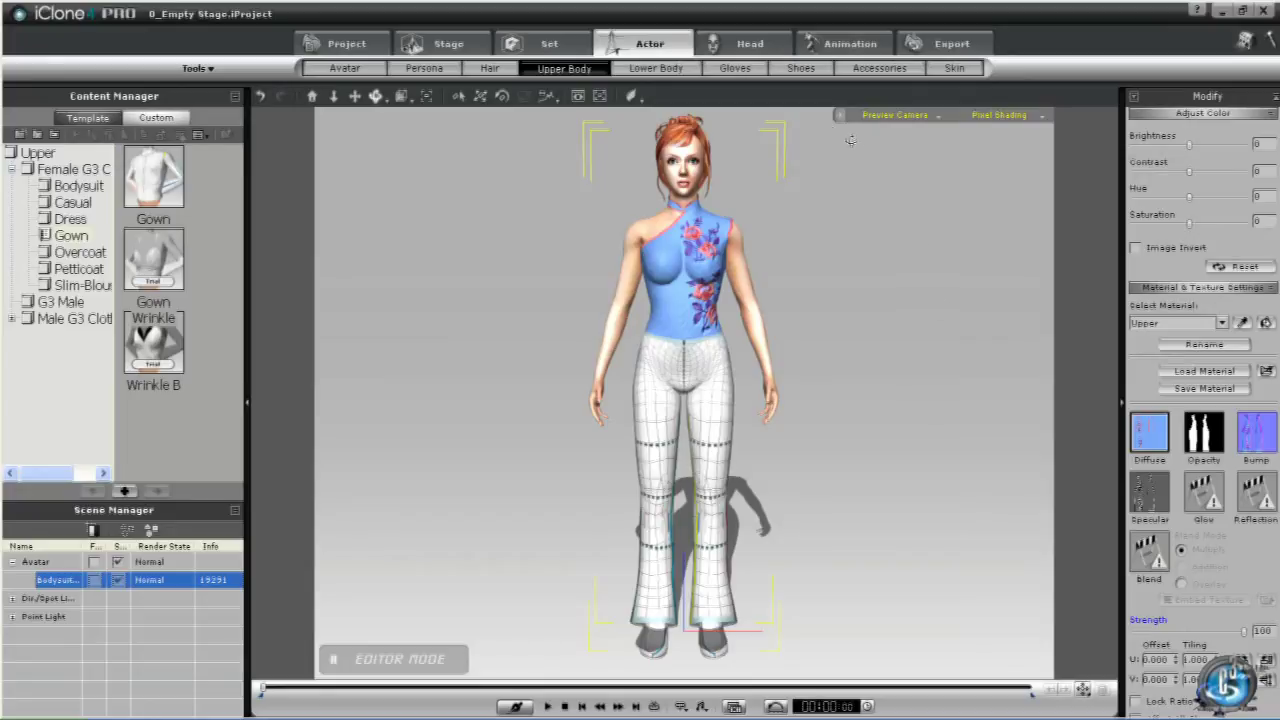
Step: Load the material Violet_Bootcut_Lower_Blue.iMtl onto the avatar's lower body
{"action": "left_click", "coordinate": [665, 70]}
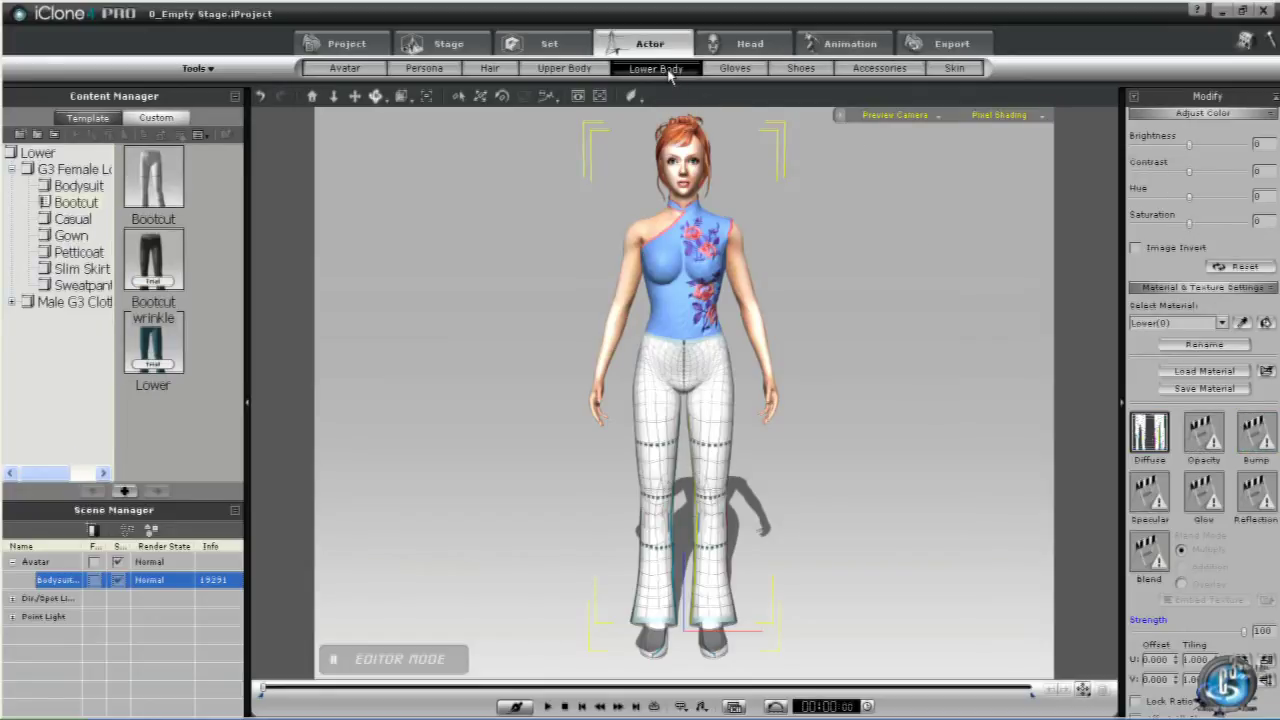
{"action": "left_click", "coordinate": [1201, 372]}
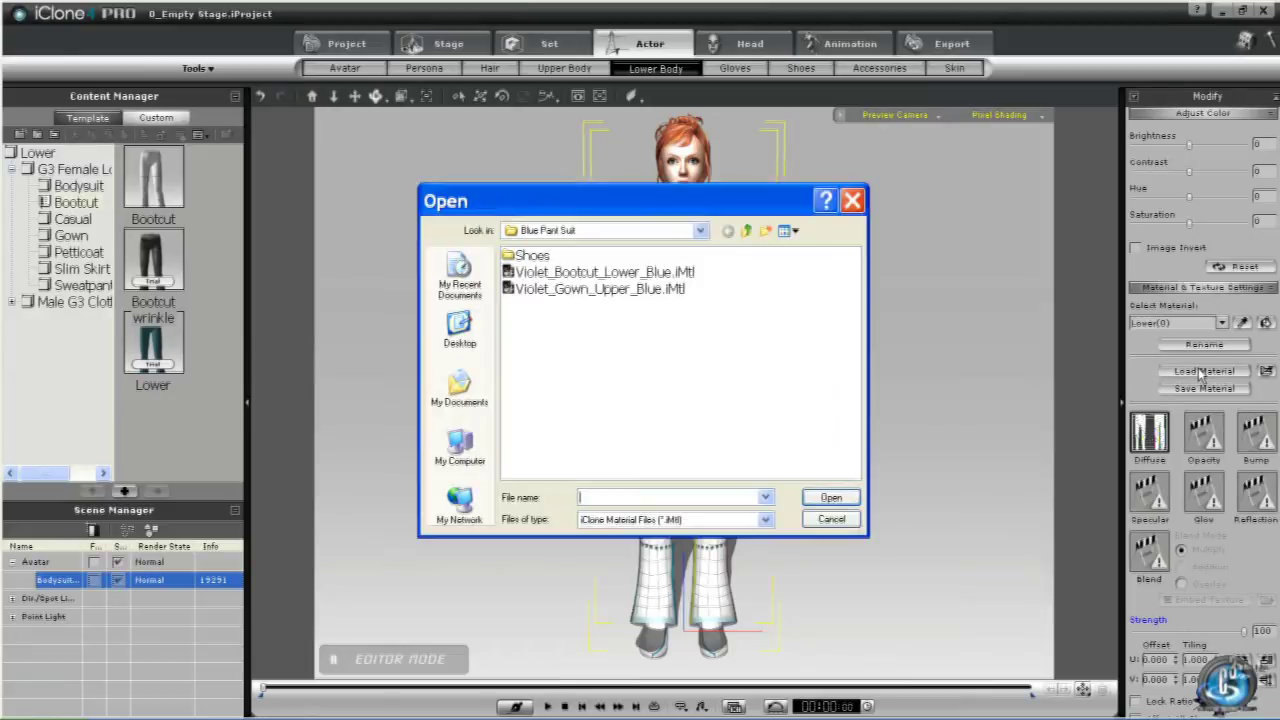
{"action": "left_click", "coordinate": [619, 273]}
{"action": "left_click", "coordinate": [829, 497]}
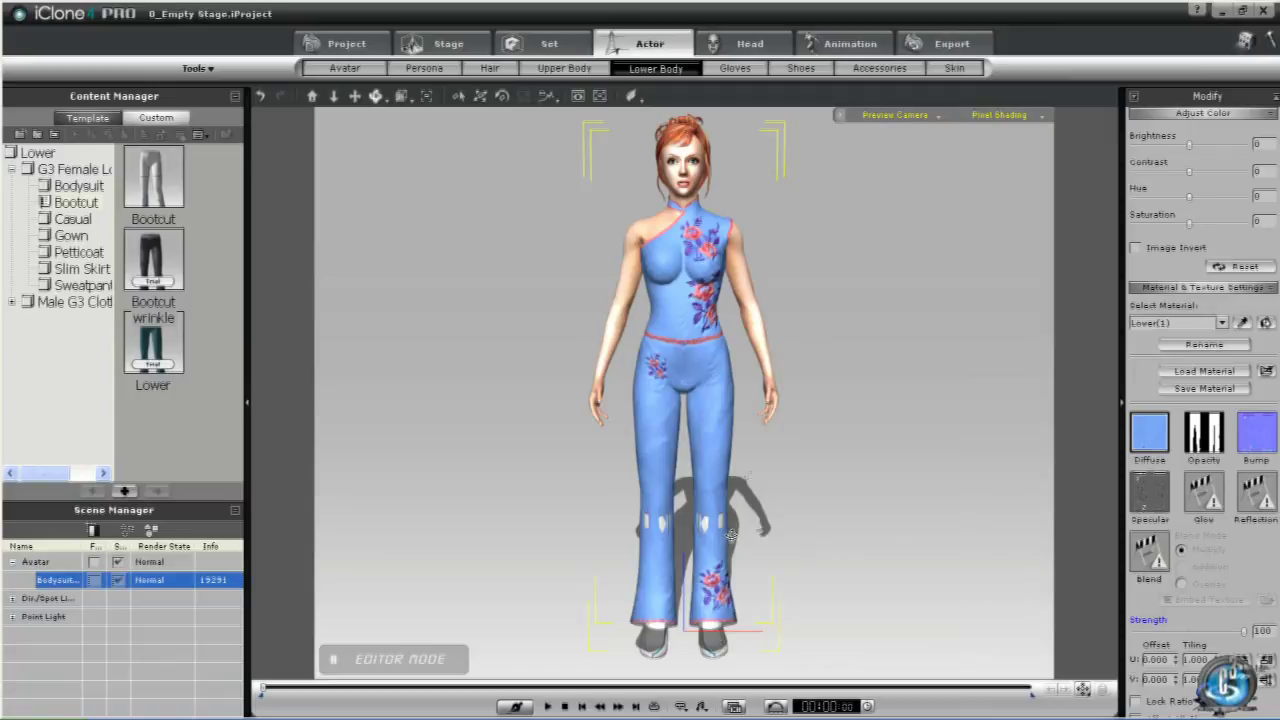
Step: Load the material Shoes_Violet_High_Heel_Blue.iMtl from the Shoes subfolder onto the avatar's shoes
{"action": "left_click", "coordinate": [801, 70]}
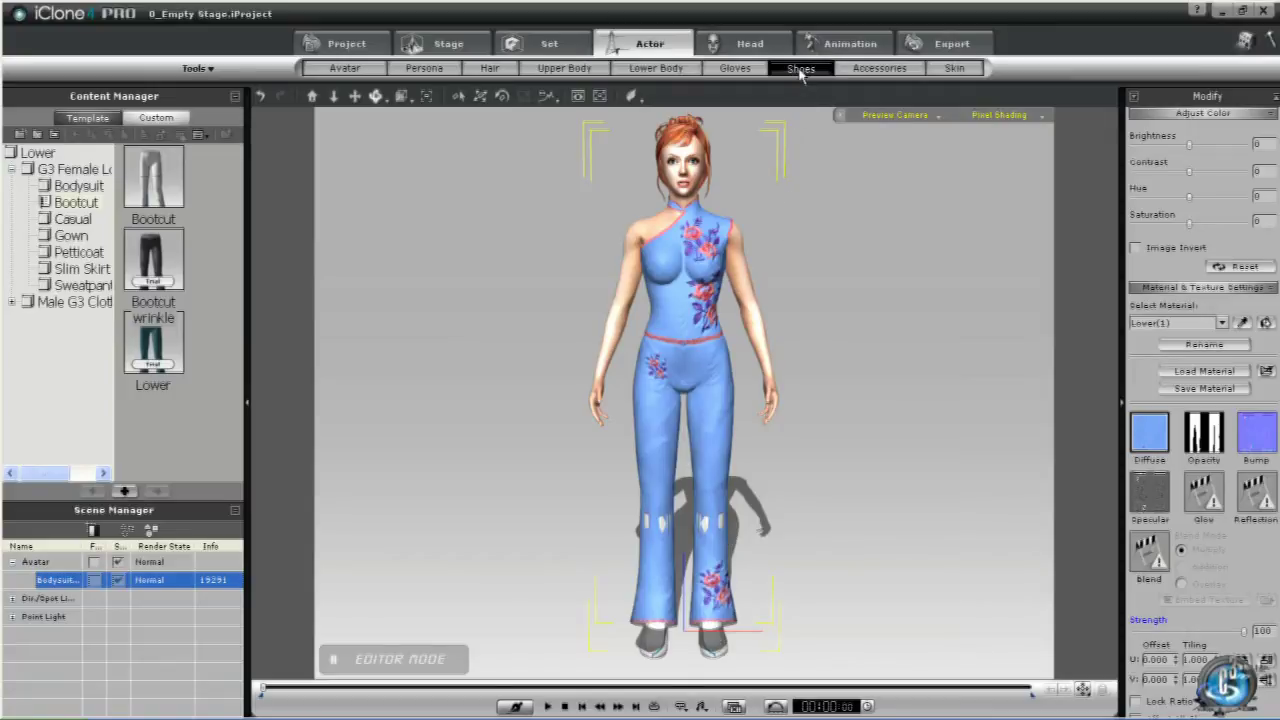
{"action": "left_click", "coordinate": [1206, 374]}
{"action": "double_click", "coordinate": [530, 257]}
{"action": "left_click", "coordinate": [530, 257]}
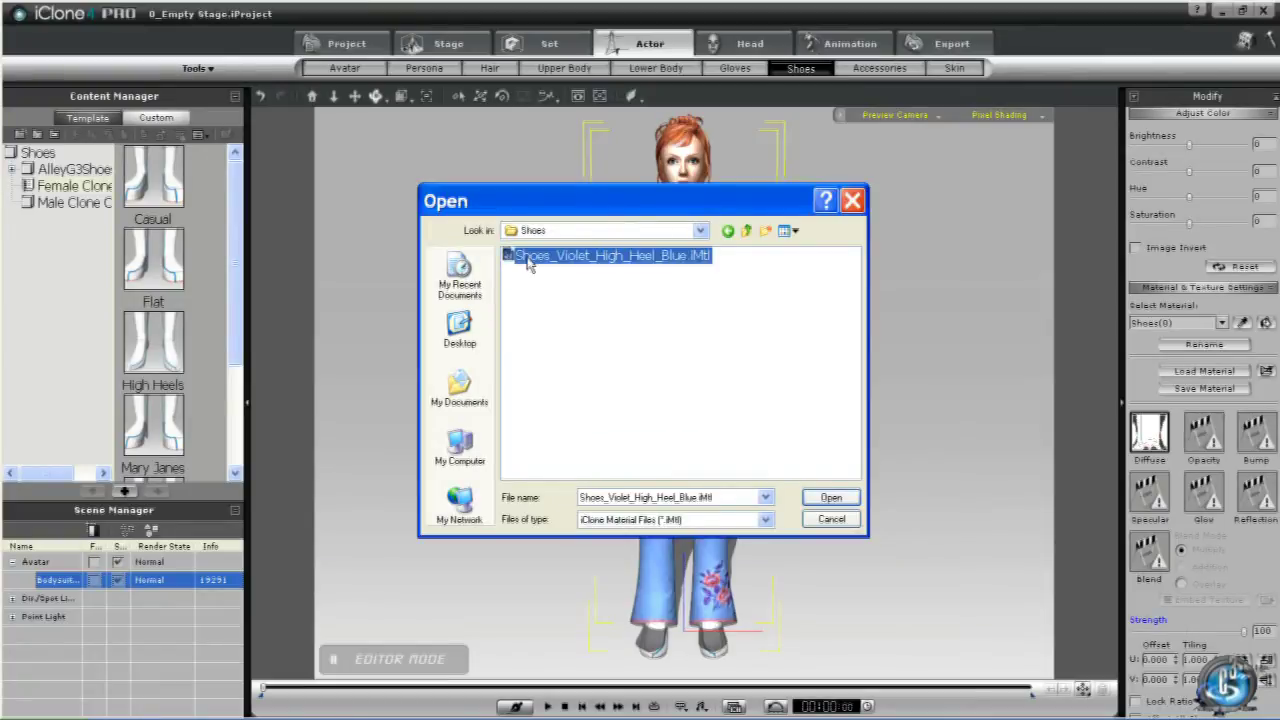
{"action": "left_click", "coordinate": [831, 499]}
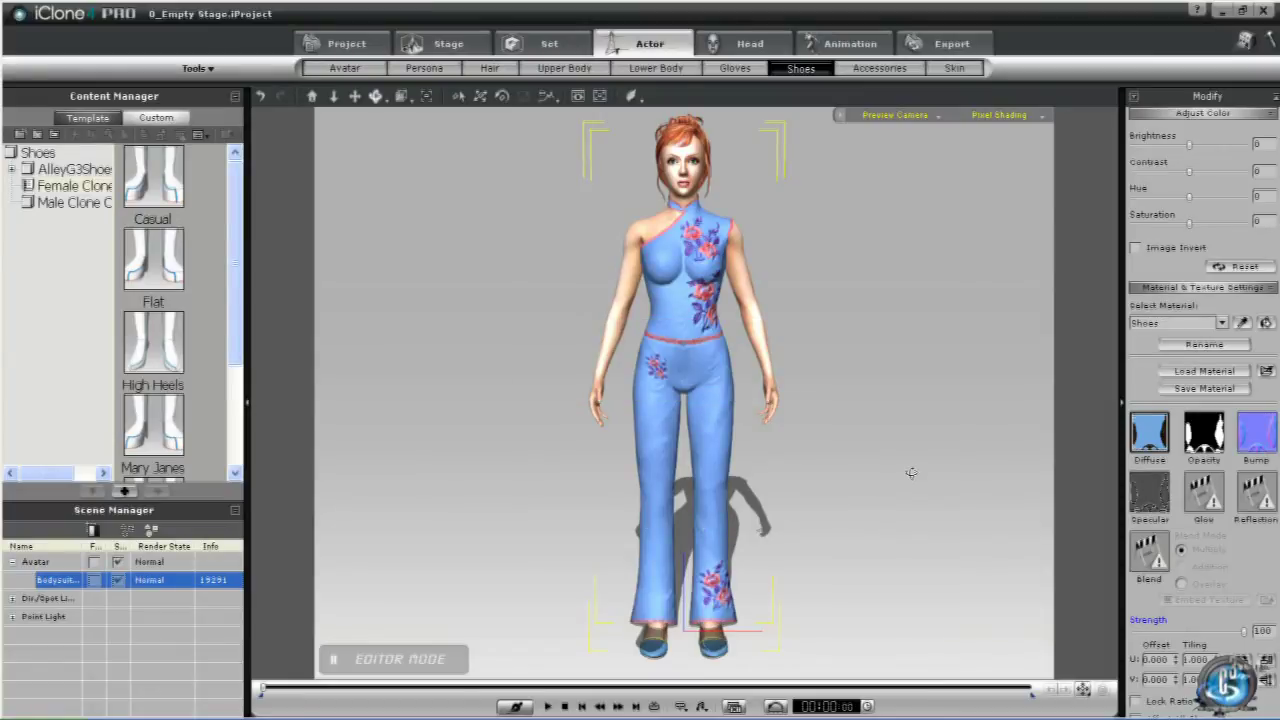
Step: Change the shadow type of directional light Light01 to Self-Cast Shadow
{"action": "left_click", "coordinate": [12, 598]}
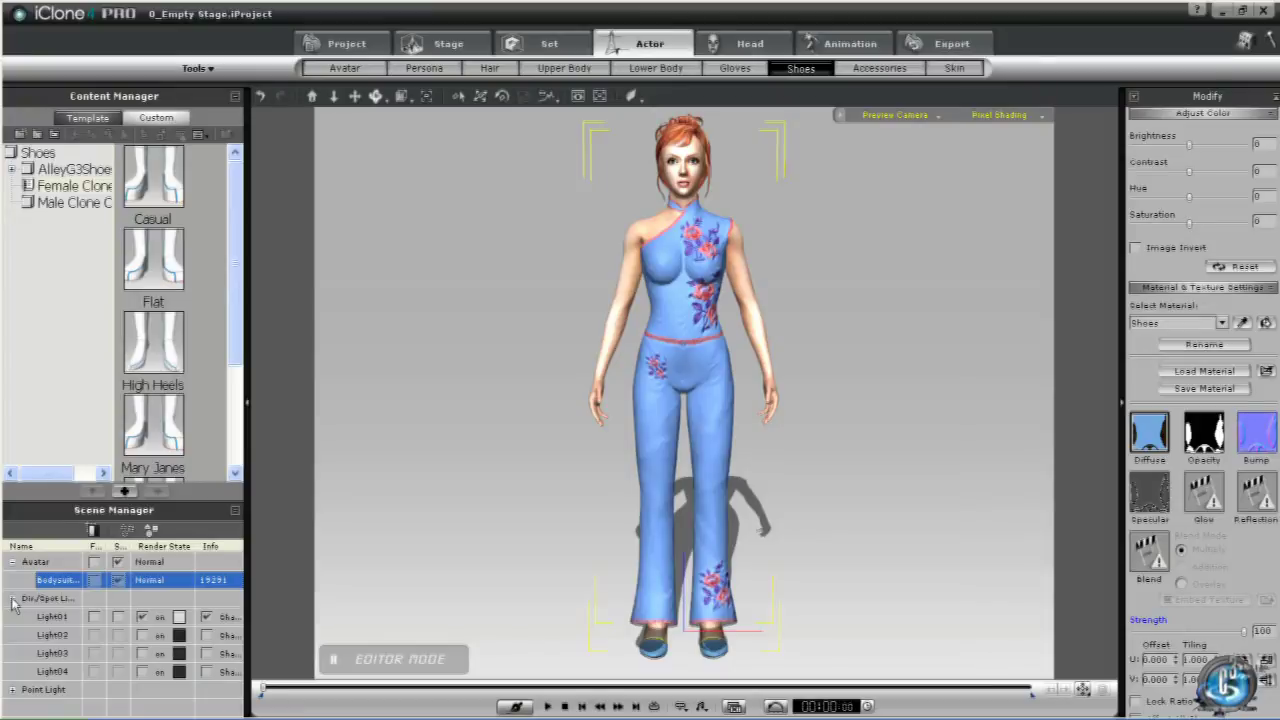
{"action": "left_click", "coordinate": [60, 617]}
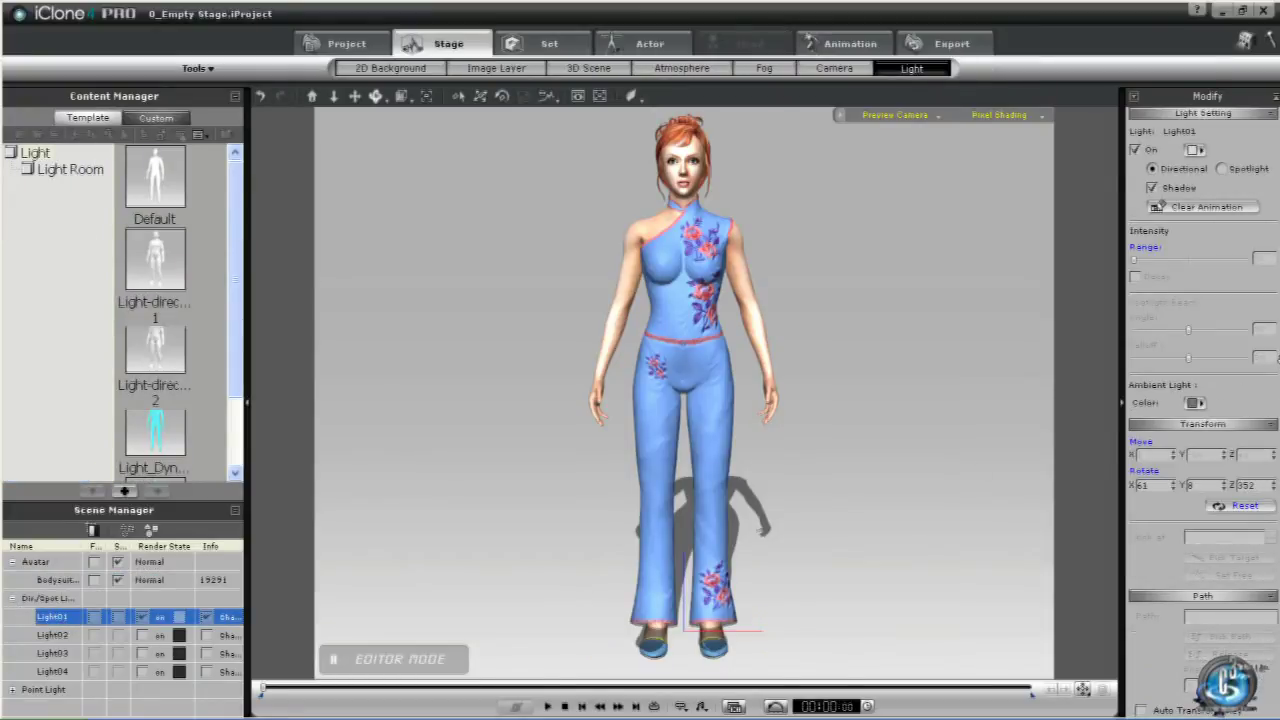
{"action": "scroll", "coordinate": [1203, 400], "scroll_direction": "down", "scroll_amount": 5}
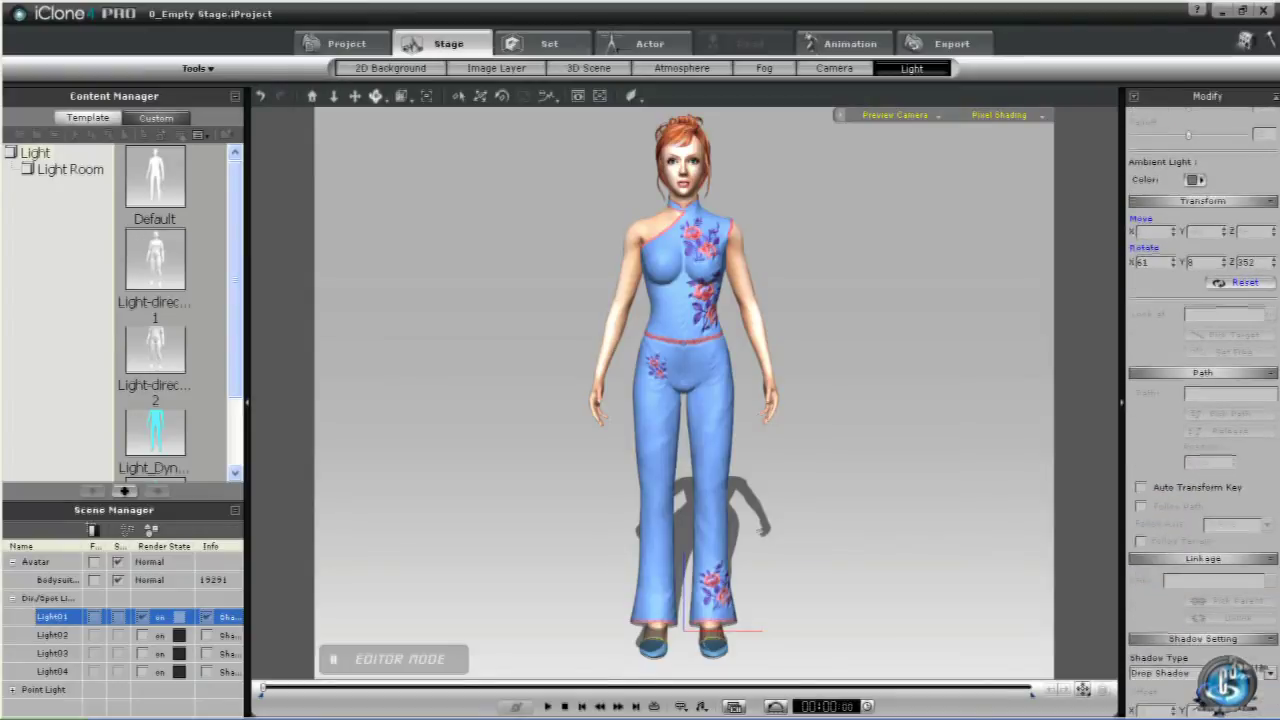
{"action": "left_click", "coordinate": [1268, 666]}
{"action": "left_click", "coordinate": [1256, 691]}
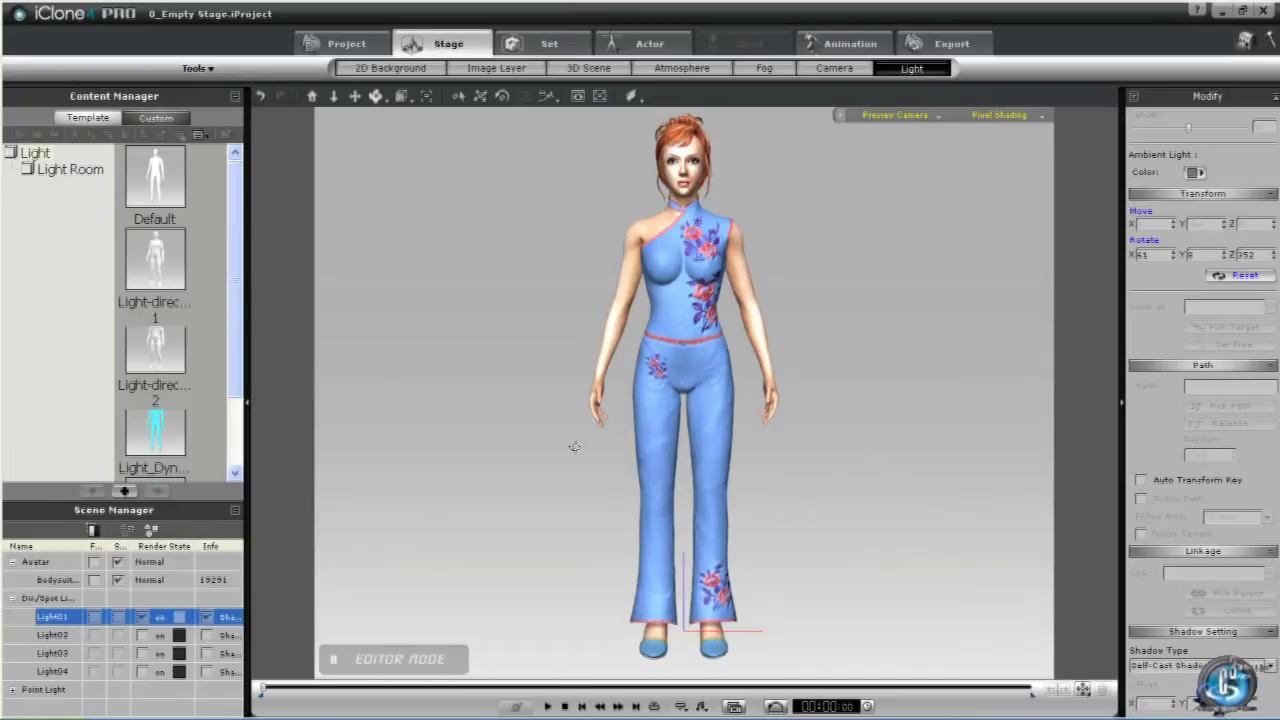
{"action": "right_click_drag", "start_coordinate": [552, 447], "coordinate": [495, 461]}
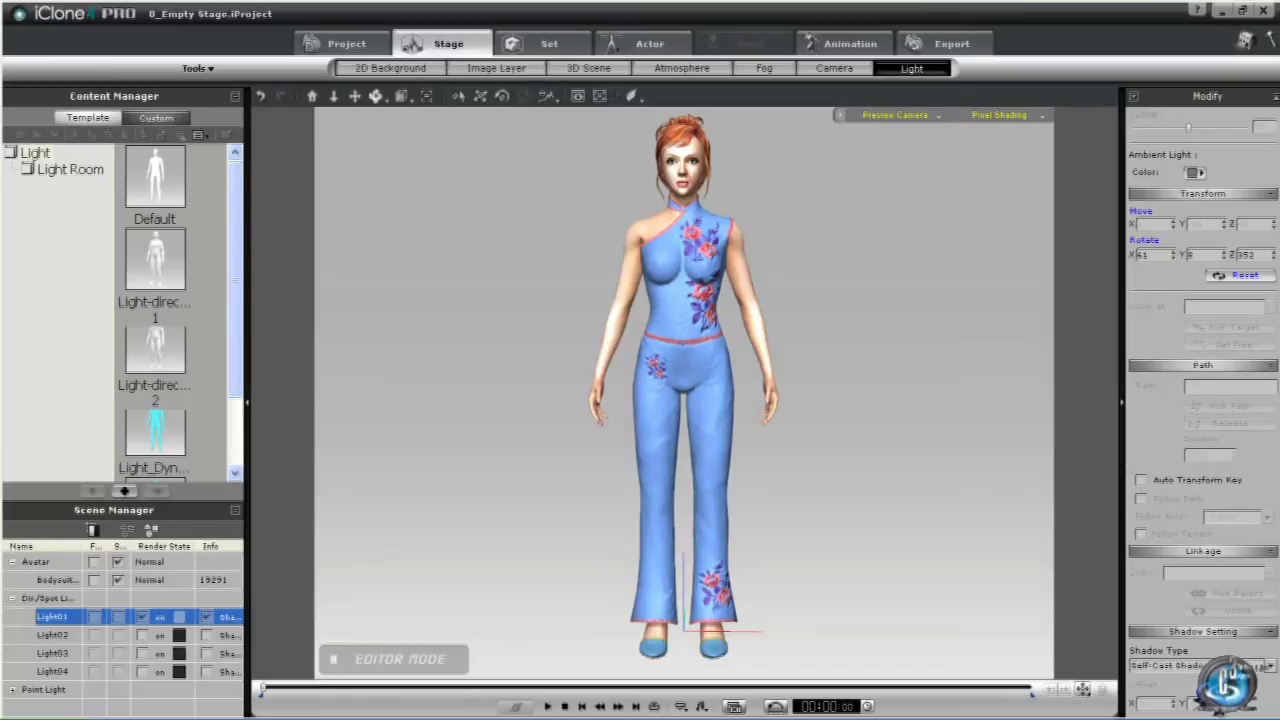
Step: Switch to the file explorer and check which clothing and shoe materials the Soccer texture folder in 1-ALLEY-TEXTURES contains
{"action": "key", "text": "alt+Tab"}
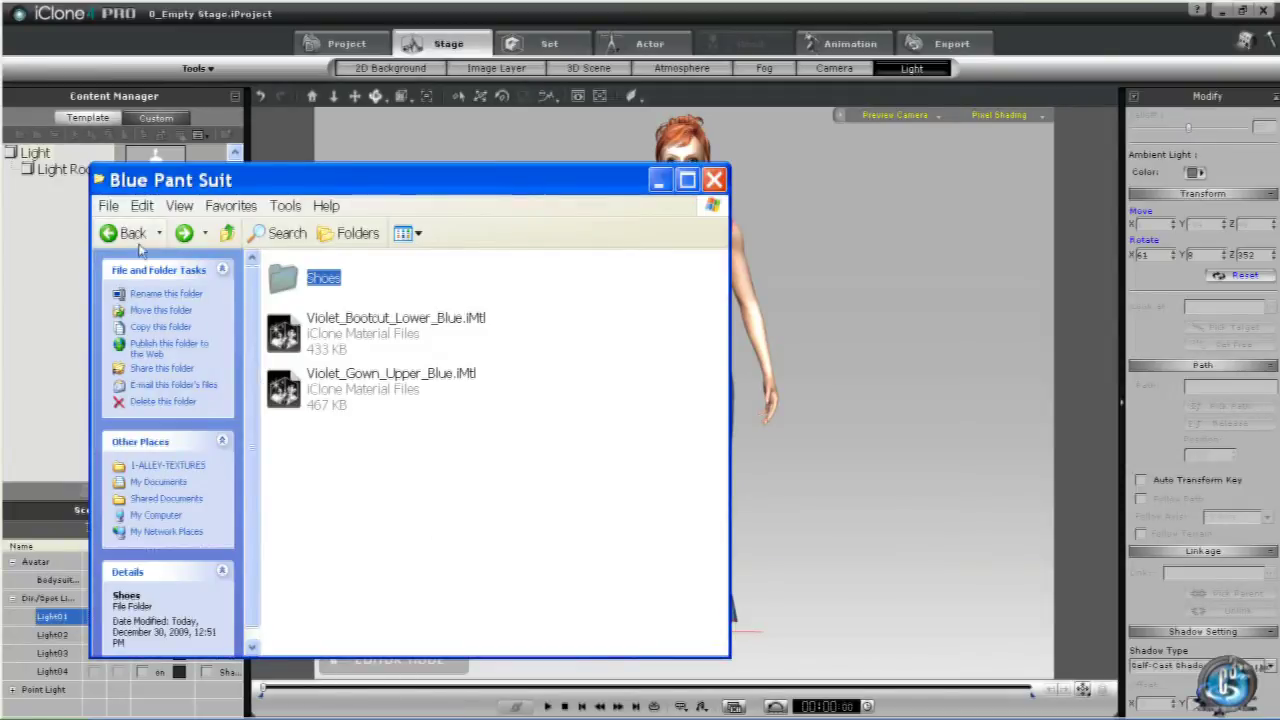
{"action": "left_click", "coordinate": [128, 234]}
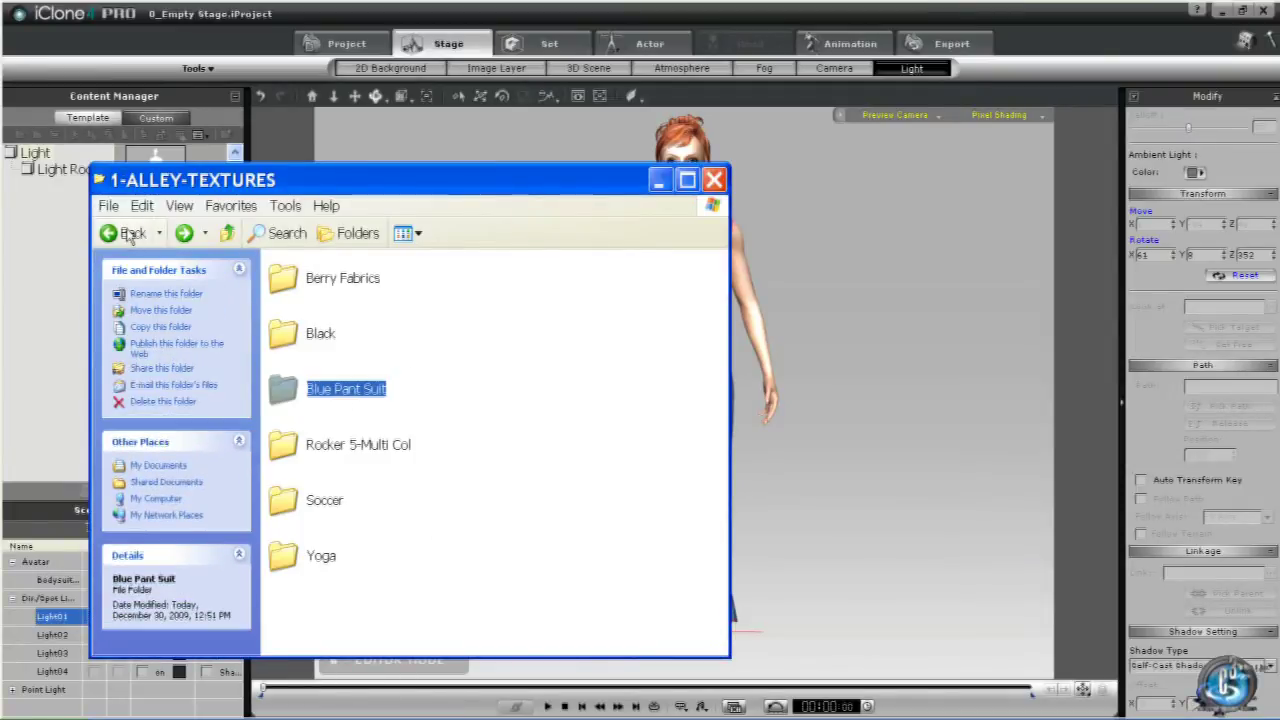
{"action": "double_click", "coordinate": [288, 505]}
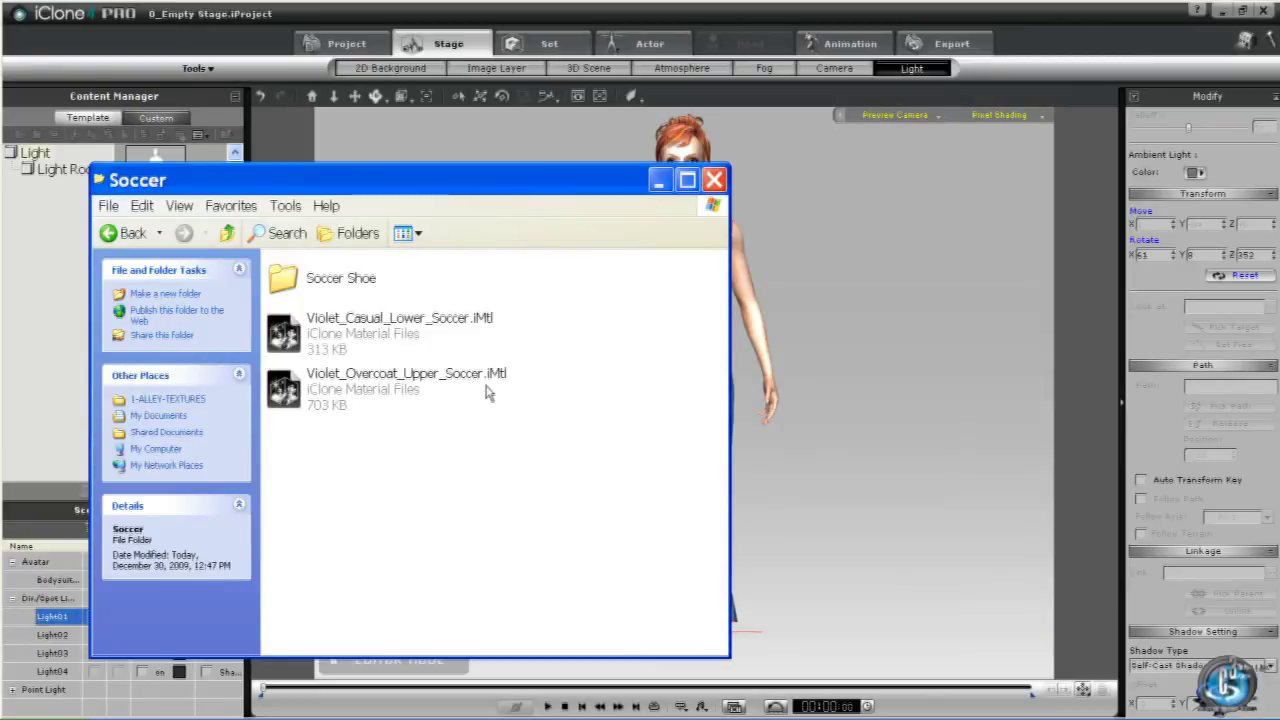
{"action": "double_click", "coordinate": [284, 280]}
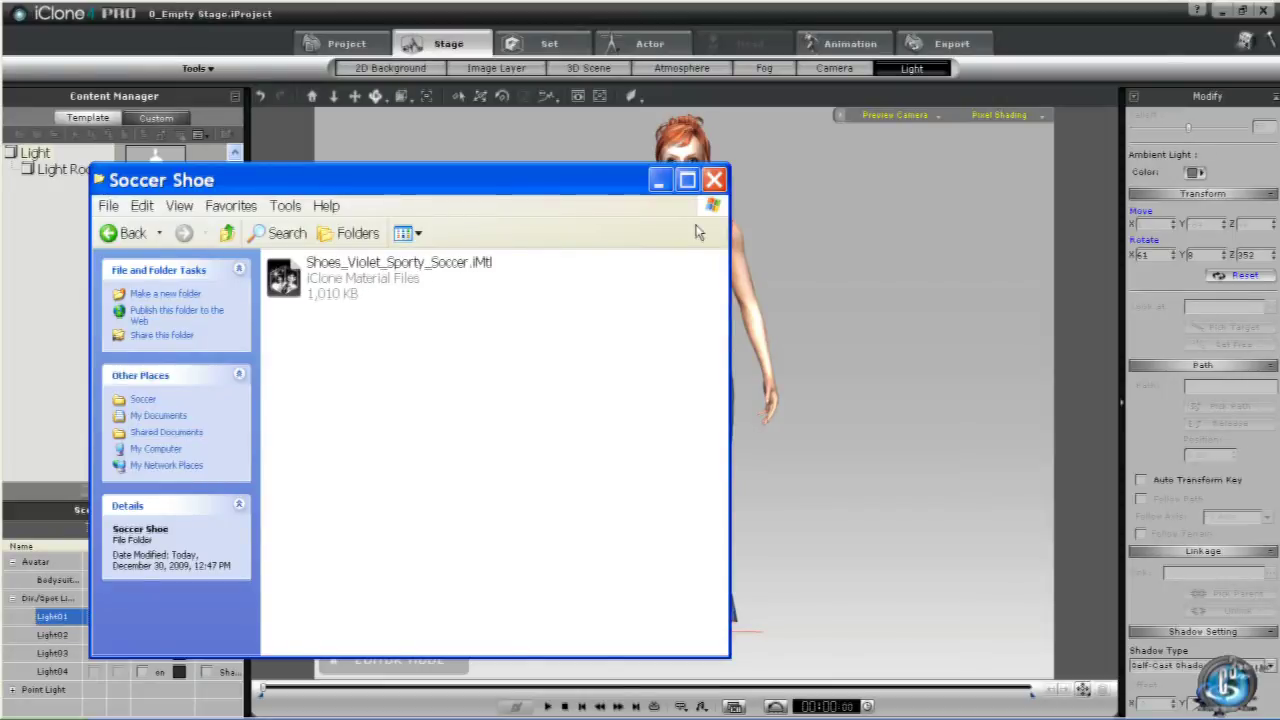
{"action": "left_click", "coordinate": [661, 183]}
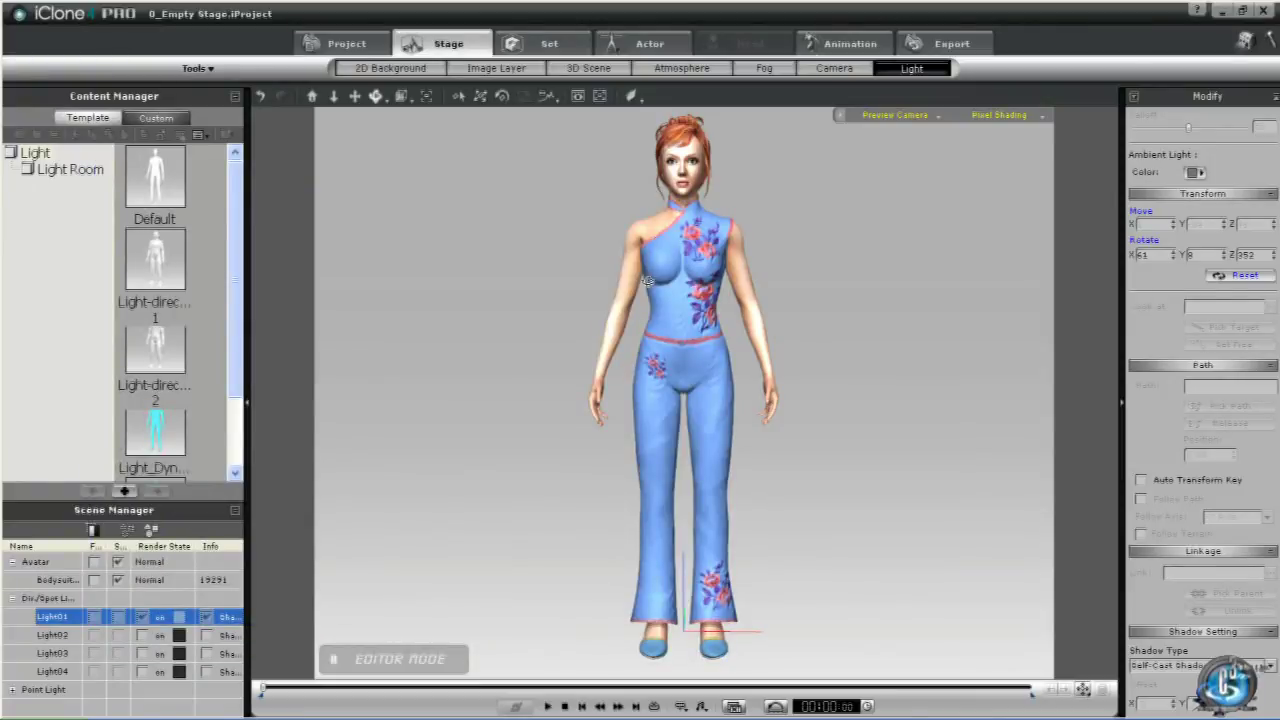
Step: Select the avatar and apply the blank Casual mesh from the female G3 lower-body clothing
{"action": "left_click", "coordinate": [643, 52]}
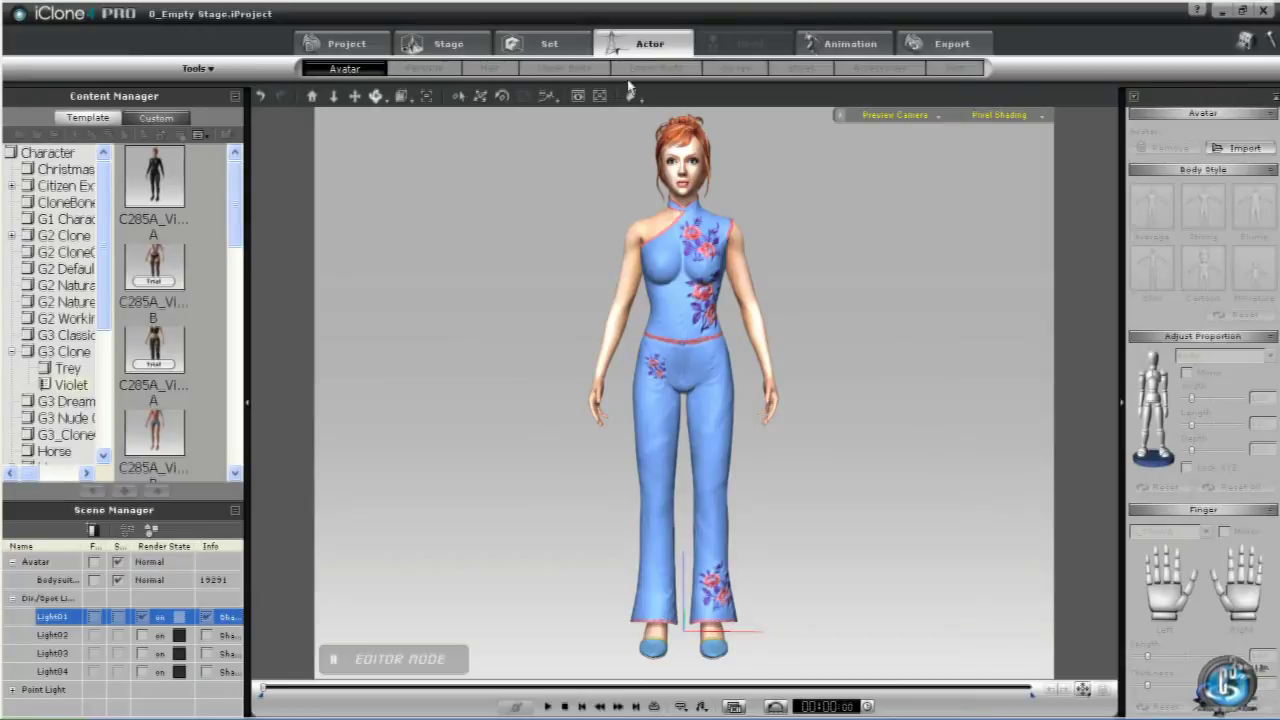
{"action": "left_click", "coordinate": [708, 252]}
{"action": "left_click", "coordinate": [652, 69]}
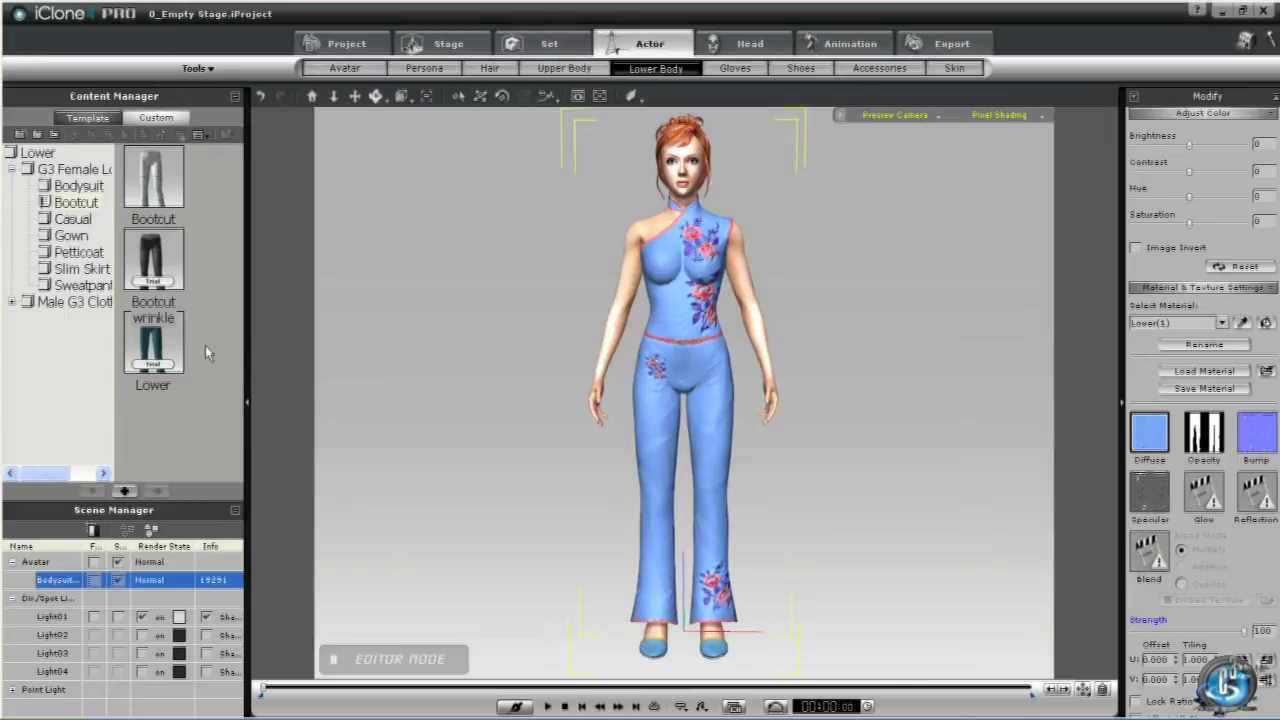
{"action": "left_click", "coordinate": [72, 219]}
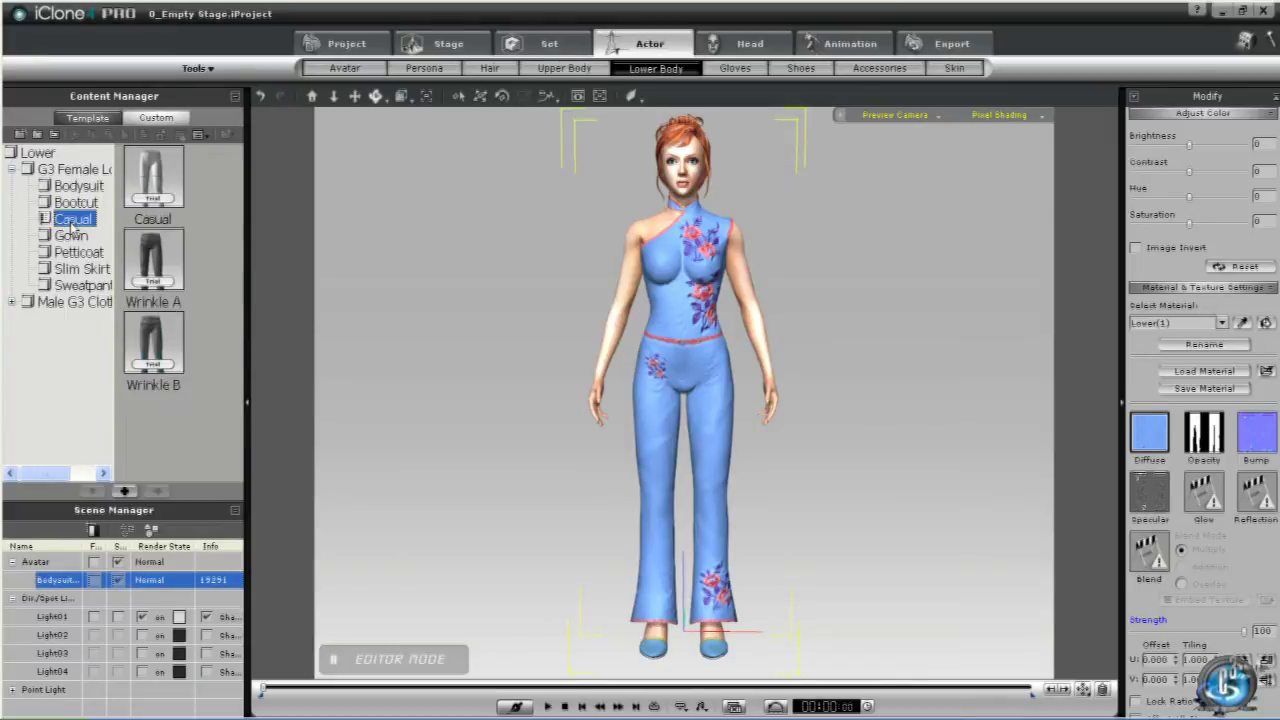
{"action": "double_click", "coordinate": [150, 175]}
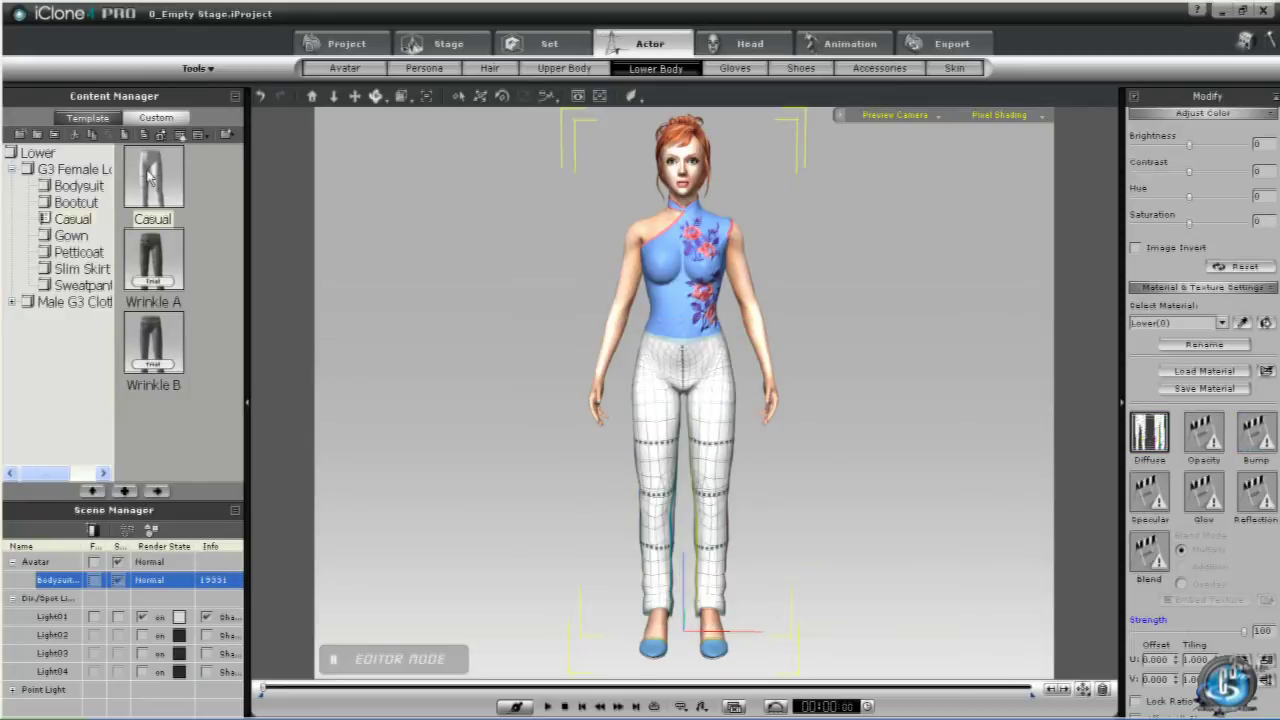
Step: Apply the blank Overcoat mesh from the female G3 clothing to the avatar's upper body
{"action": "left_click", "coordinate": [568, 70]}
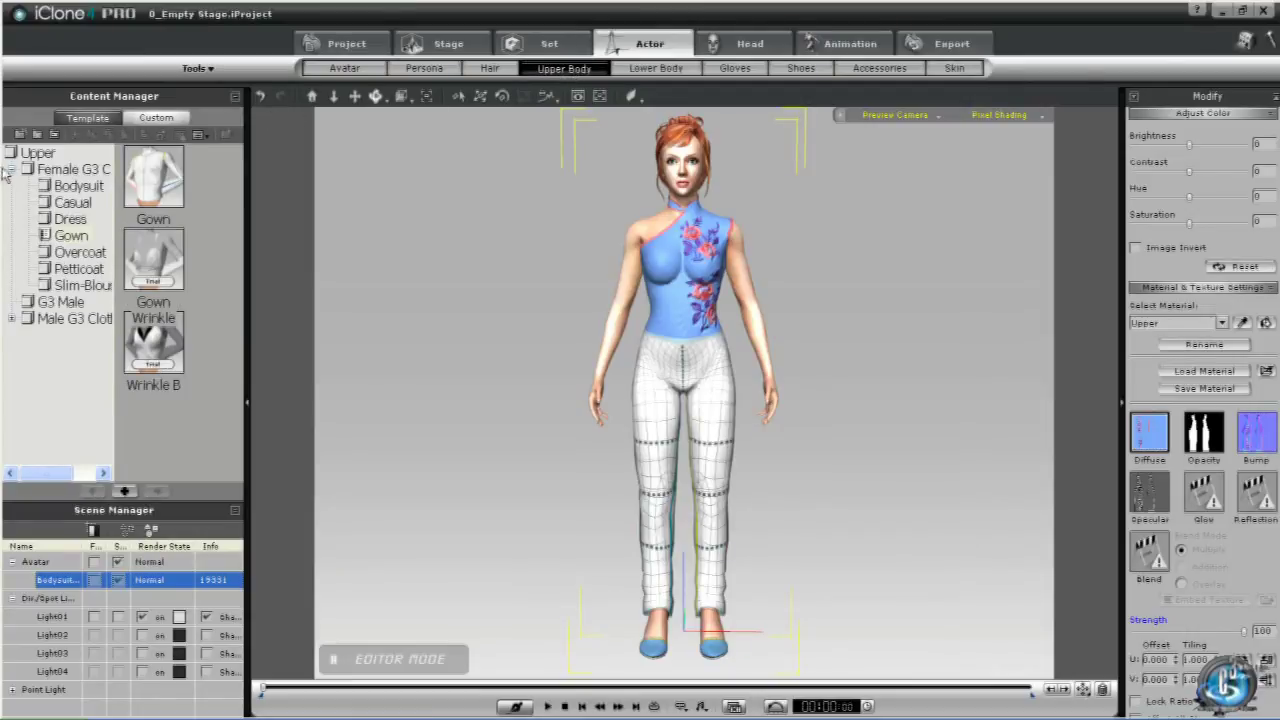
{"action": "left_click", "coordinate": [62, 254]}
{"action": "double_click", "coordinate": [152, 192]}
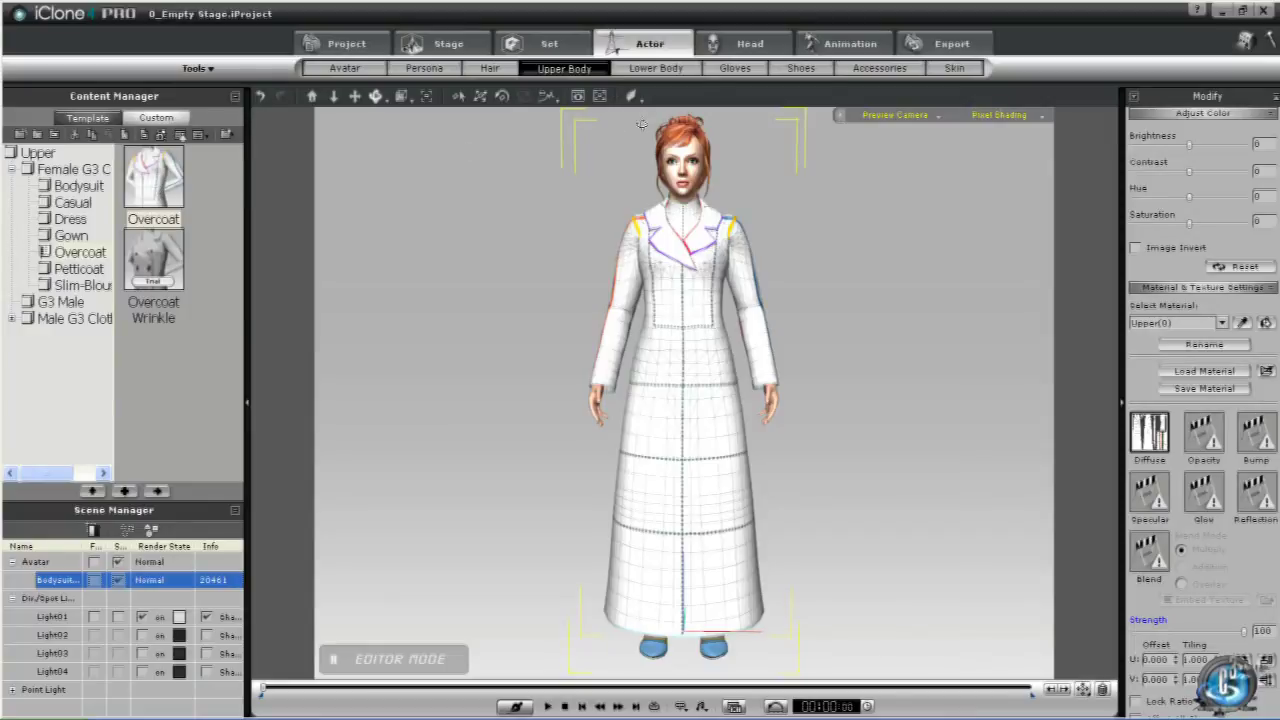
Step: Put the blank Sporty shoe mesh from the female clone shoes on the avatar
{"action": "left_click", "coordinate": [791, 74]}
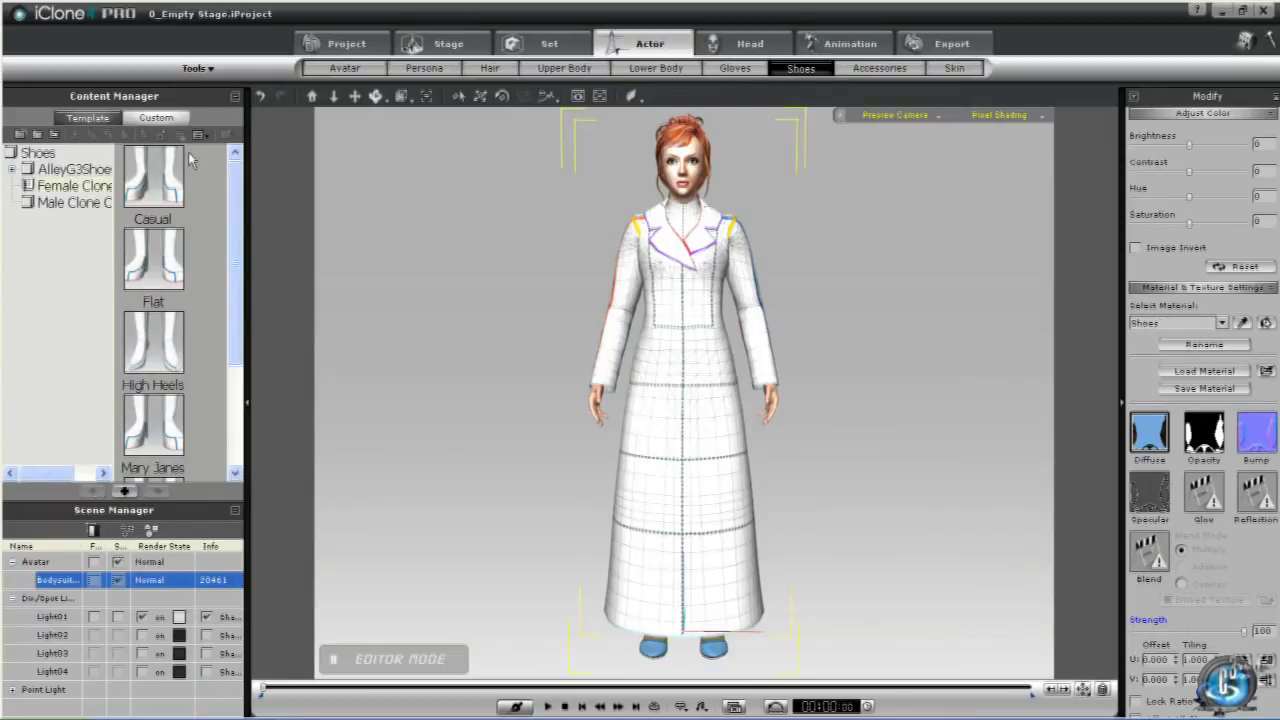
{"action": "scroll", "coordinate": [178, 351], "scroll_direction": "down", "scroll_amount": 2}
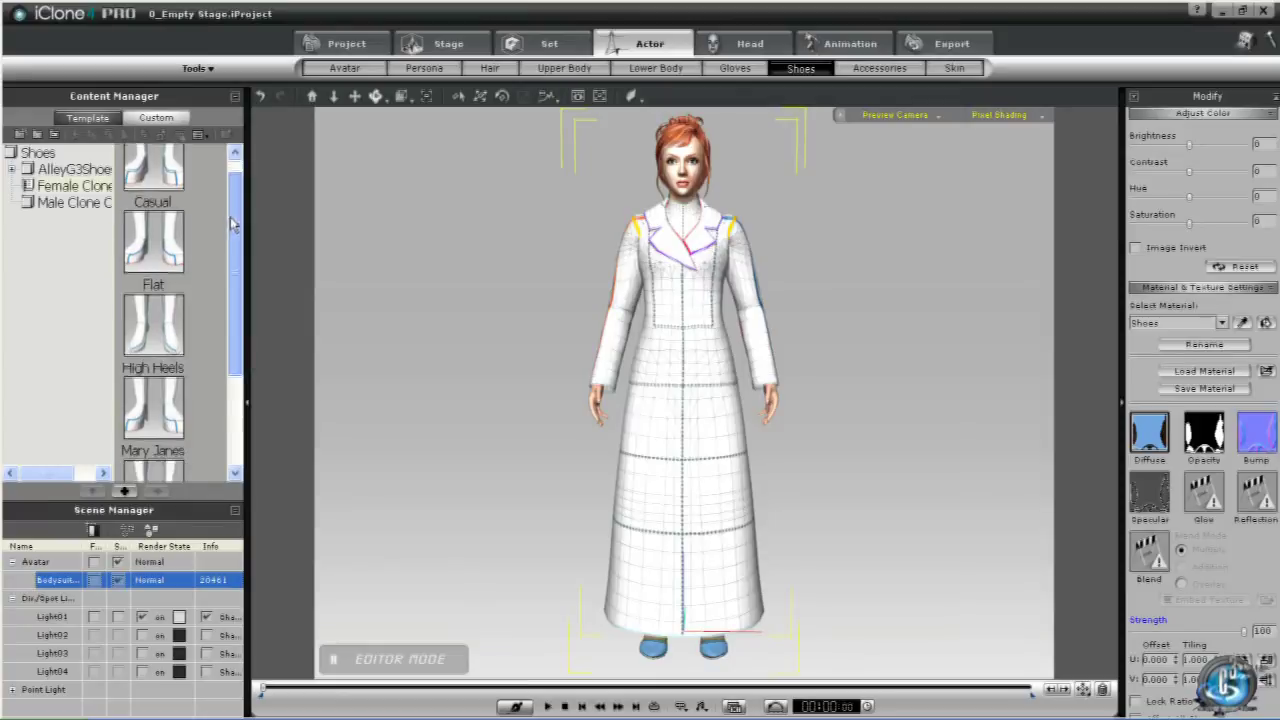
{"action": "double_click", "coordinate": [176, 351]}
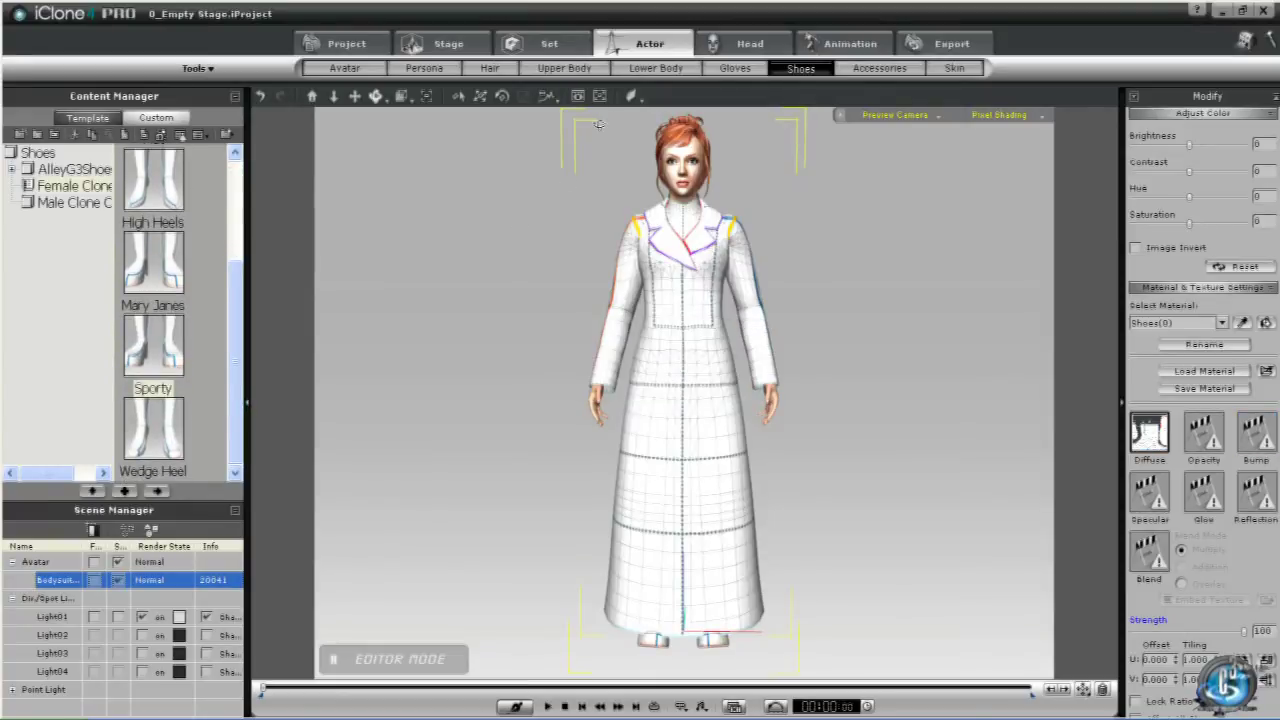
Step: Load the material Violet_Overcoat_Upper_Soccer.iMtl from the Soccer folder in 1-ALLEY-TEXTURES onto the avatar's upper body
{"action": "left_click", "coordinate": [566, 69]}
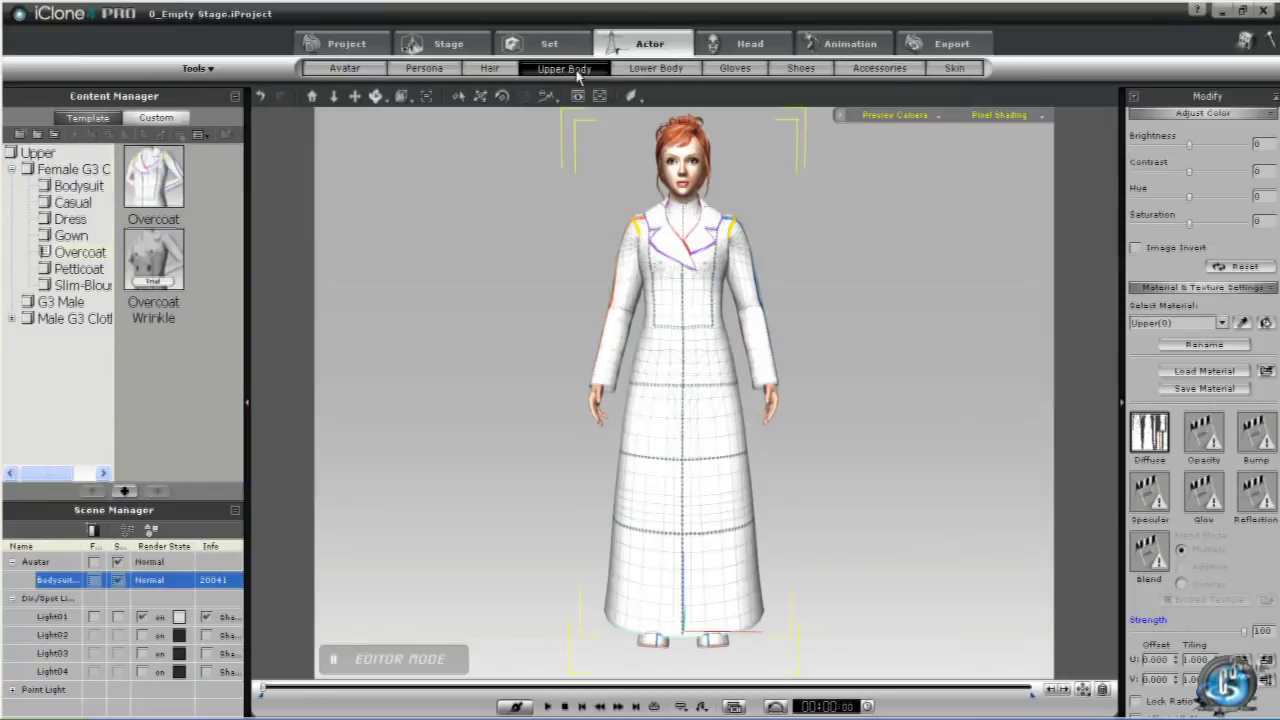
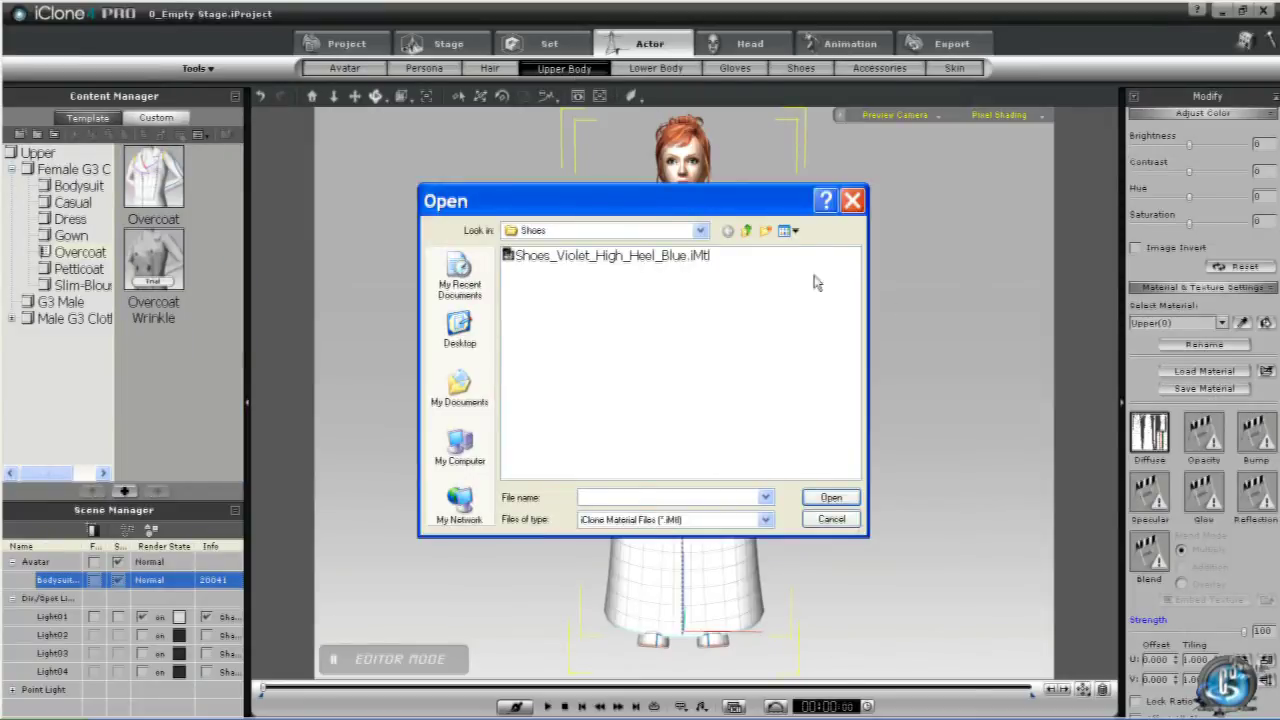
{"action": "left_click", "coordinate": [747, 231]}
{"action": "left_click", "coordinate": [747, 231]}
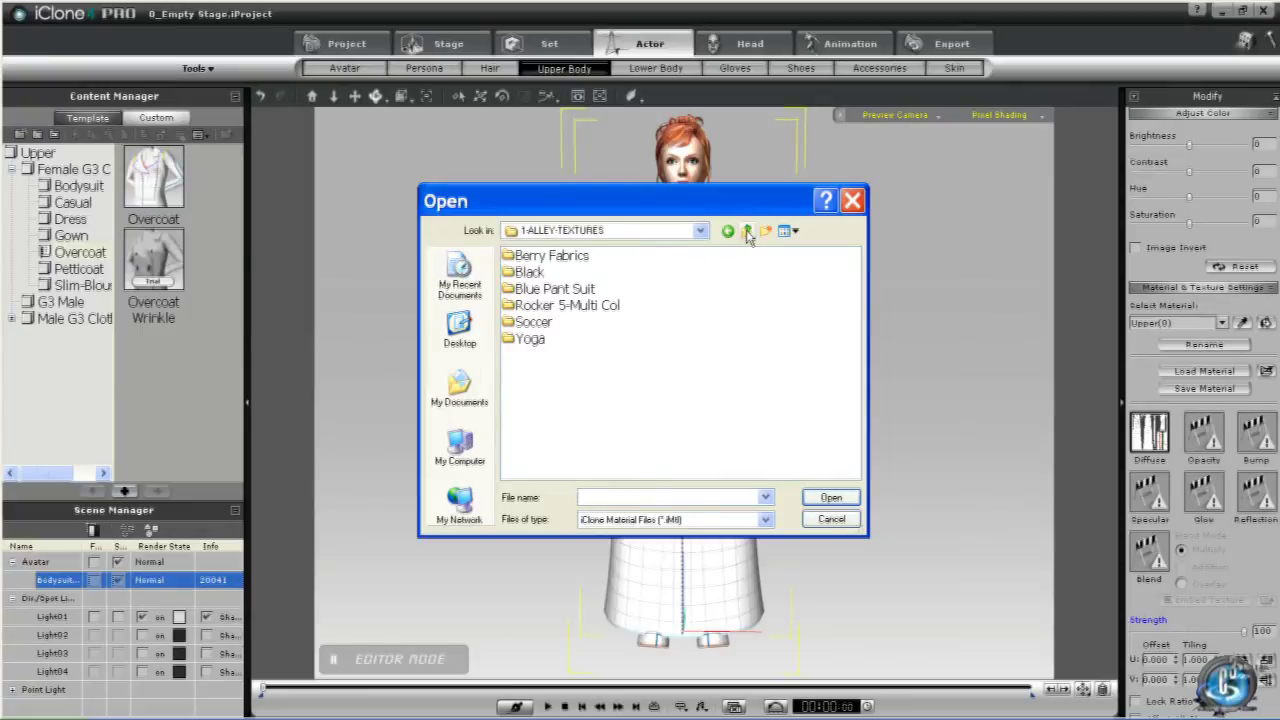
{"action": "double_click", "coordinate": [533, 322]}
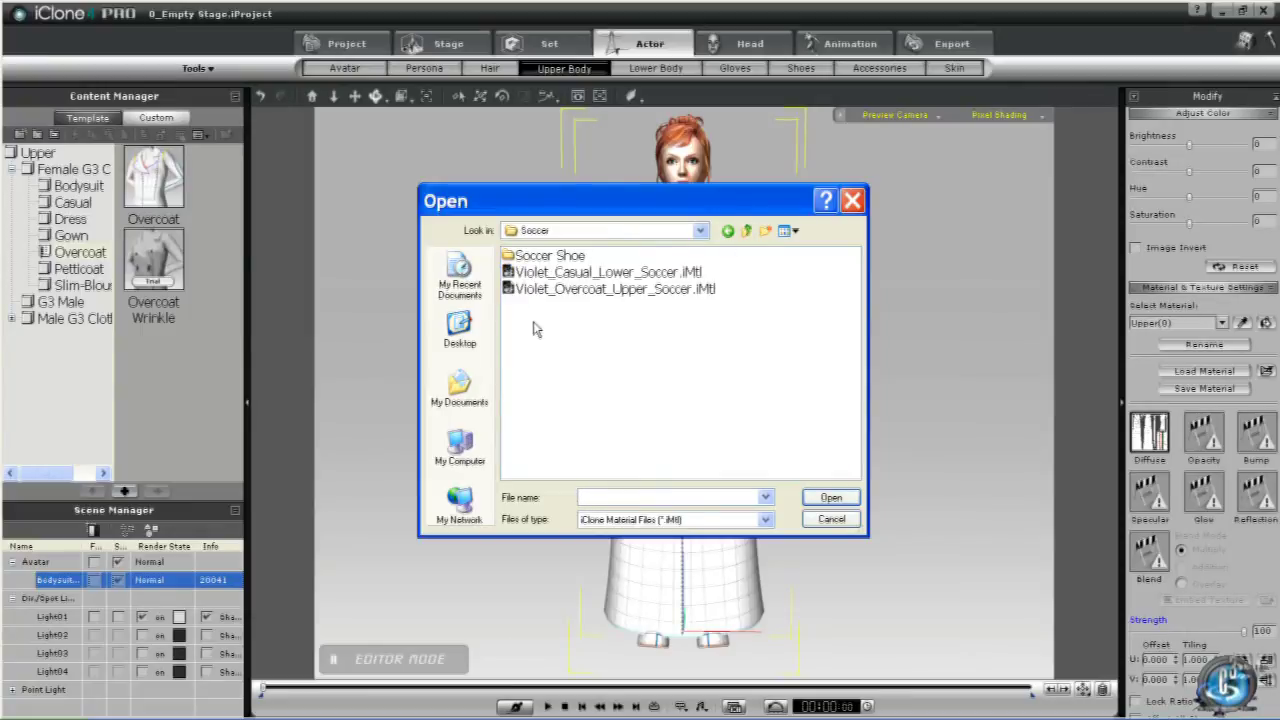
{"action": "left_click", "coordinate": [600, 289]}
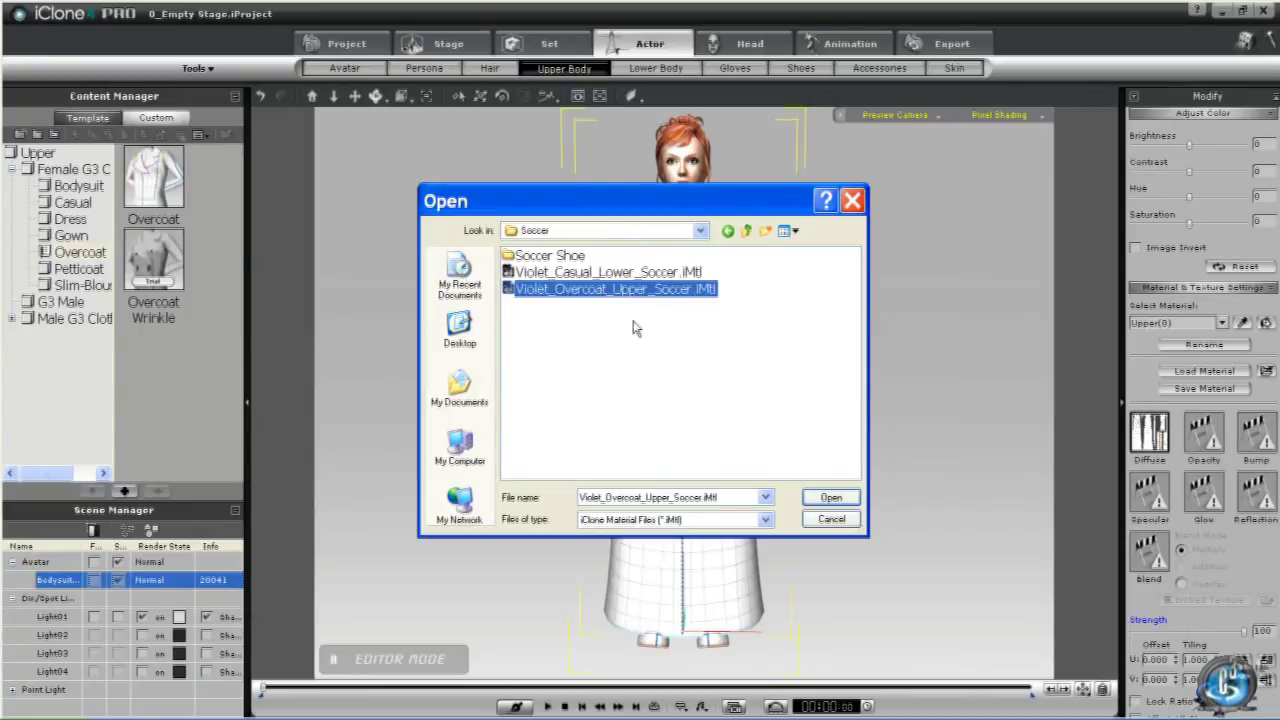
{"action": "left_click", "coordinate": [846, 498]}
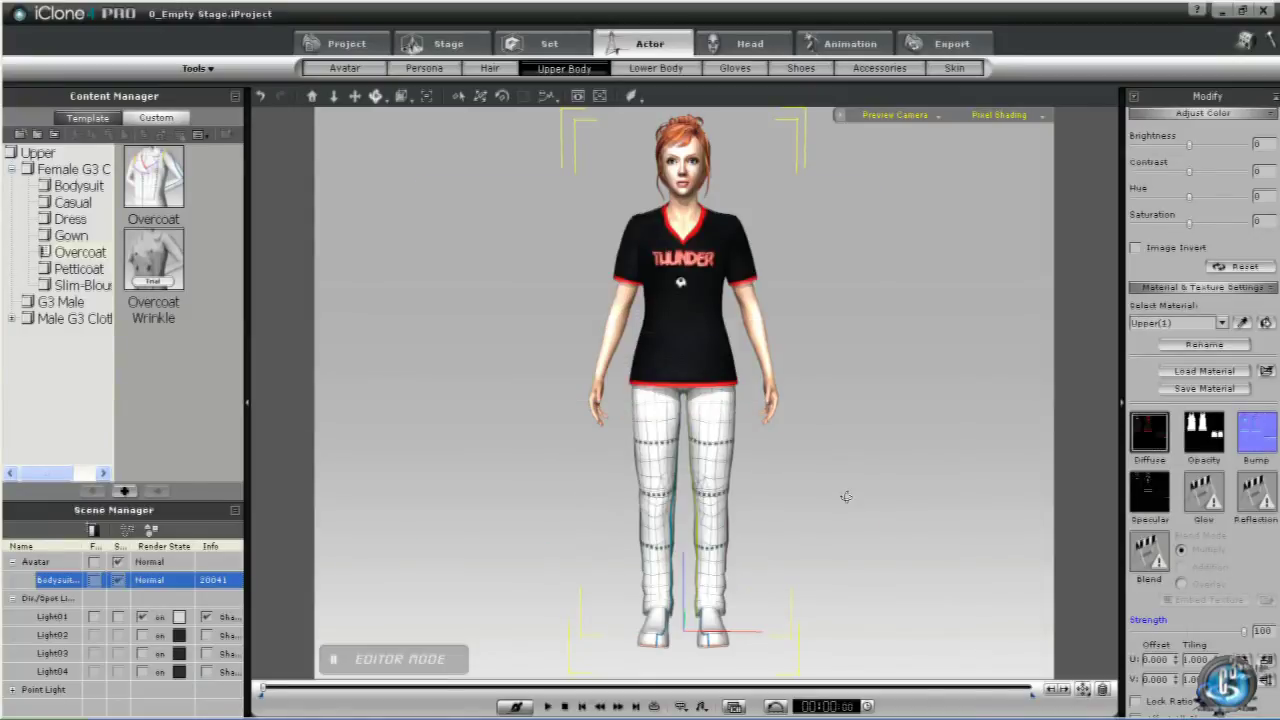
Step: Load the material Violet_Casual_Lower_Soccer.iMtl onto the avatar's lower body
{"action": "left_click", "coordinate": [656, 68]}
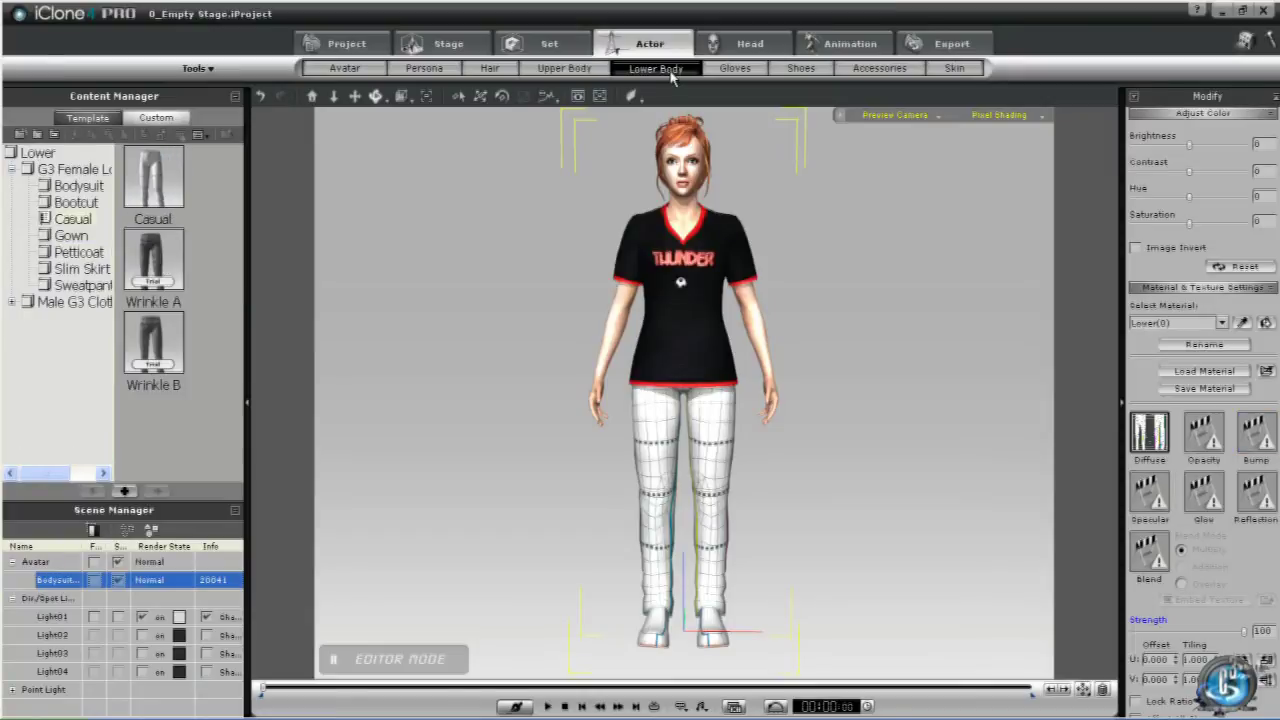
{"action": "left_click", "coordinate": [1211, 372]}
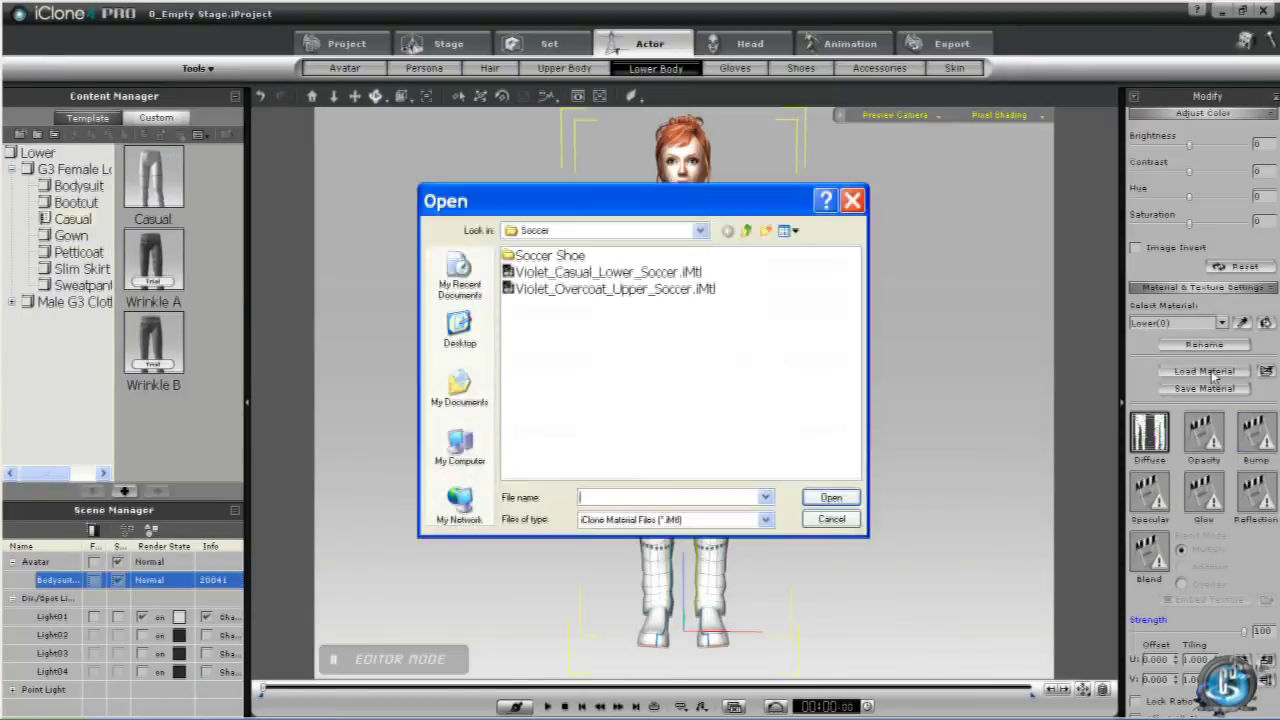
{"action": "left_click", "coordinate": [596, 273]}
{"action": "left_click", "coordinate": [830, 497]}
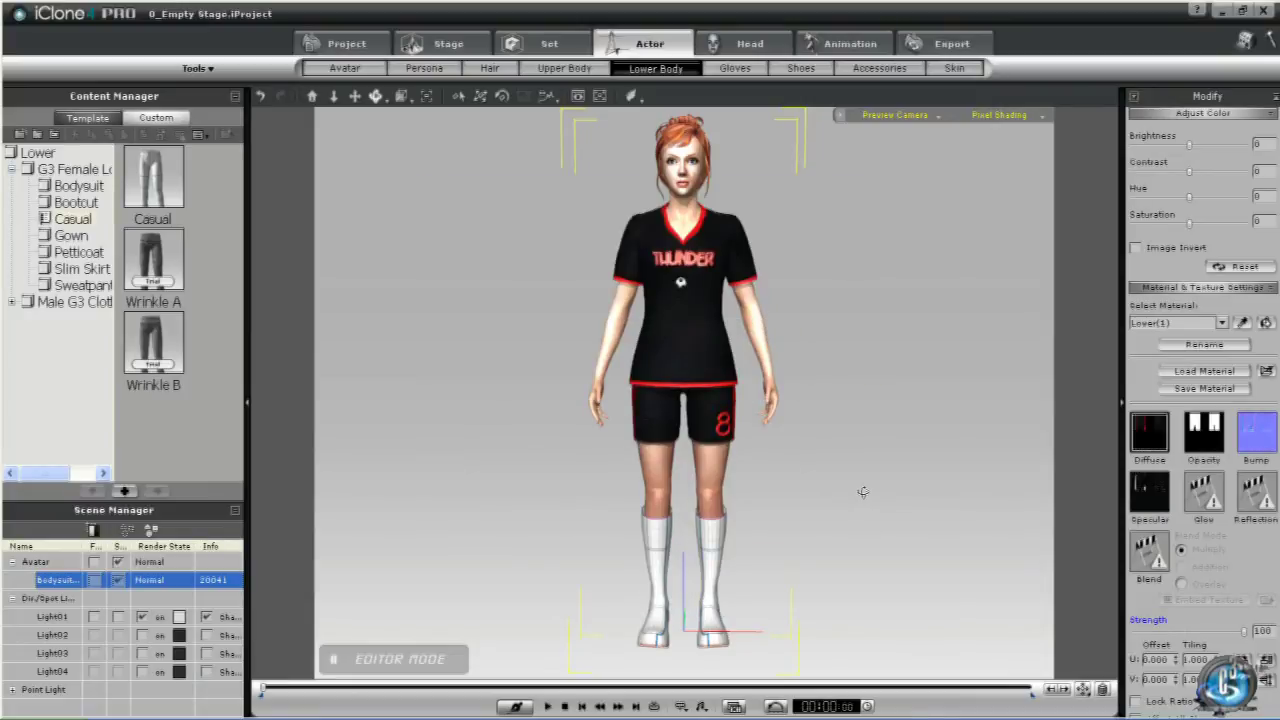
Step: Load the material Shoes_Violet_Sporty_Soccer.iMtl from the Soccer Shoe subfolder onto the avatar's shoes
{"action": "left_click", "coordinate": [802, 69]}
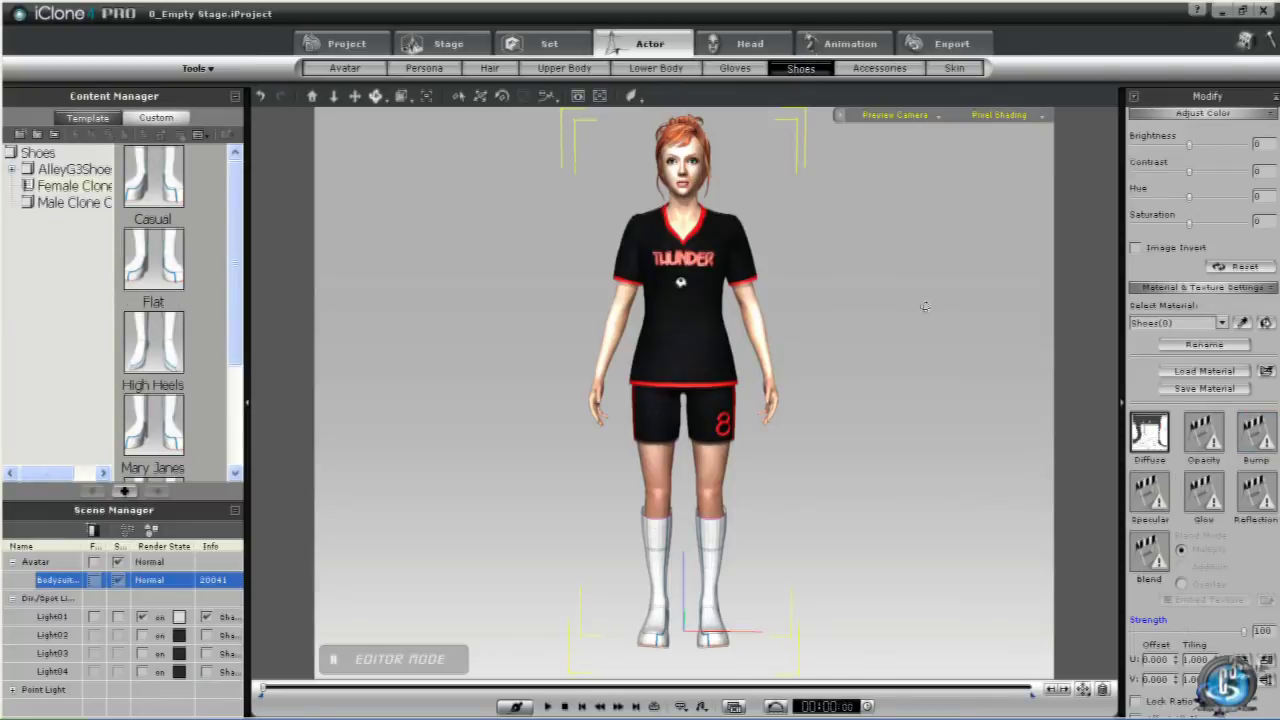
{"action": "left_click", "coordinate": [1200, 372]}
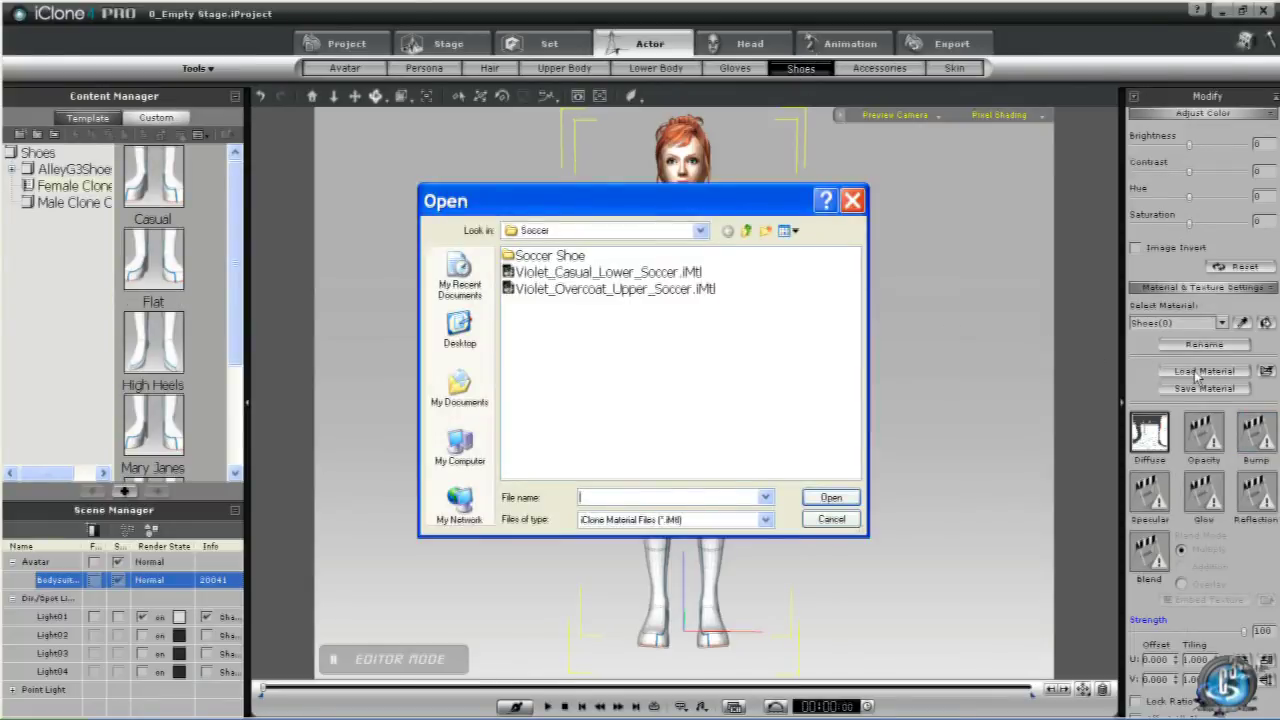
{"action": "double_click", "coordinate": [569, 257]}
{"action": "left_click", "coordinate": [571, 259]}
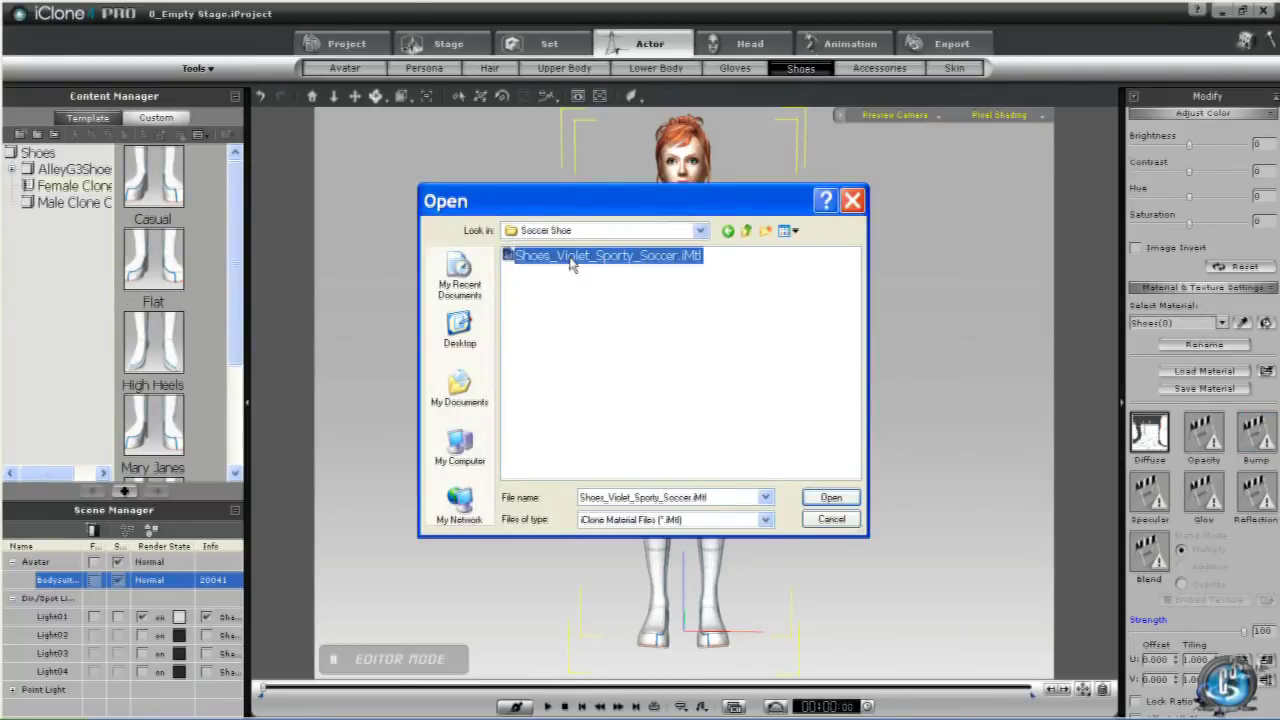
{"action": "left_click", "coordinate": [812, 498]}
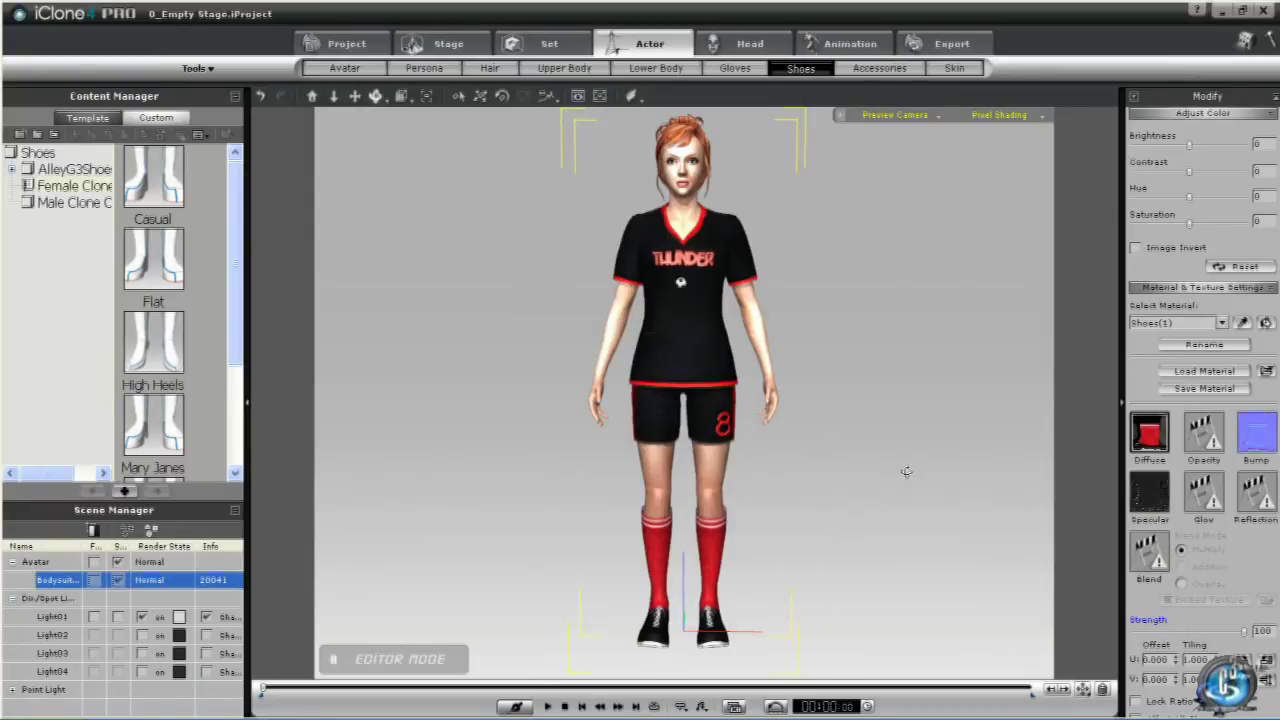
{"action": "right_click_drag", "start_coordinate": [527, 433], "coordinate": [465, 464]}
{"action": "right_click_drag", "start_coordinate": [770, 480], "coordinate": [522, 457]}
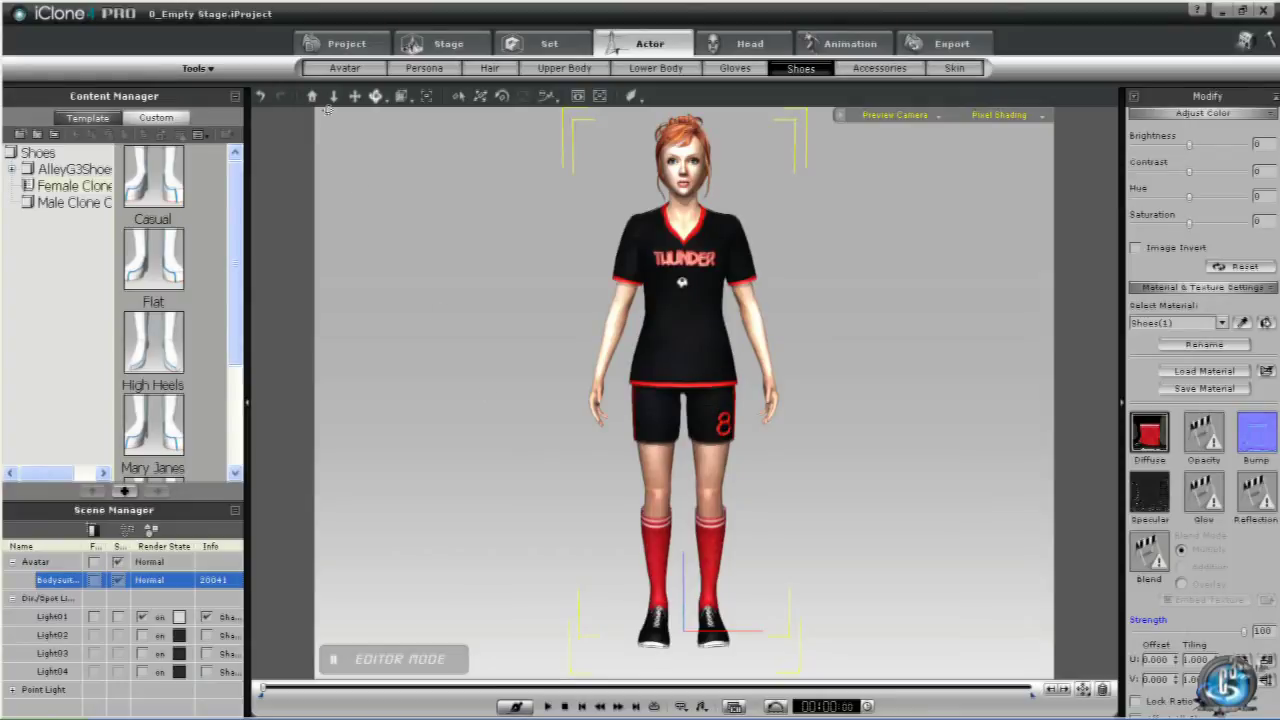
Step: Replace the avatar with the first Trey character, Bodysuit A, from the G3 Clone templates
{"action": "left_click", "coordinate": [360, 70]}
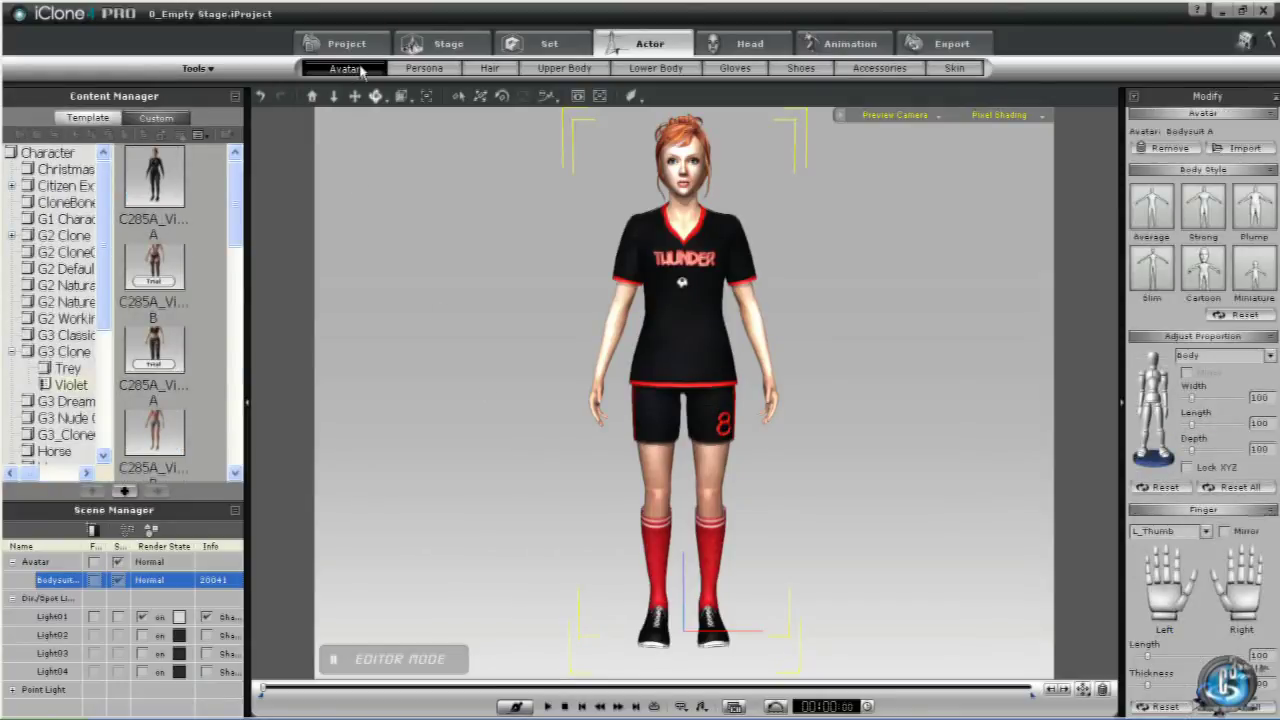
{"action": "left_click", "coordinate": [66, 370]}
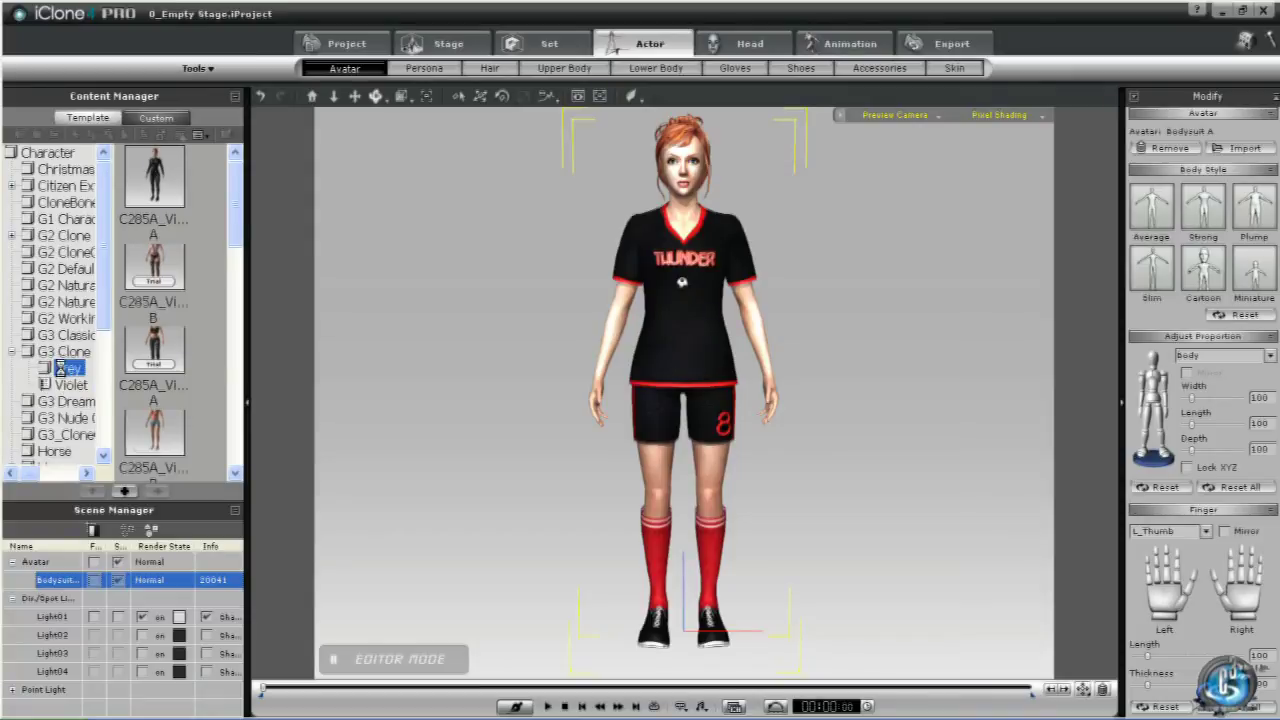
{"action": "double_click", "coordinate": [160, 172]}
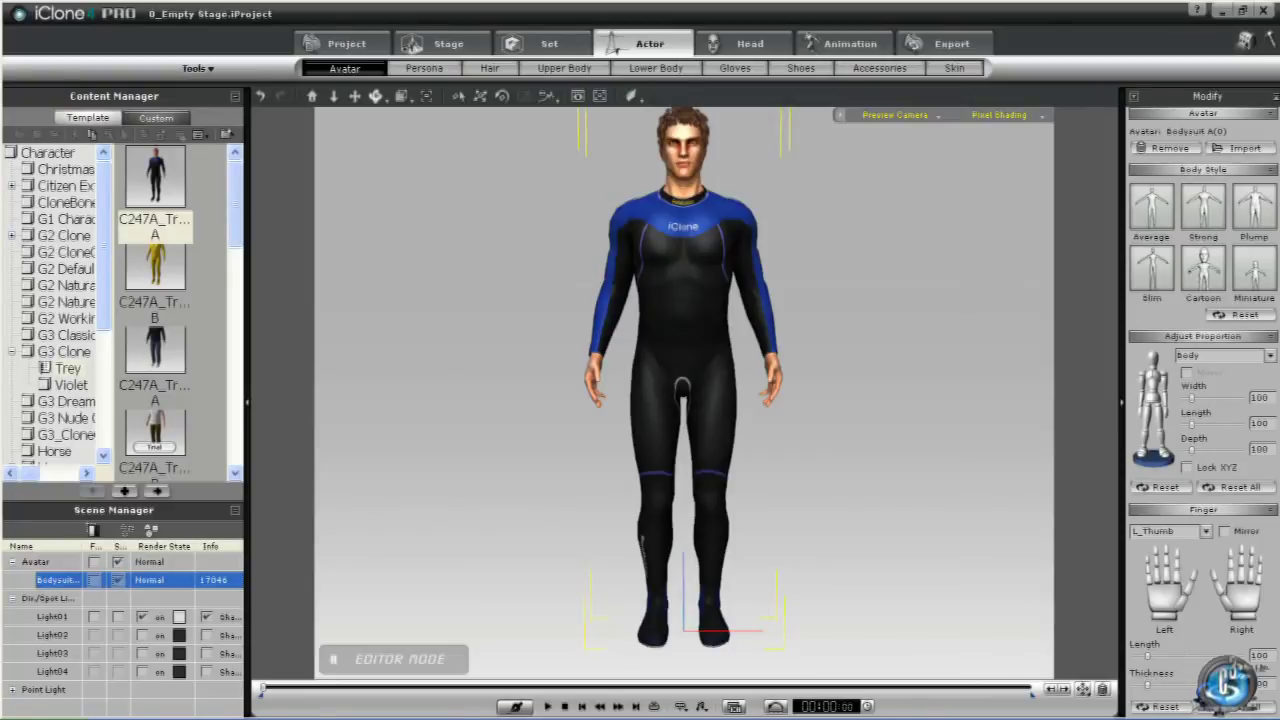
Step: Switch to the file explorer and check which materials the Rocker 5-Multi Col folder and its Shoes_Career subfolder contain
{"action": "key", "text": "alt+Tab"}
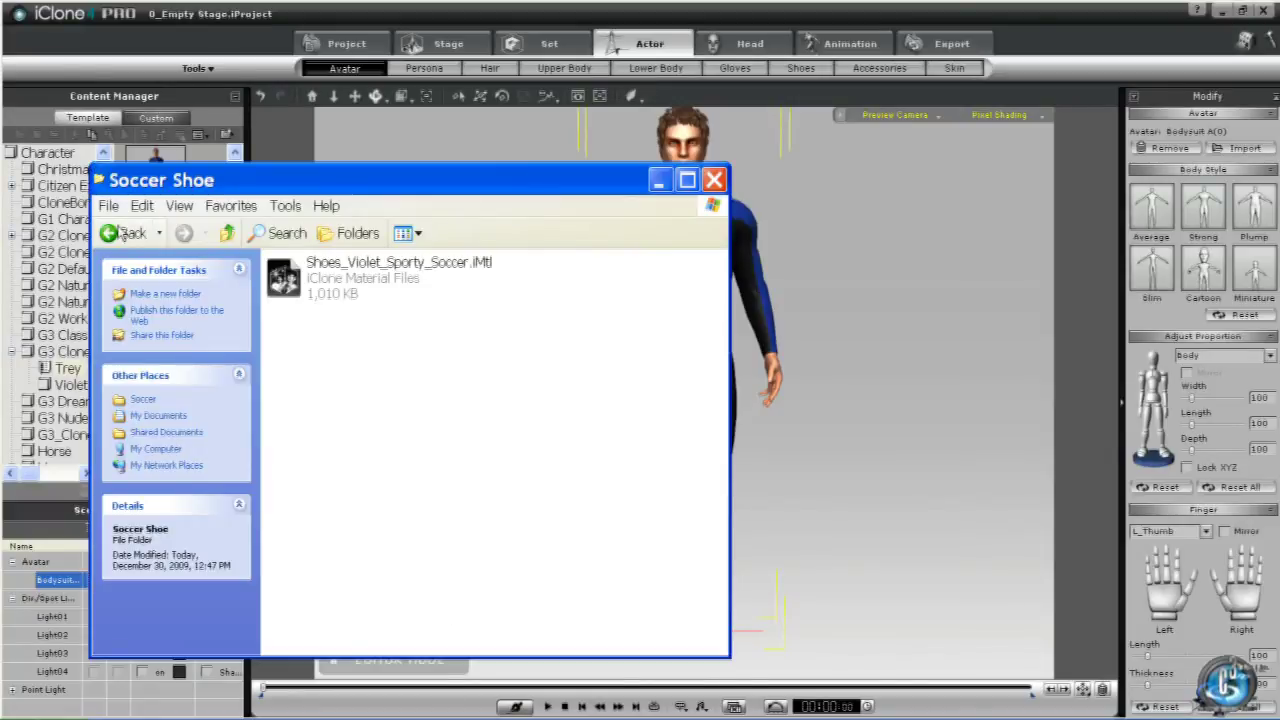
{"action": "left_click", "coordinate": [112, 232]}
{"action": "left_click", "coordinate": [112, 232]}
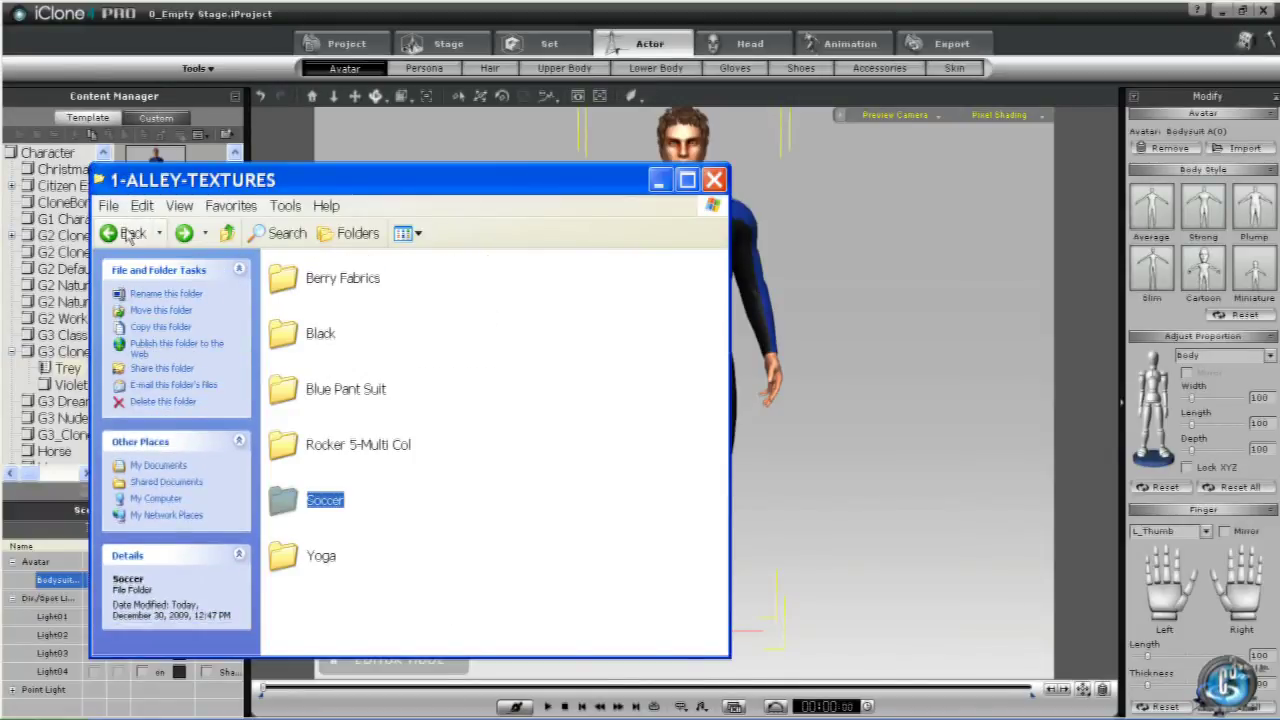
{"action": "double_click", "coordinate": [288, 447]}
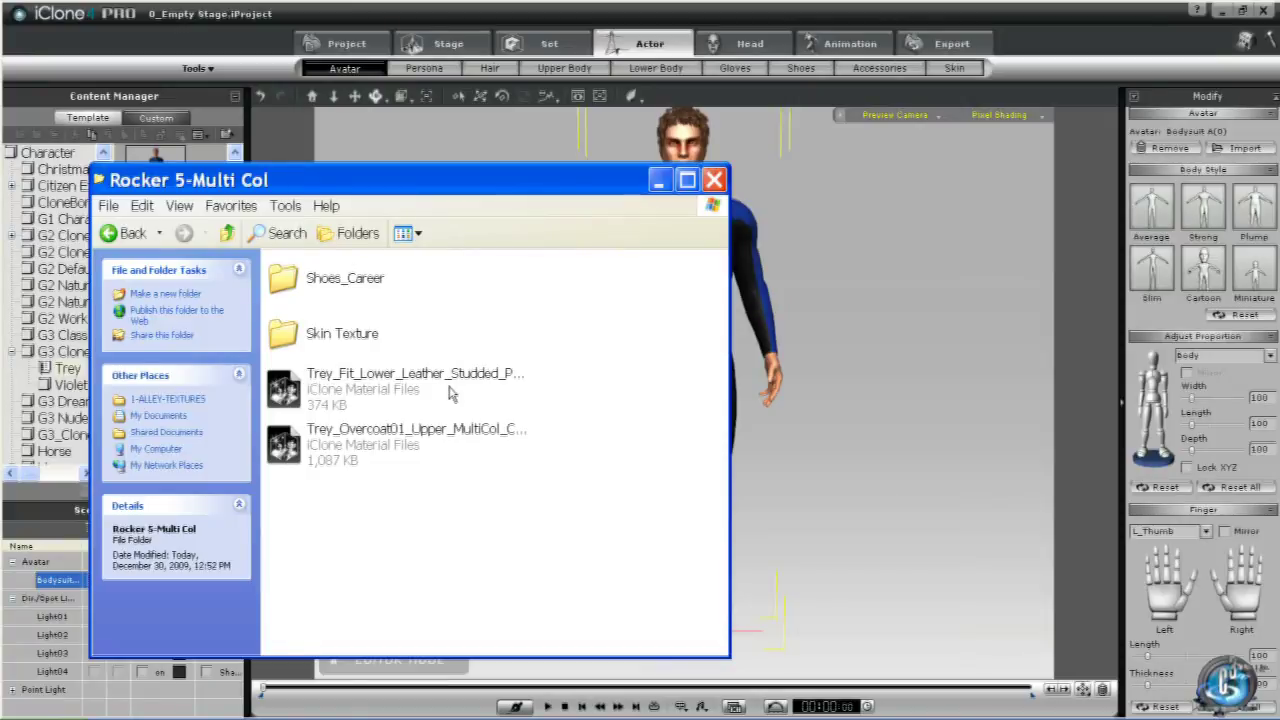
{"action": "double_click", "coordinate": [285, 288]}
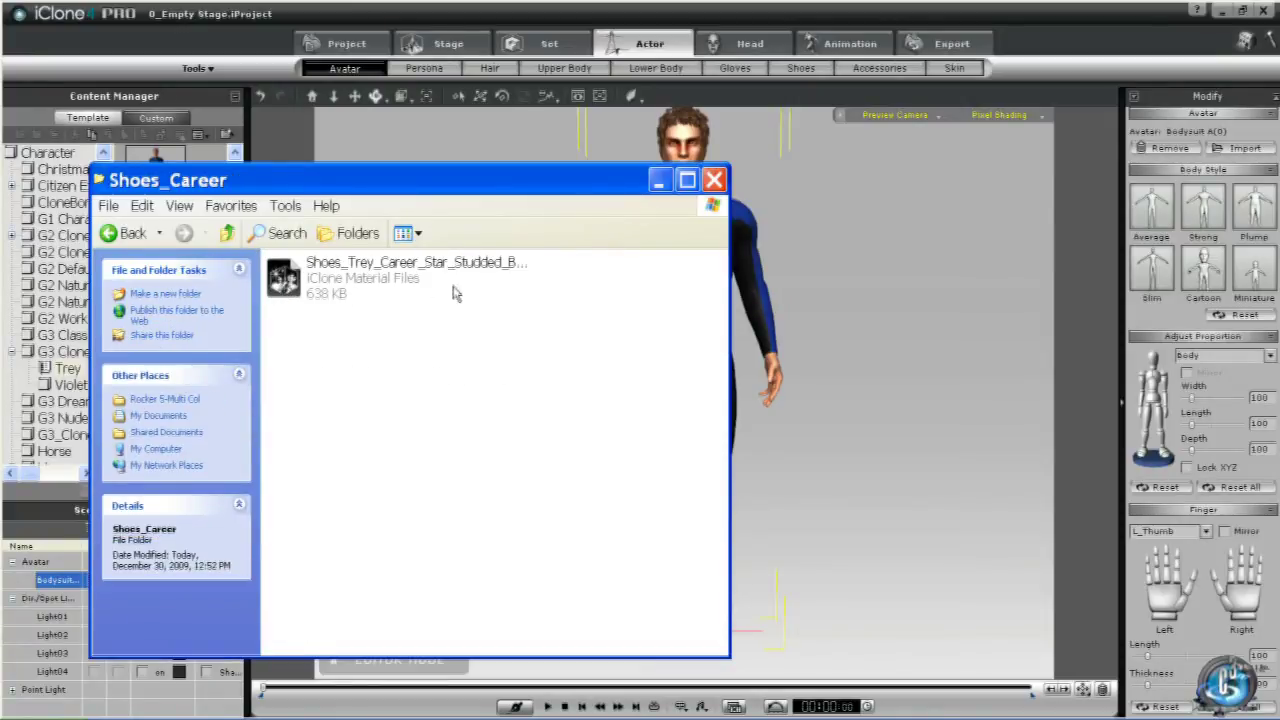
{"action": "left_click", "coordinate": [131, 236]}
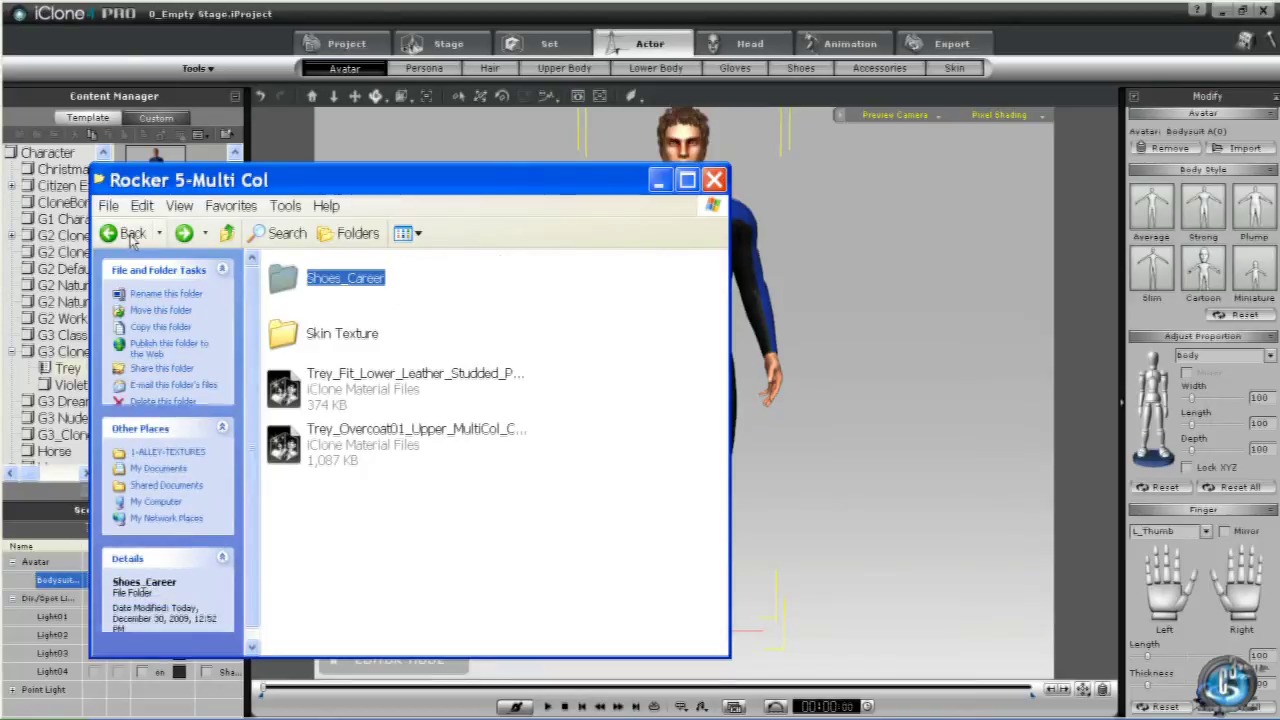
{"action": "left_click", "coordinate": [658, 181]}
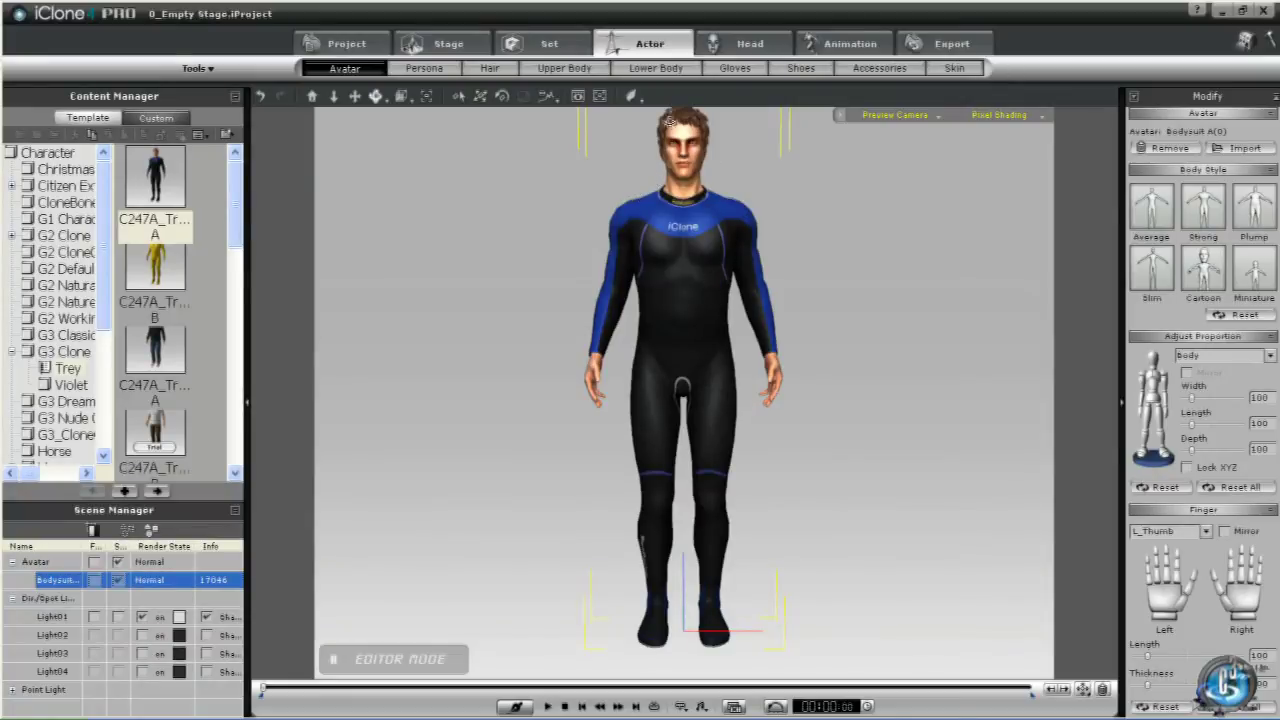
Step: Apply the blank Upper mesh from the first Overcoat folder of the male G3 clothing to the avatar's upper body
{"action": "left_click", "coordinate": [565, 70]}
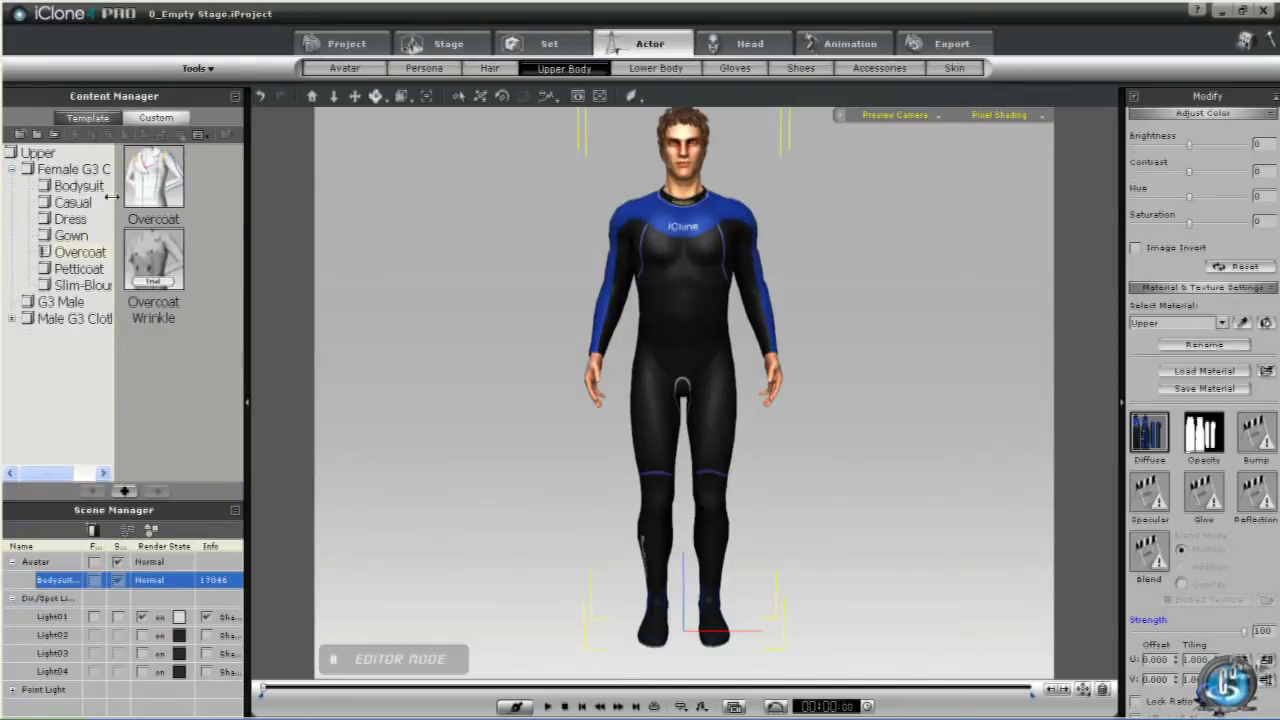
{"action": "left_click", "coordinate": [12, 169]}
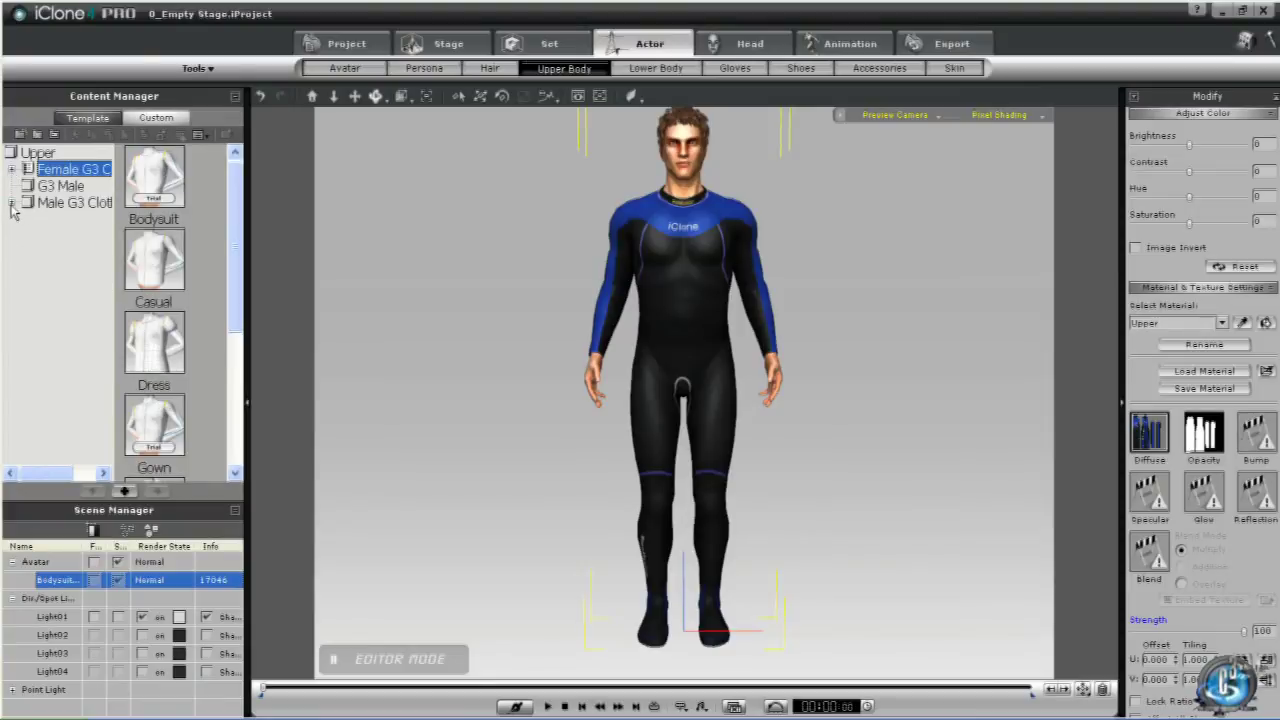
{"action": "left_click", "coordinate": [12, 204]}
{"action": "left_click", "coordinate": [80, 269]}
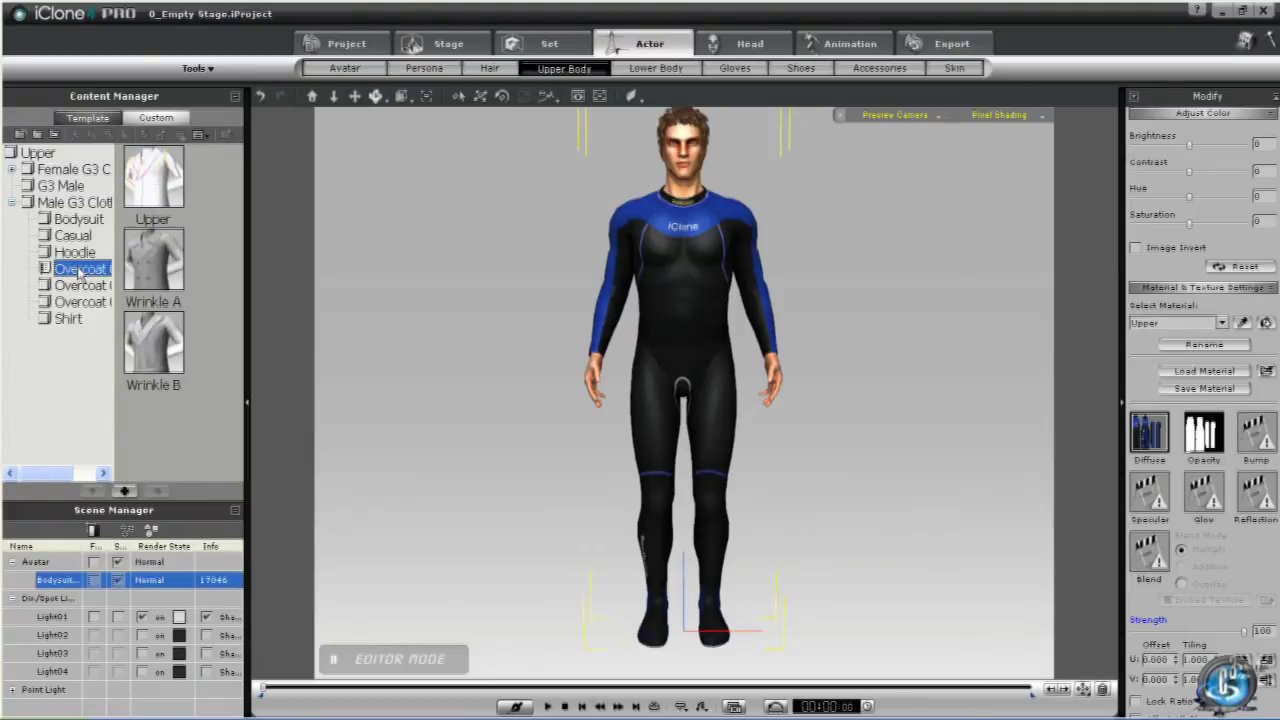
{"action": "double_click", "coordinate": [155, 185]}
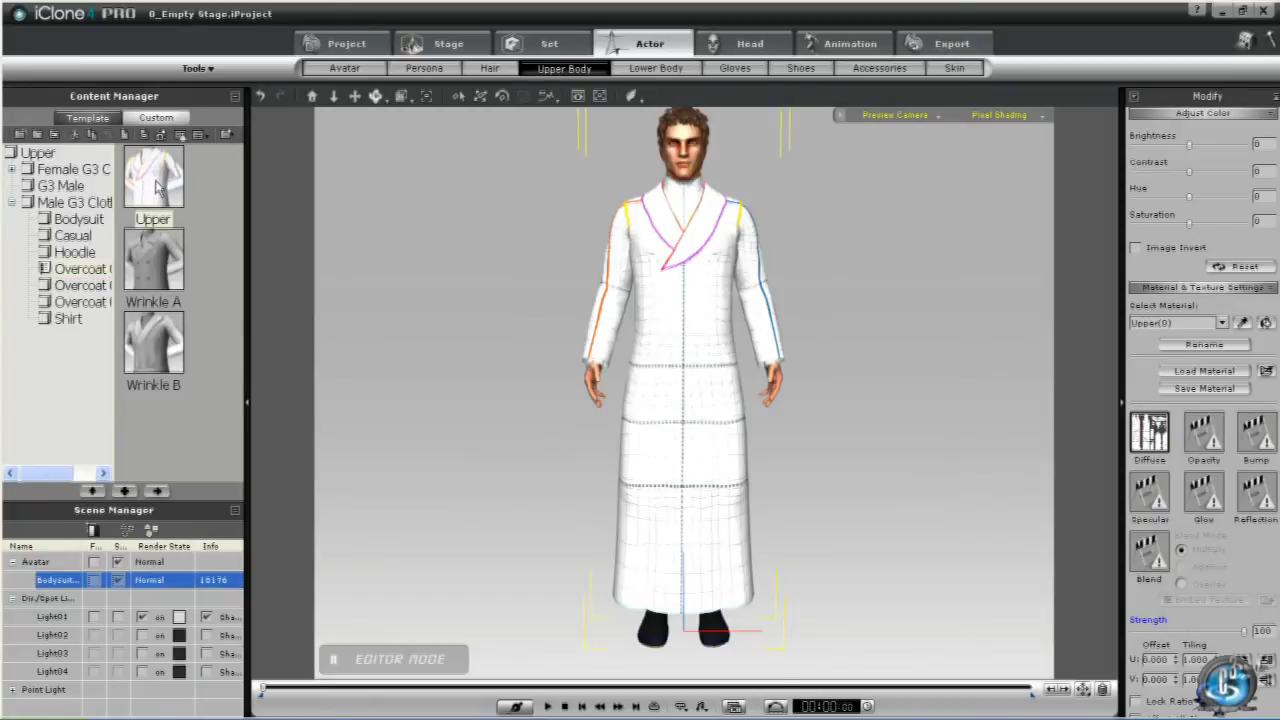
Step: Apply the blank Lower mesh from the Fit folder of the male G3 clothing to the avatar's lower body
{"action": "left_click", "coordinate": [648, 68]}
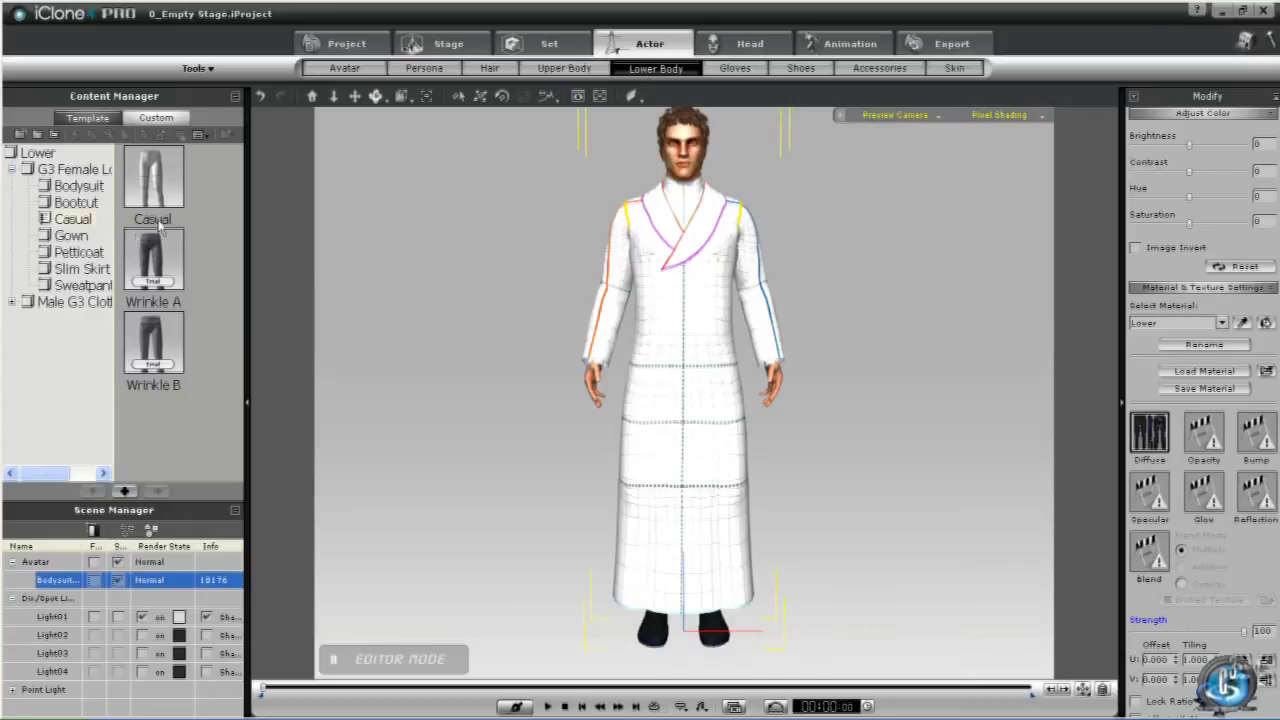
{"action": "left_click", "coordinate": [11, 301]}
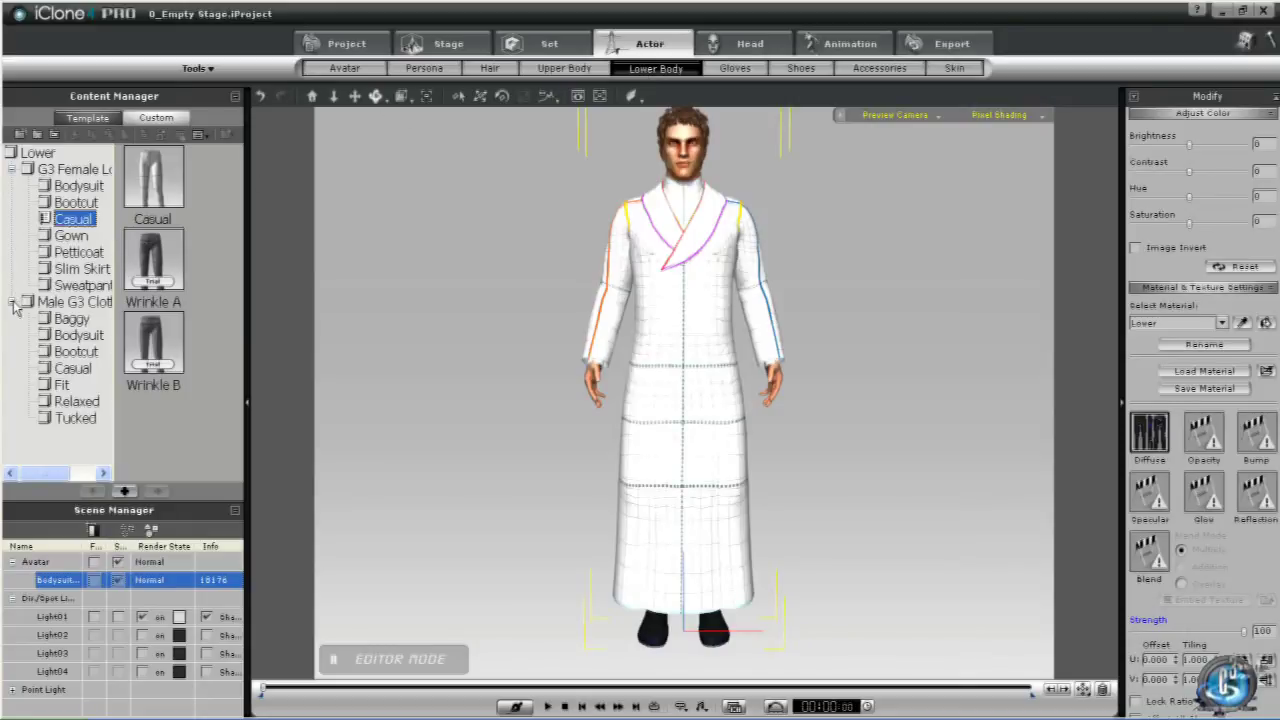
{"action": "left_click", "coordinate": [62, 386]}
{"action": "double_click", "coordinate": [156, 189]}
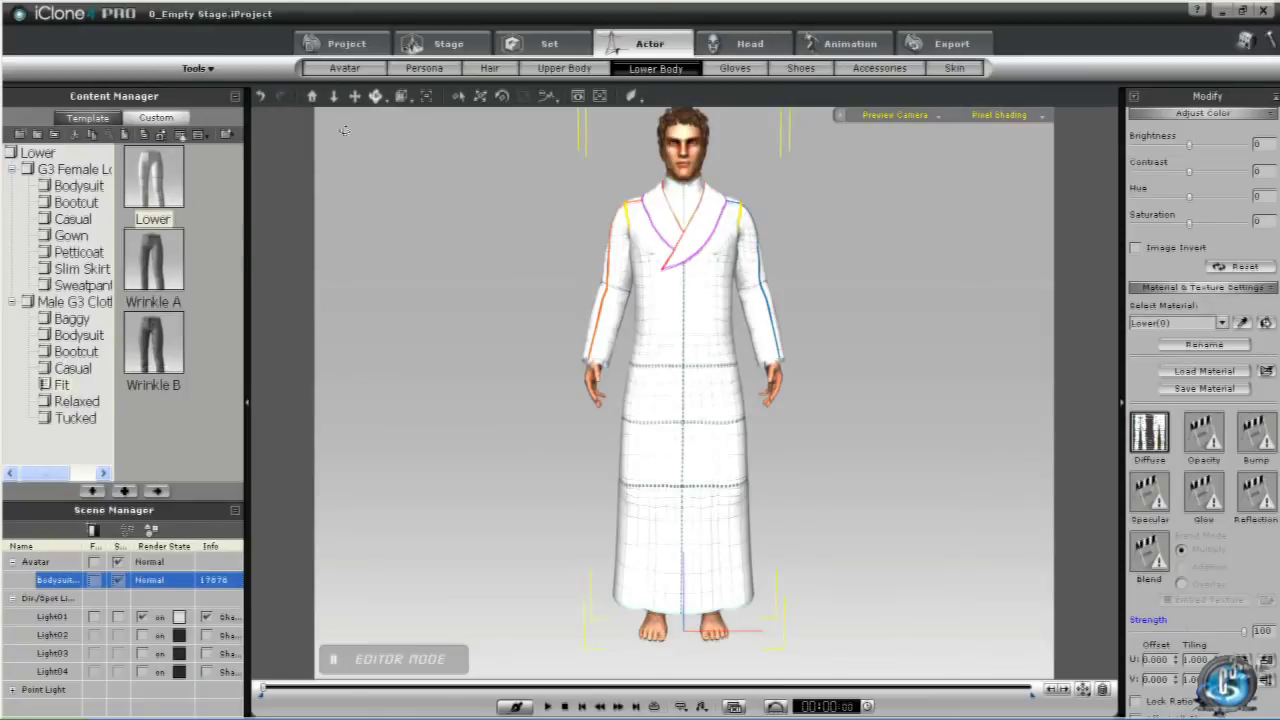
Step: Apply the blank Career shoes from the Male Clone folder to the avatar
{"action": "left_click", "coordinate": [799, 68]}
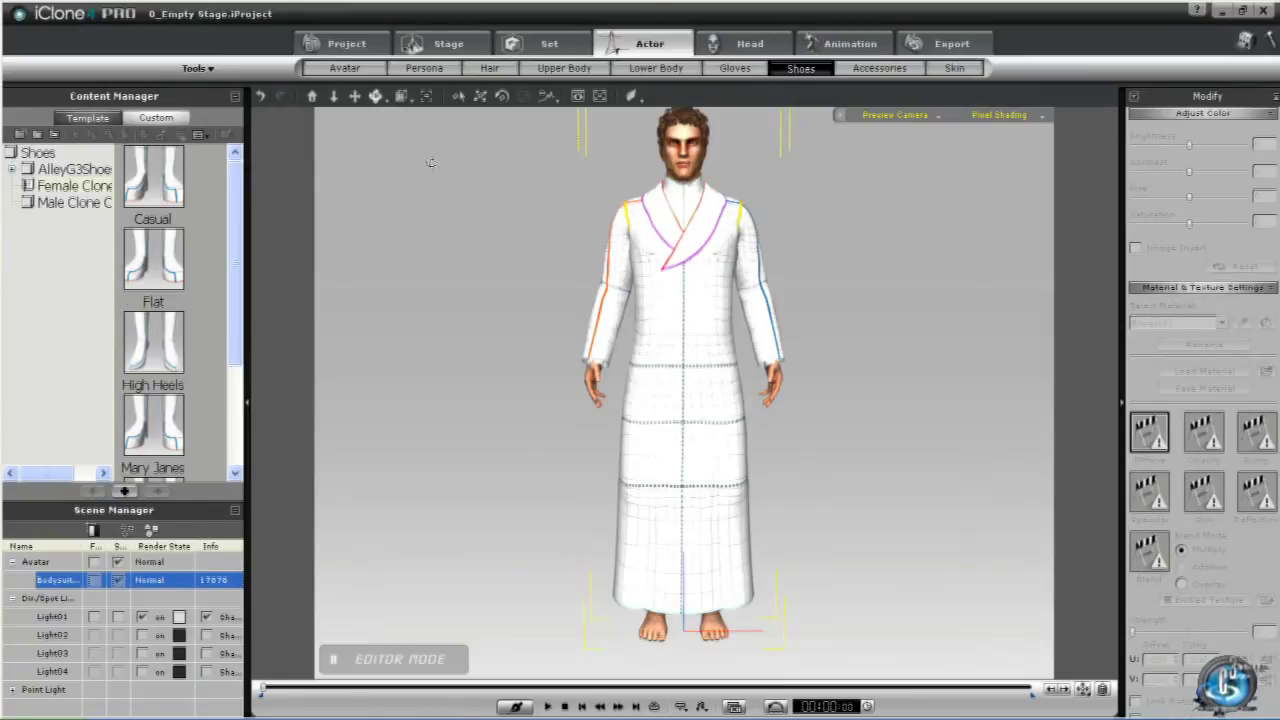
{"action": "left_click", "coordinate": [73, 203]}
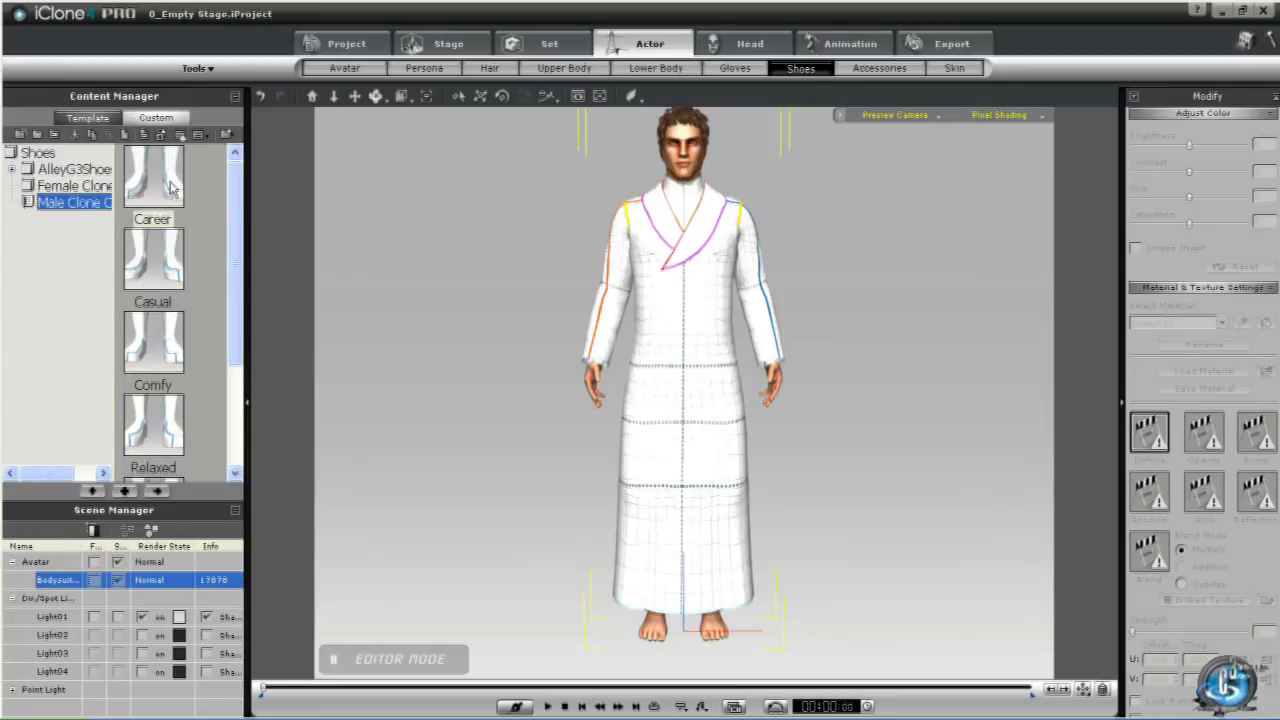
{"action": "double_click", "coordinate": [170, 188]}
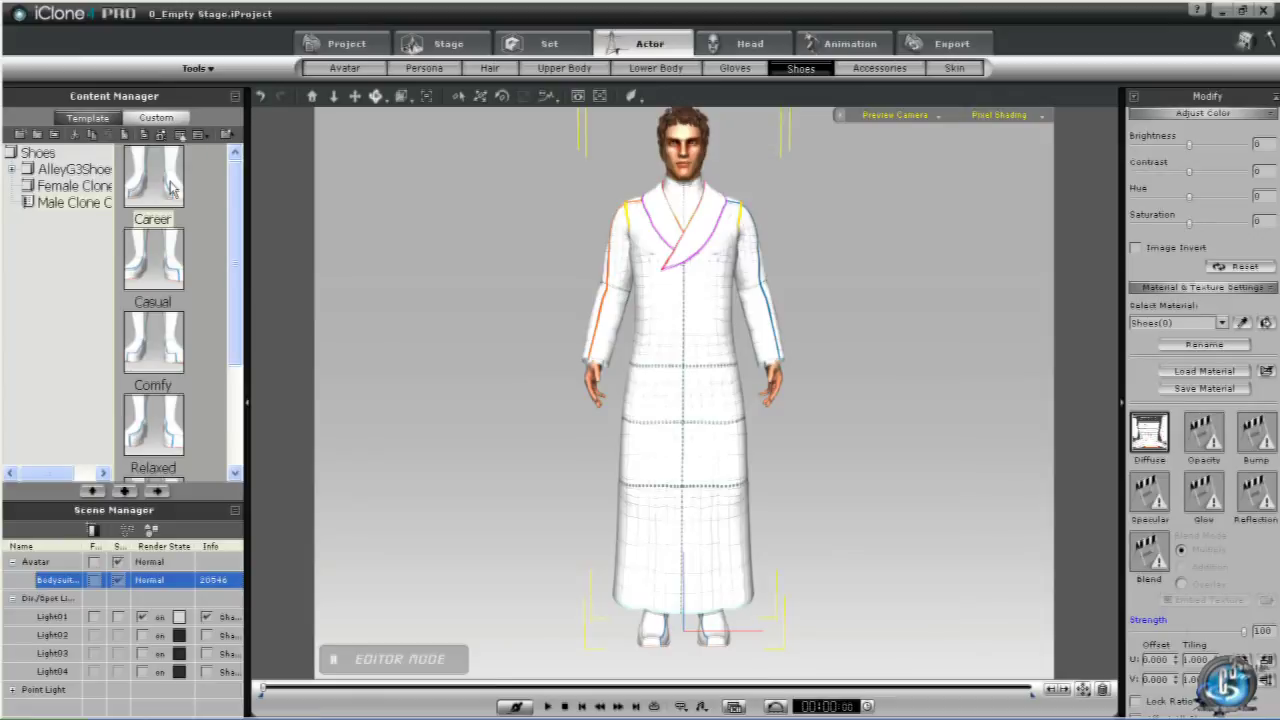
Step: Load the material Trey_Overcoat01_Upper_MultiCol_Coat.iMtl from the Rocker 5-Multi Col folder onto the avatar's upper body
{"action": "left_click", "coordinate": [566, 68]}
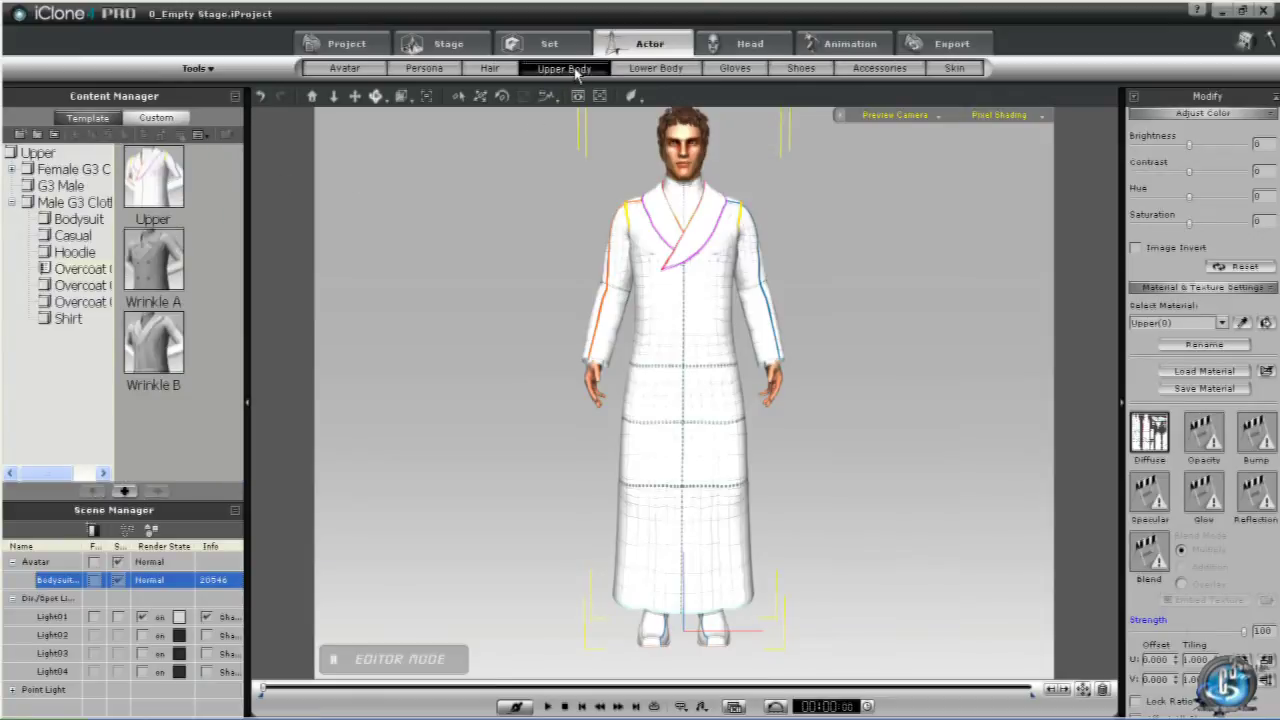
{"action": "left_click", "coordinate": [1197, 372]}
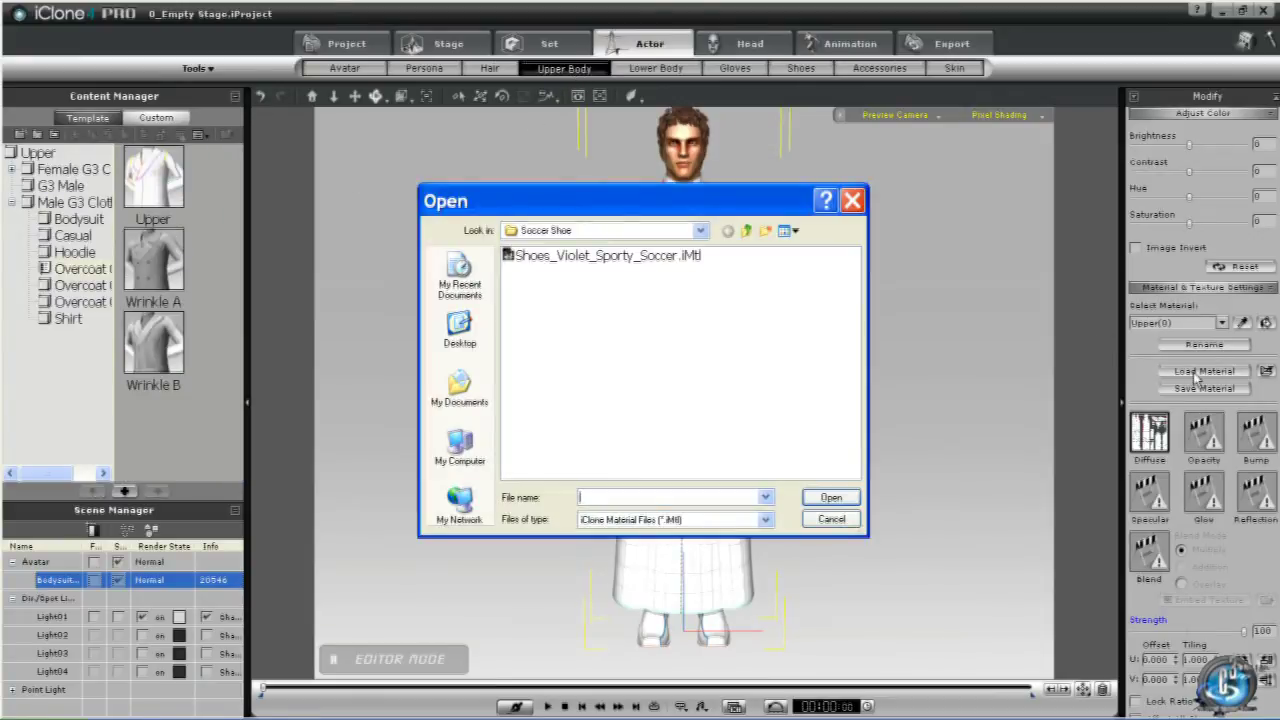
{"action": "left_click", "coordinate": [748, 233]}
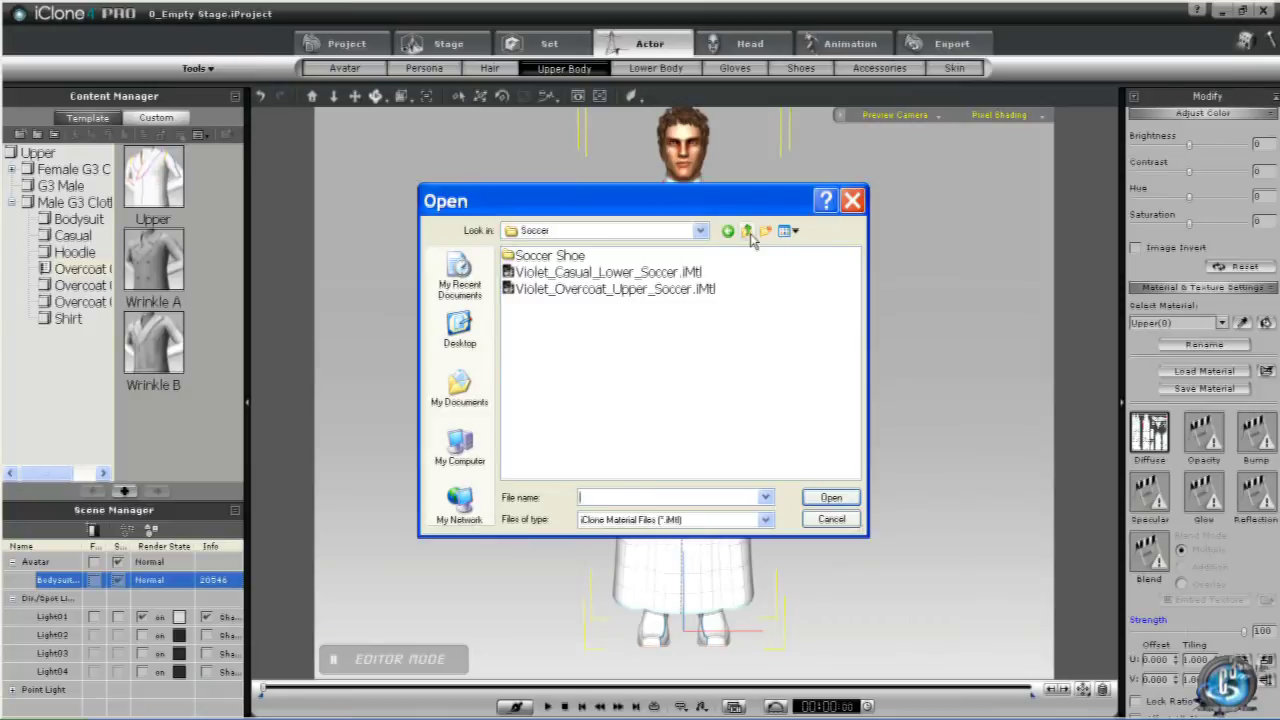
{"action": "left_click", "coordinate": [748, 233]}
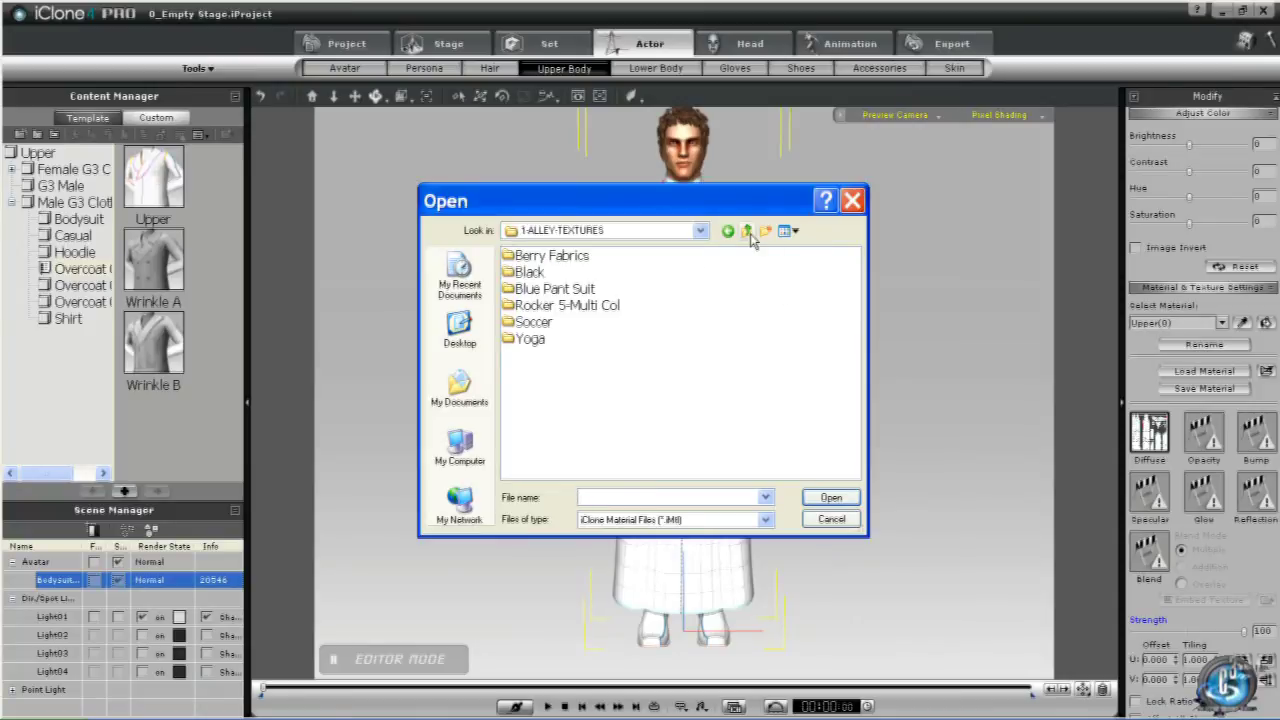
{"action": "double_click", "coordinate": [588, 310]}
{"action": "left_click", "coordinate": [585, 306]}
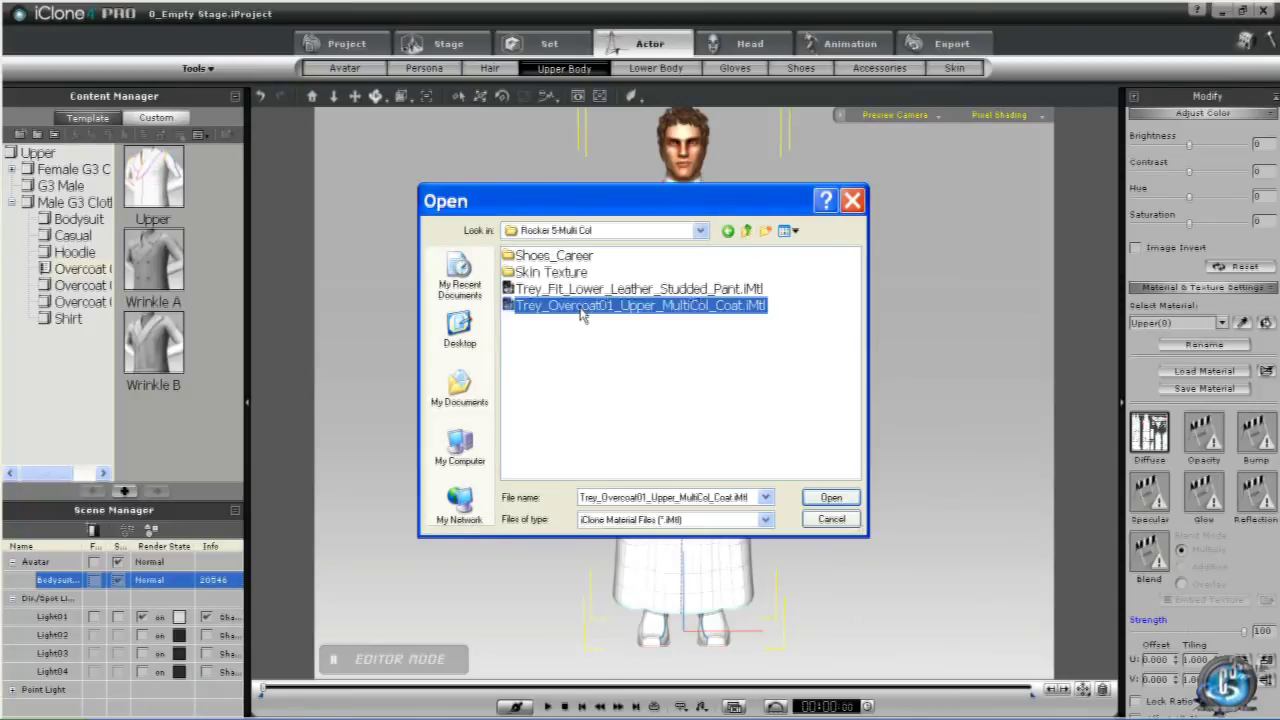
{"action": "left_click", "coordinate": [829, 498]}
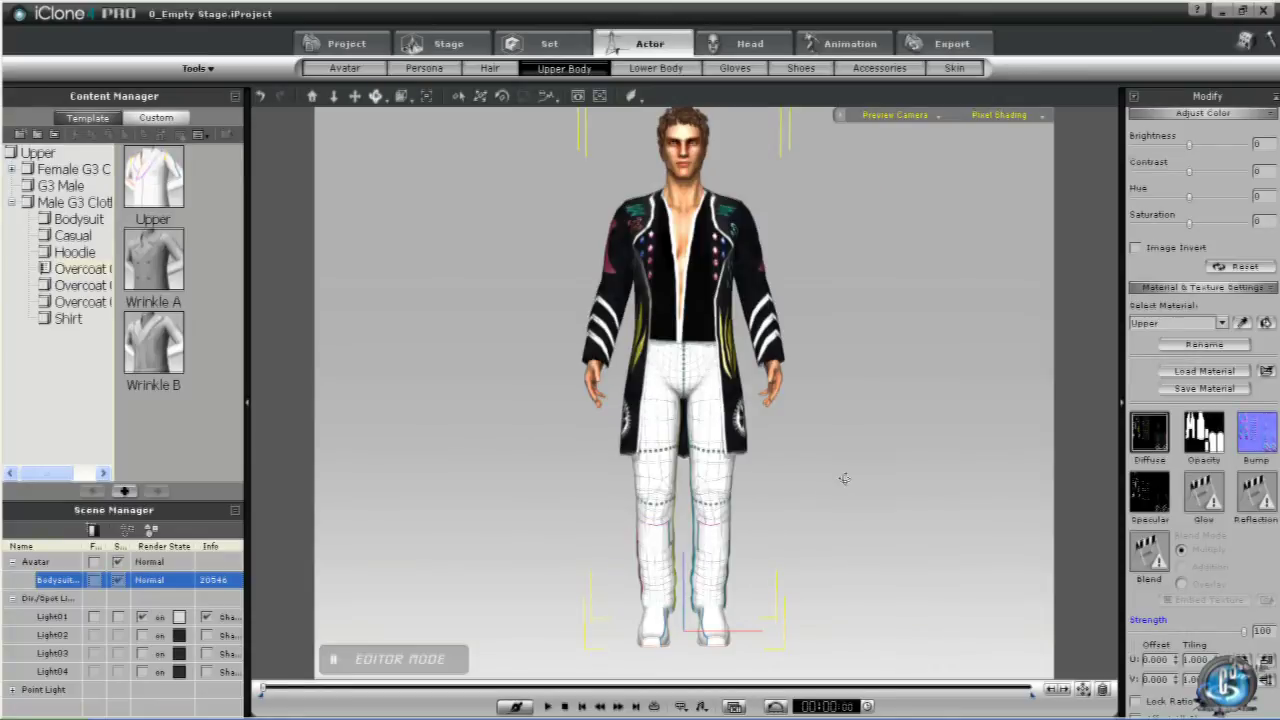
Step: Load the material Trey_Fit_Lower_Leather_Studded_Pant.iMtl onto the avatar's lower body
{"action": "left_click", "coordinate": [655, 69]}
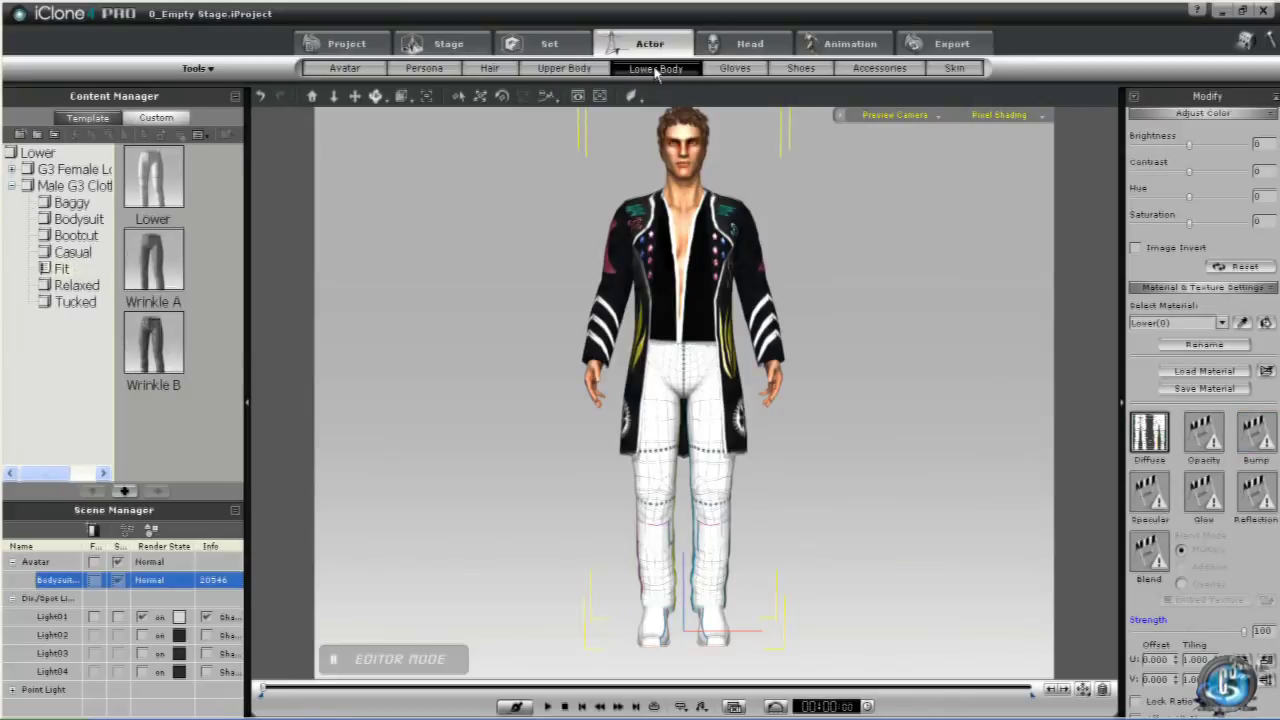
{"action": "left_click", "coordinate": [1216, 371]}
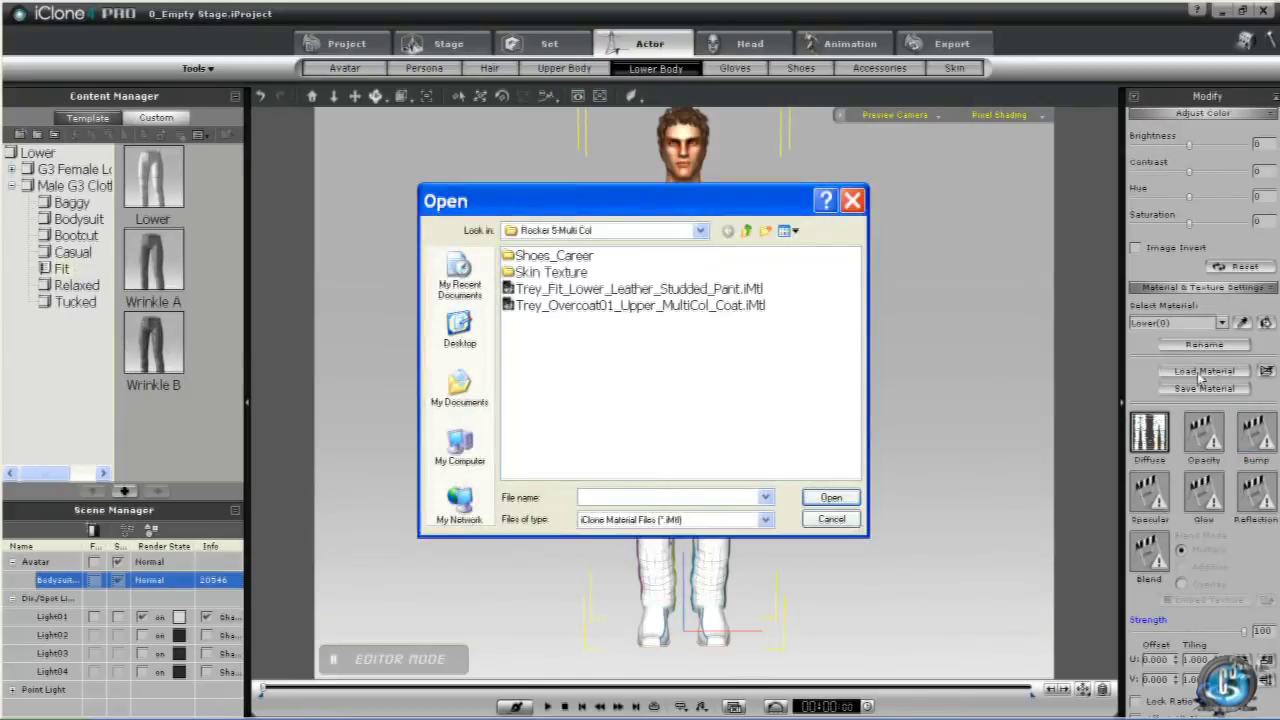
{"action": "left_click", "coordinate": [631, 290]}
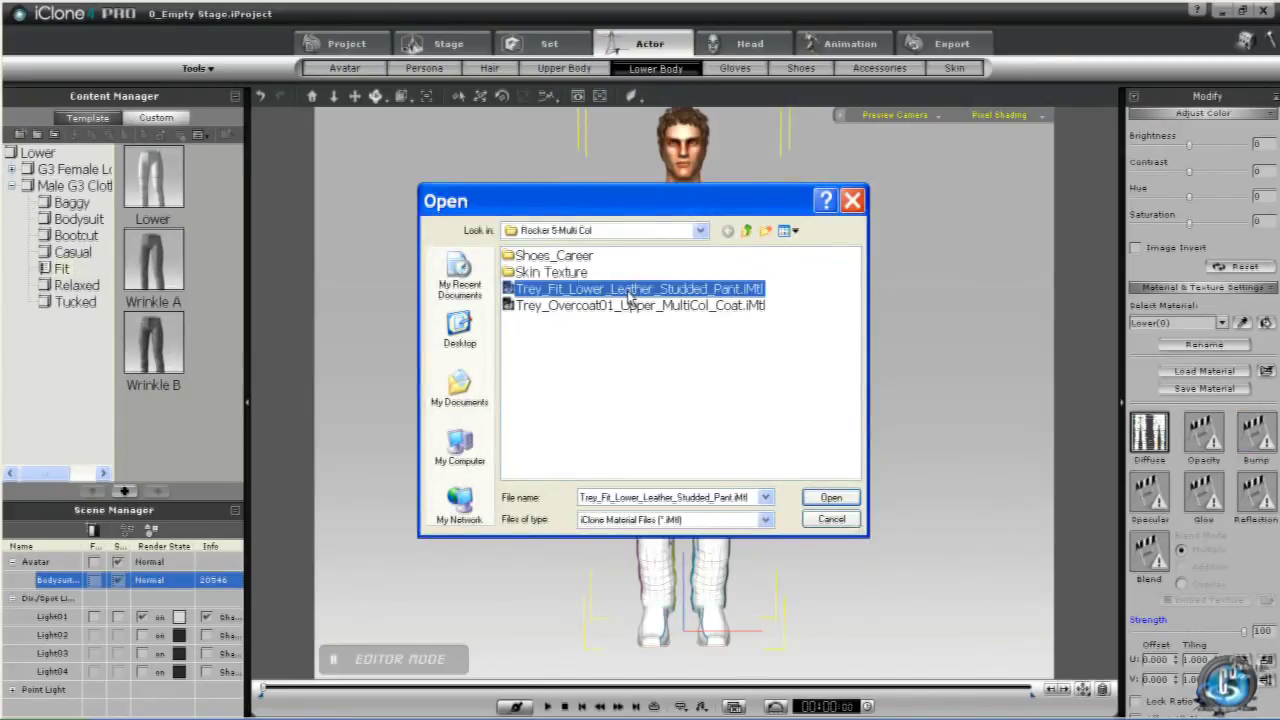
{"action": "left_click", "coordinate": [831, 497]}
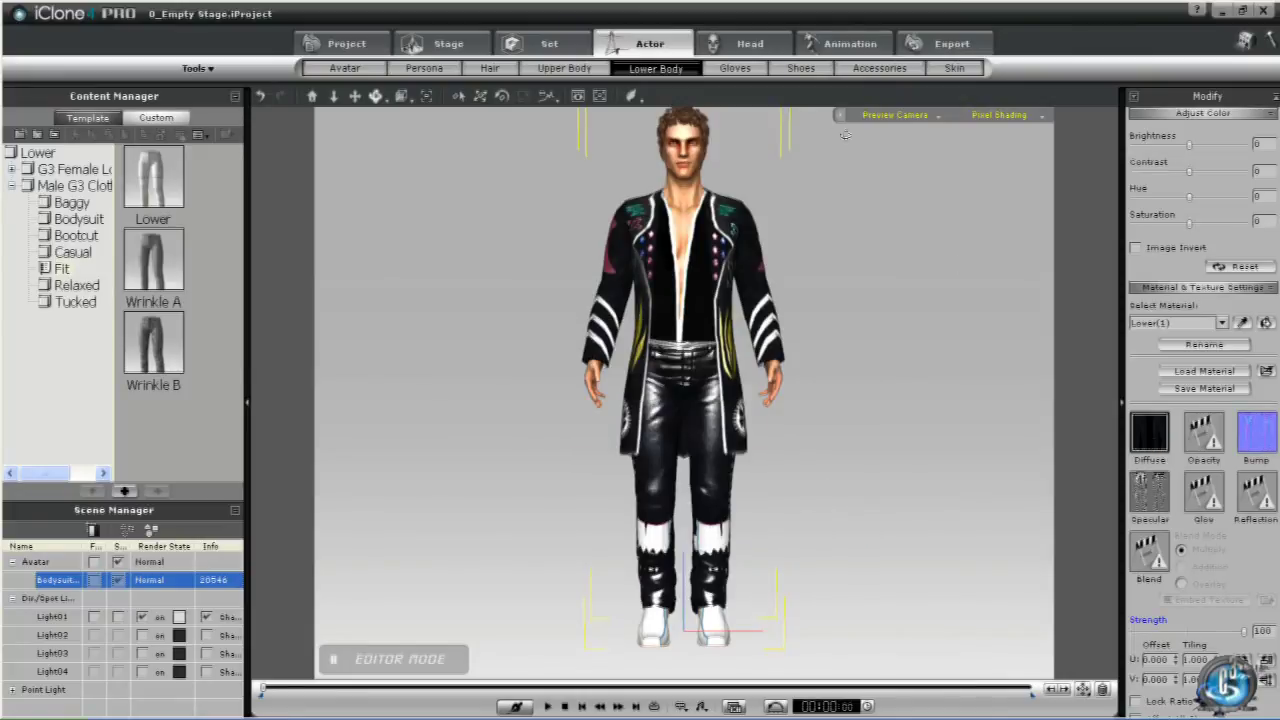
Step: Load the material Shoes_Trey_Career_Star_Studded_Boot.iMtl from the Shoes_Career subfolder onto the avatar's shoes
{"action": "left_click", "coordinate": [800, 68]}
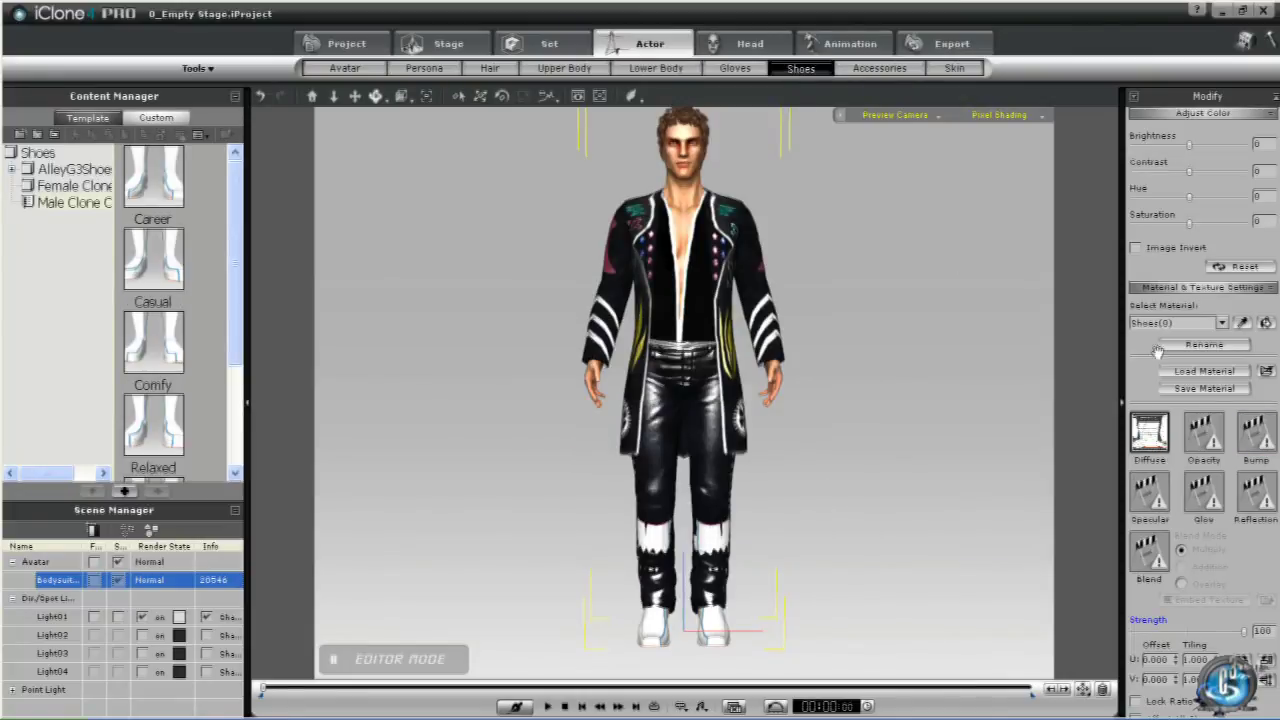
{"action": "left_click", "coordinate": [1205, 371]}
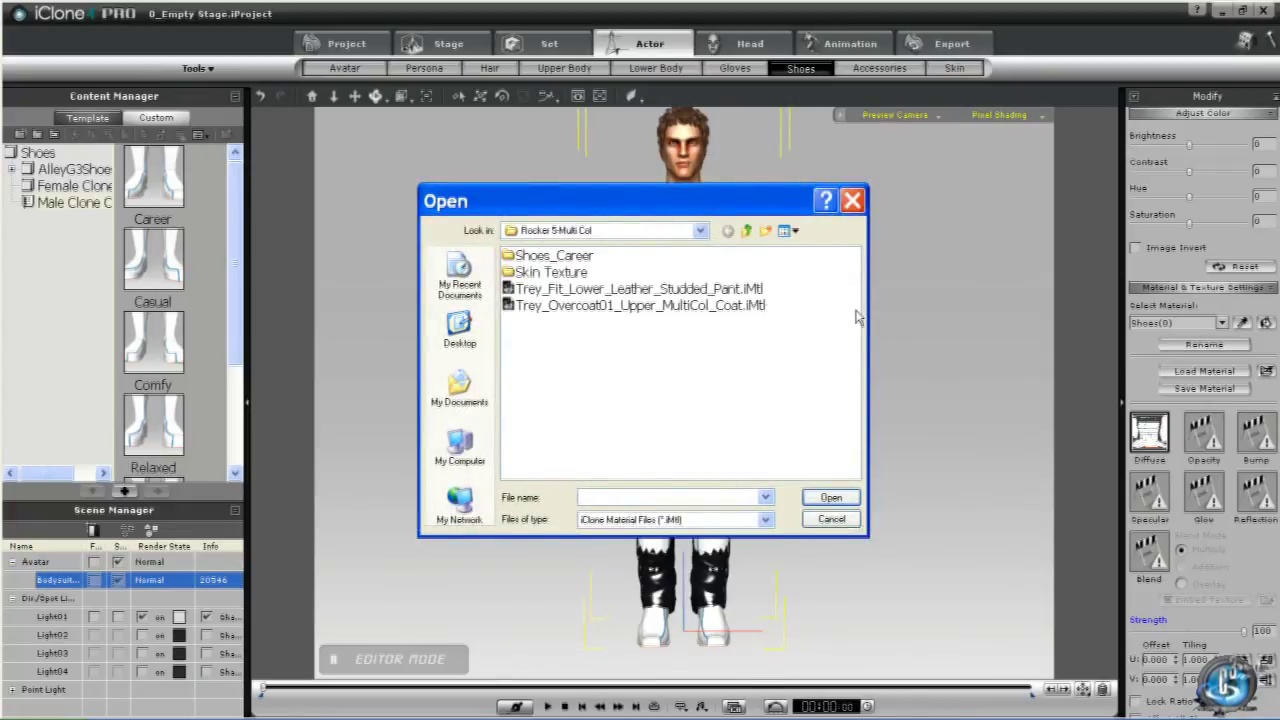
{"action": "double_click", "coordinate": [578, 258]}
{"action": "left_click", "coordinate": [578, 258]}
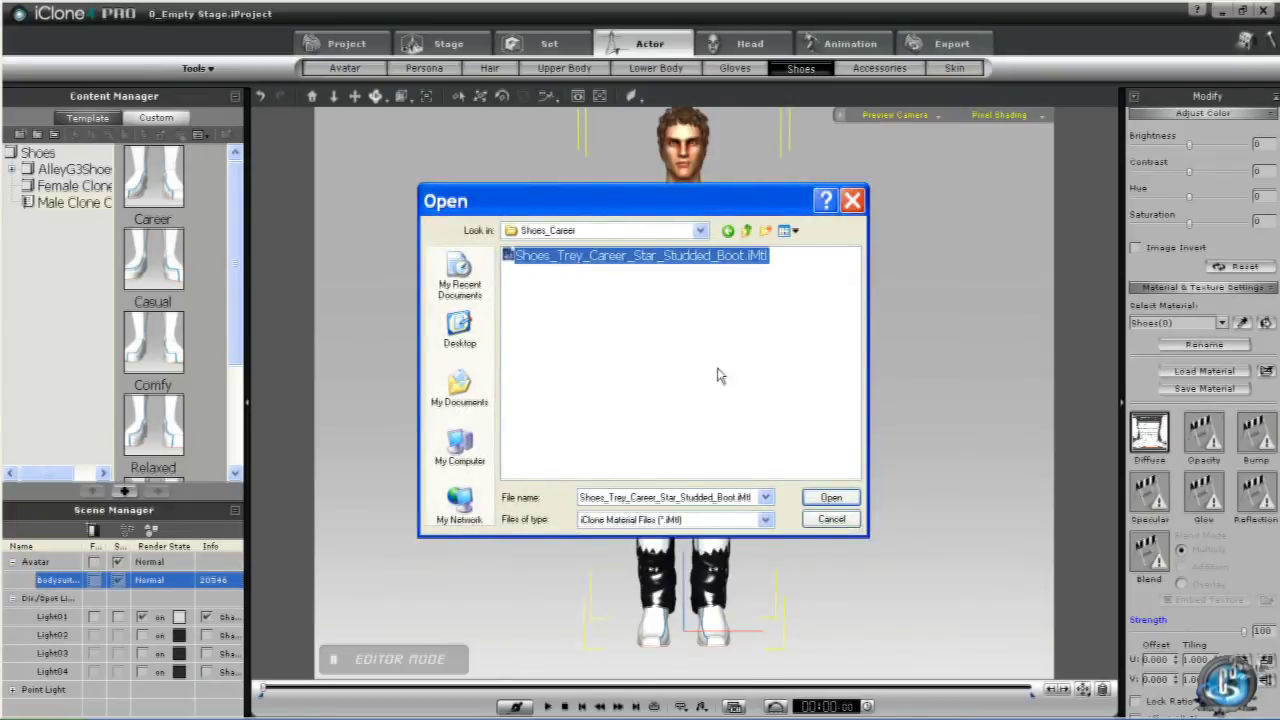
{"action": "left_click", "coordinate": [833, 498]}
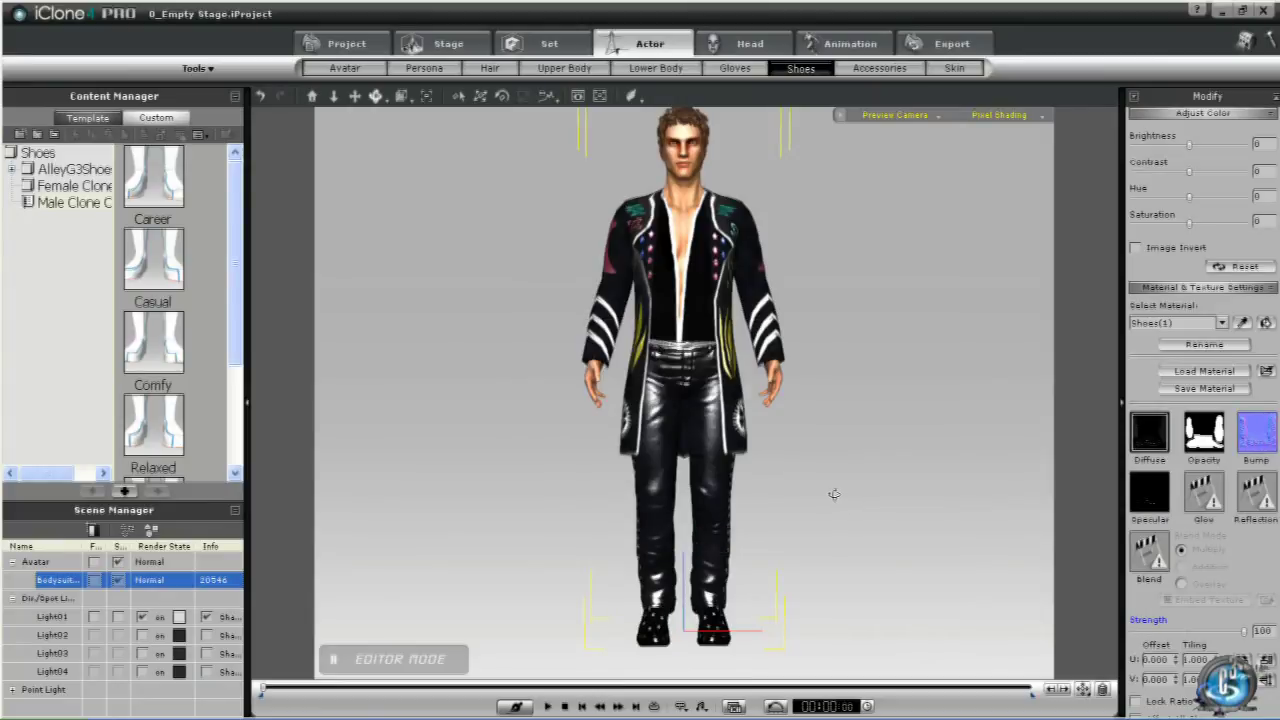
Step: Load the material Skin_Upper.iMtl from the Skin Texture subfolder onto the avatar's Upper skin material
{"action": "left_click", "coordinate": [953, 70]}
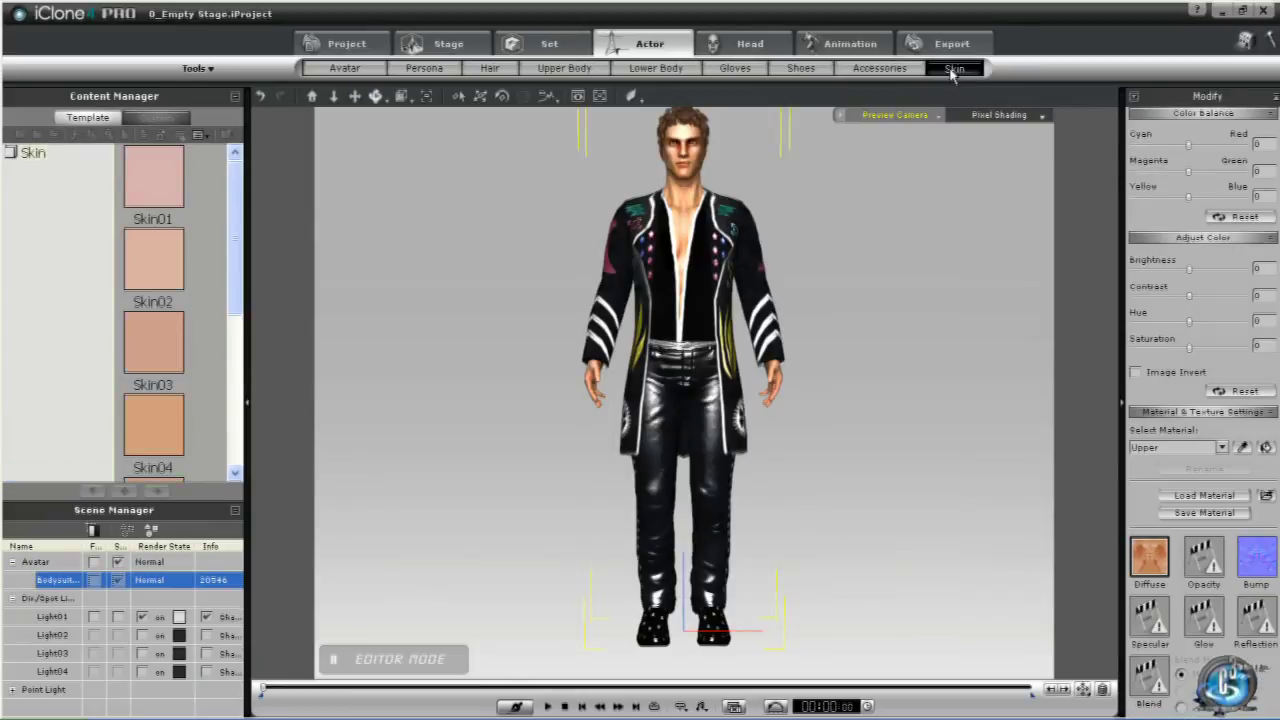
{"action": "left_click", "coordinate": [1222, 448]}
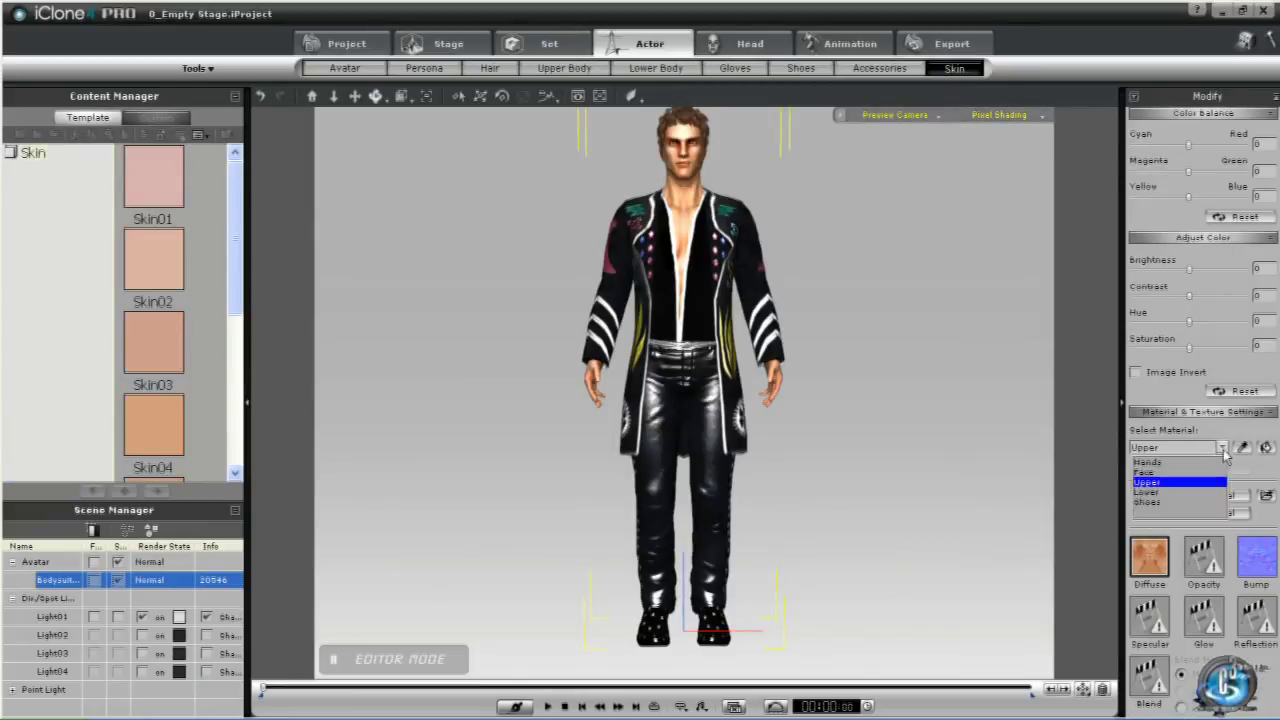
{"action": "left_click", "coordinate": [1166, 485]}
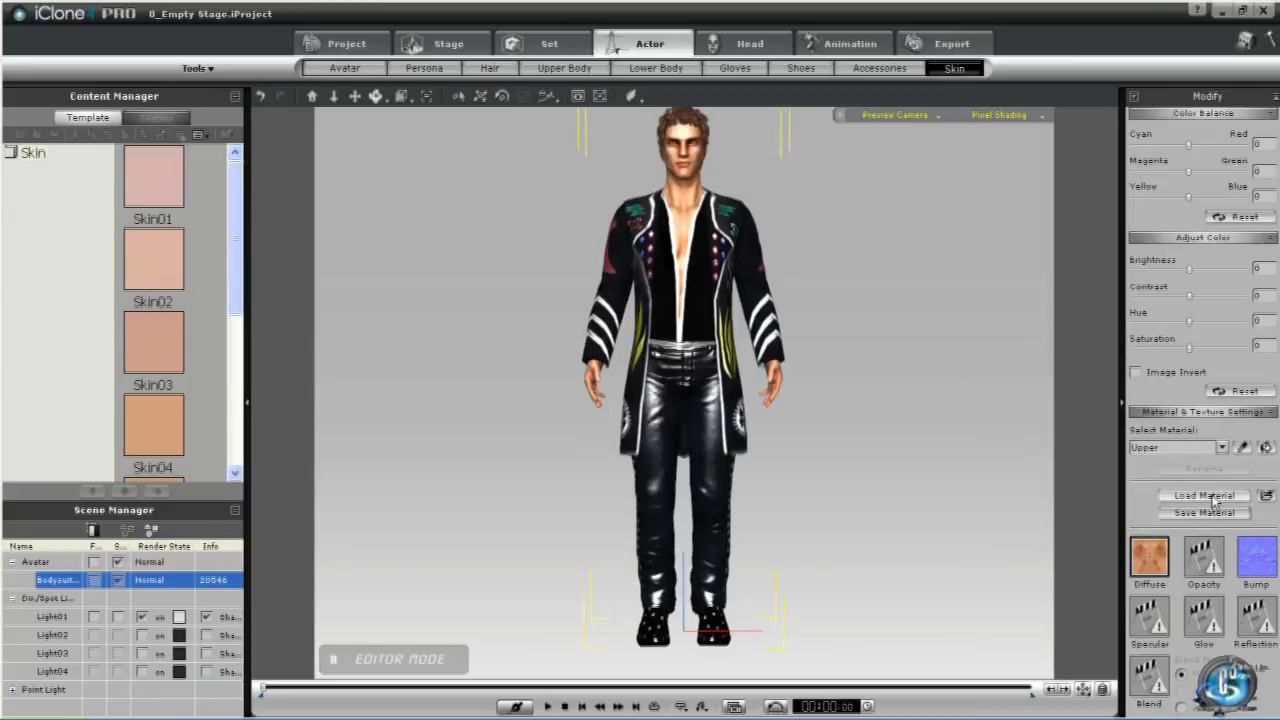
{"action": "left_click", "coordinate": [1212, 496]}
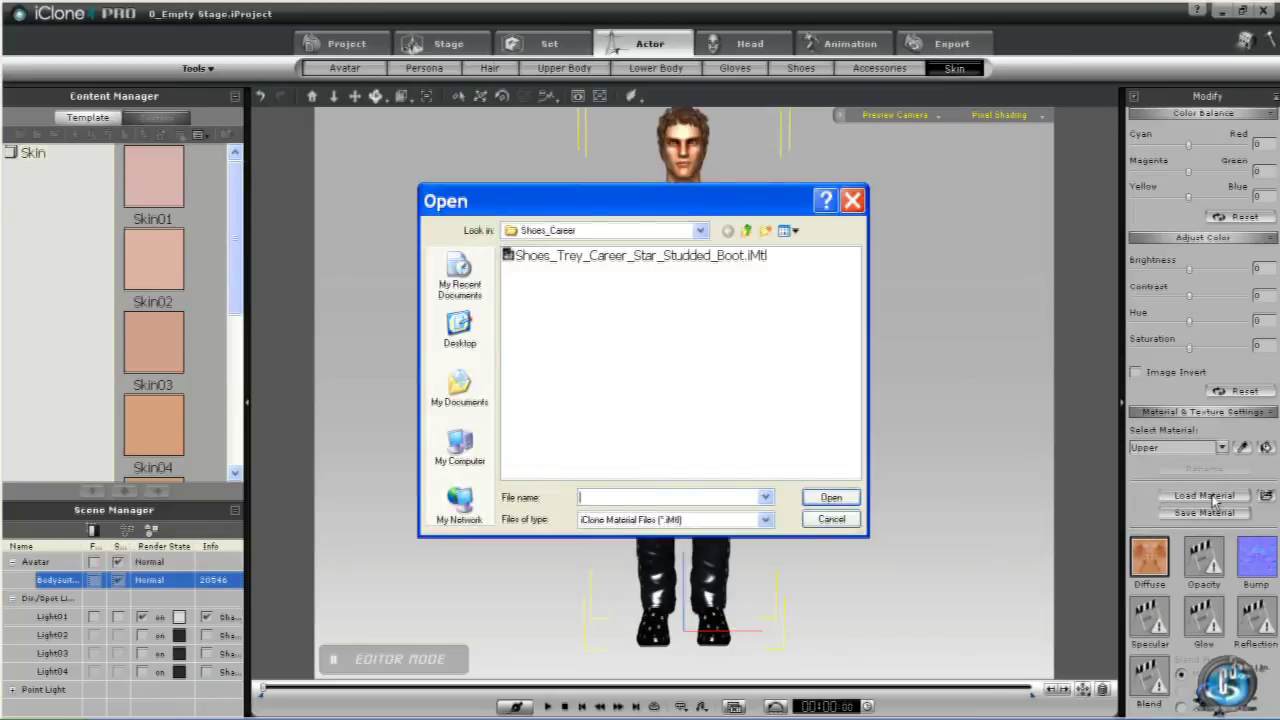
{"action": "left_click", "coordinate": [747, 233]}
{"action": "double_click", "coordinate": [580, 273]}
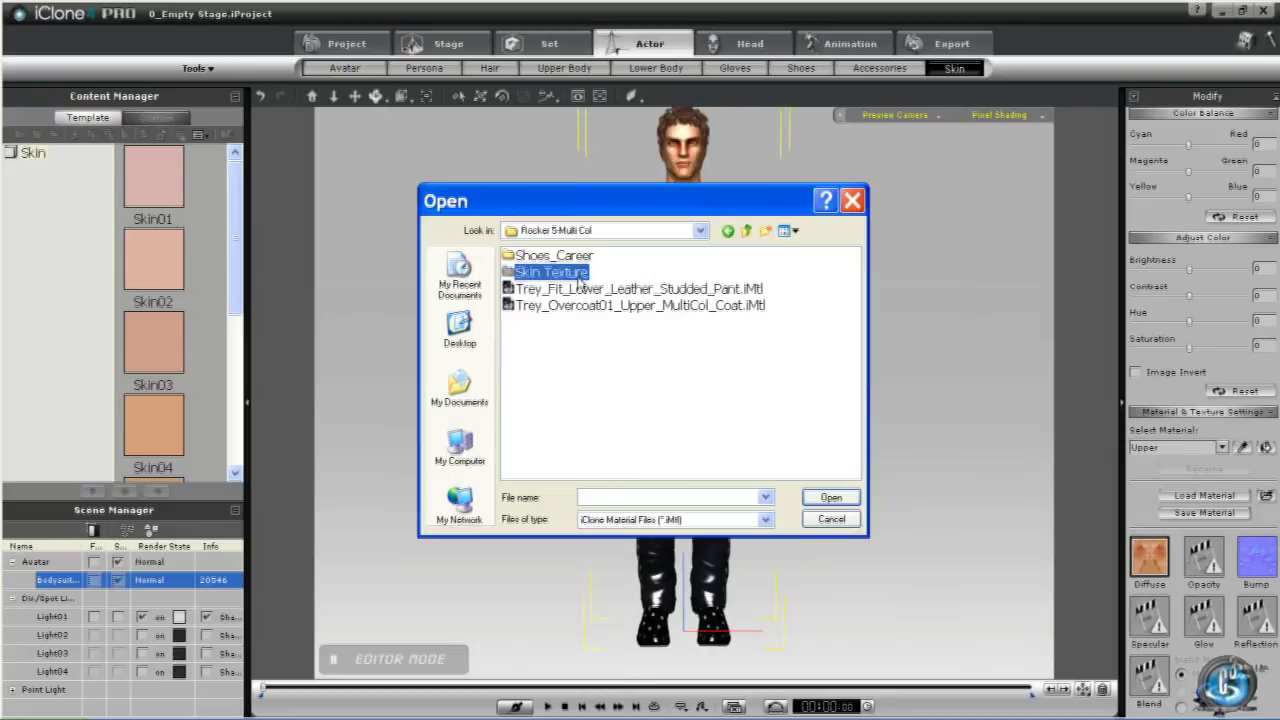
{"action": "left_click", "coordinate": [576, 258]}
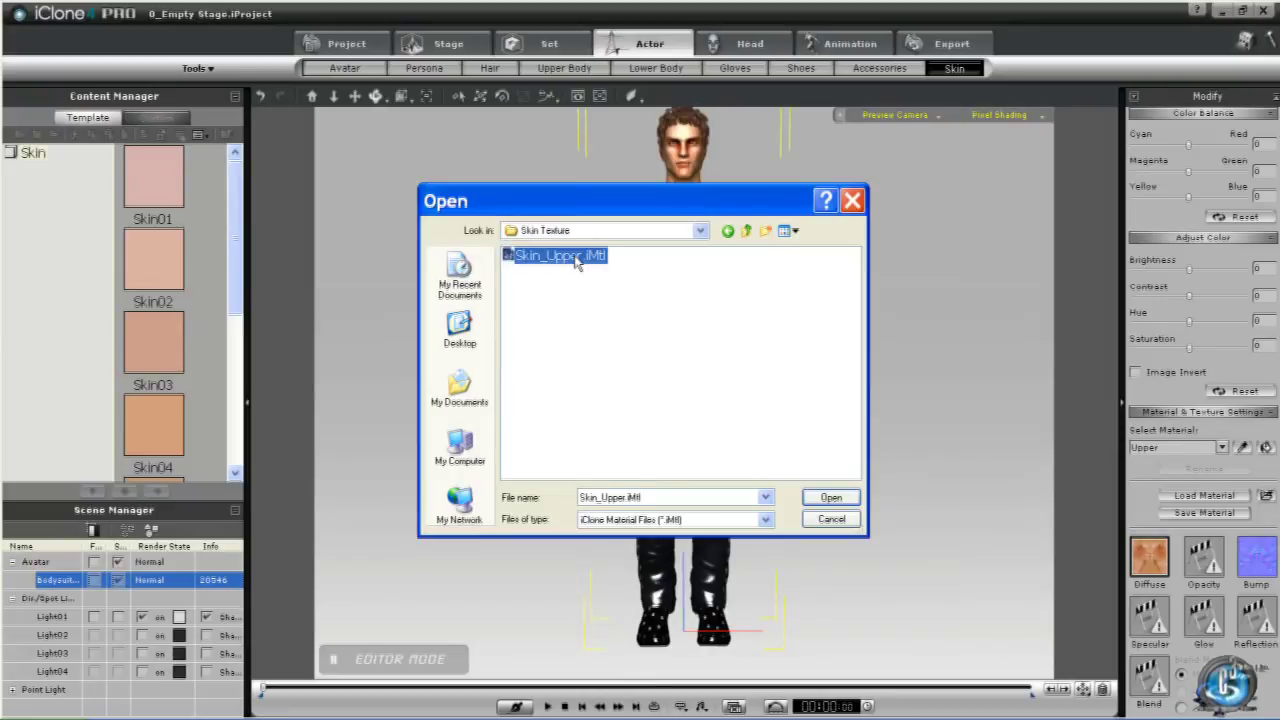
{"action": "left_click", "coordinate": [843, 498]}
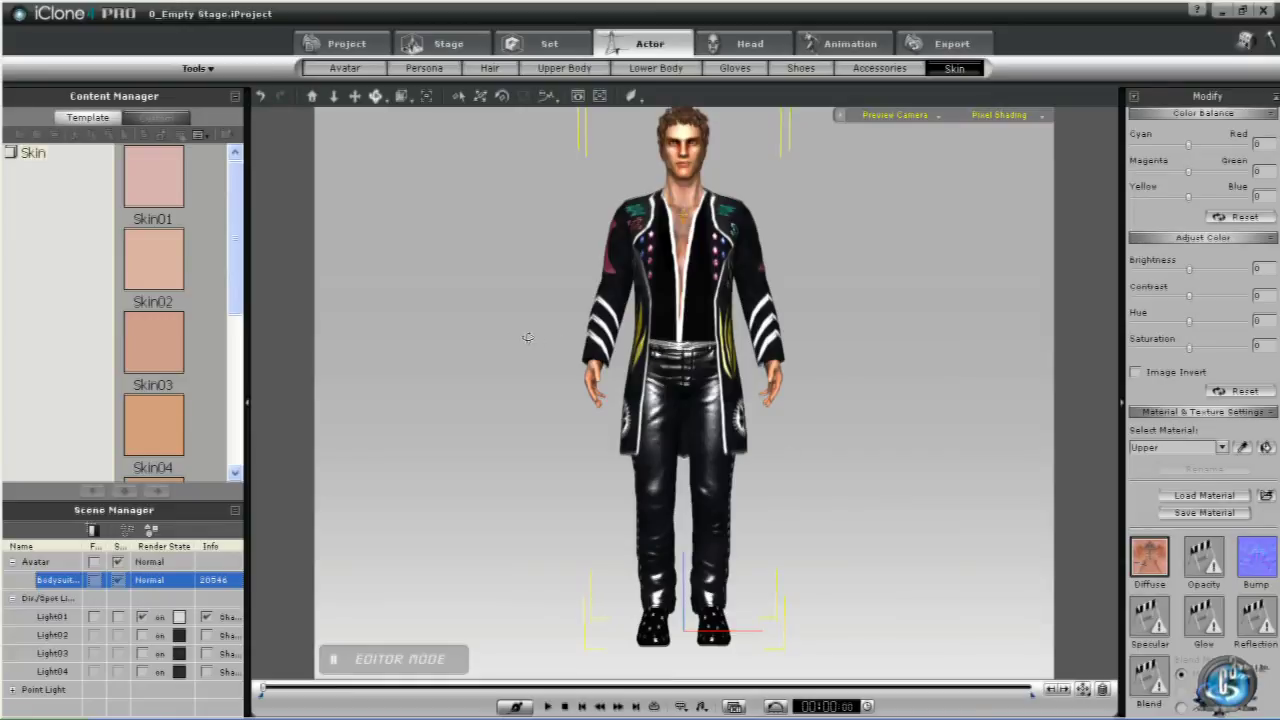
{"action": "right_click_drag", "start_coordinate": [521, 342], "coordinate": [537, 365]}
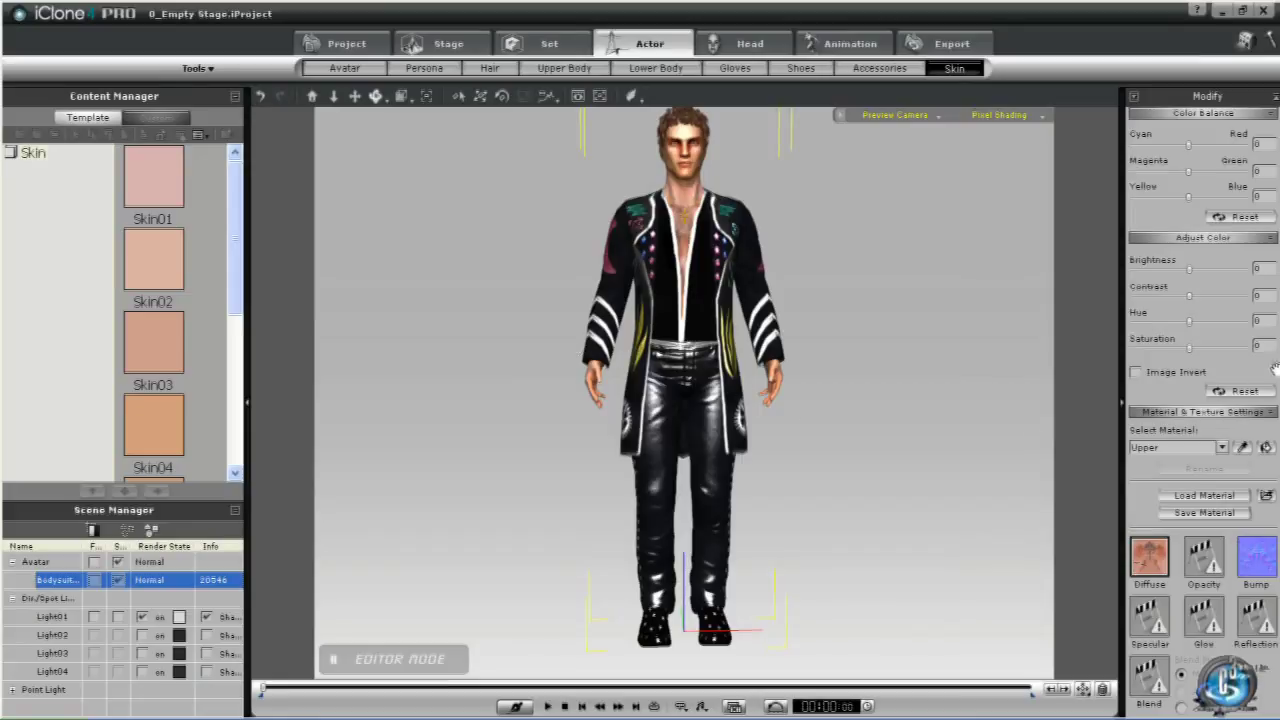
{"action": "scroll", "coordinate": [1236, 362], "scroll_direction": "down", "scroll_amount": 3}
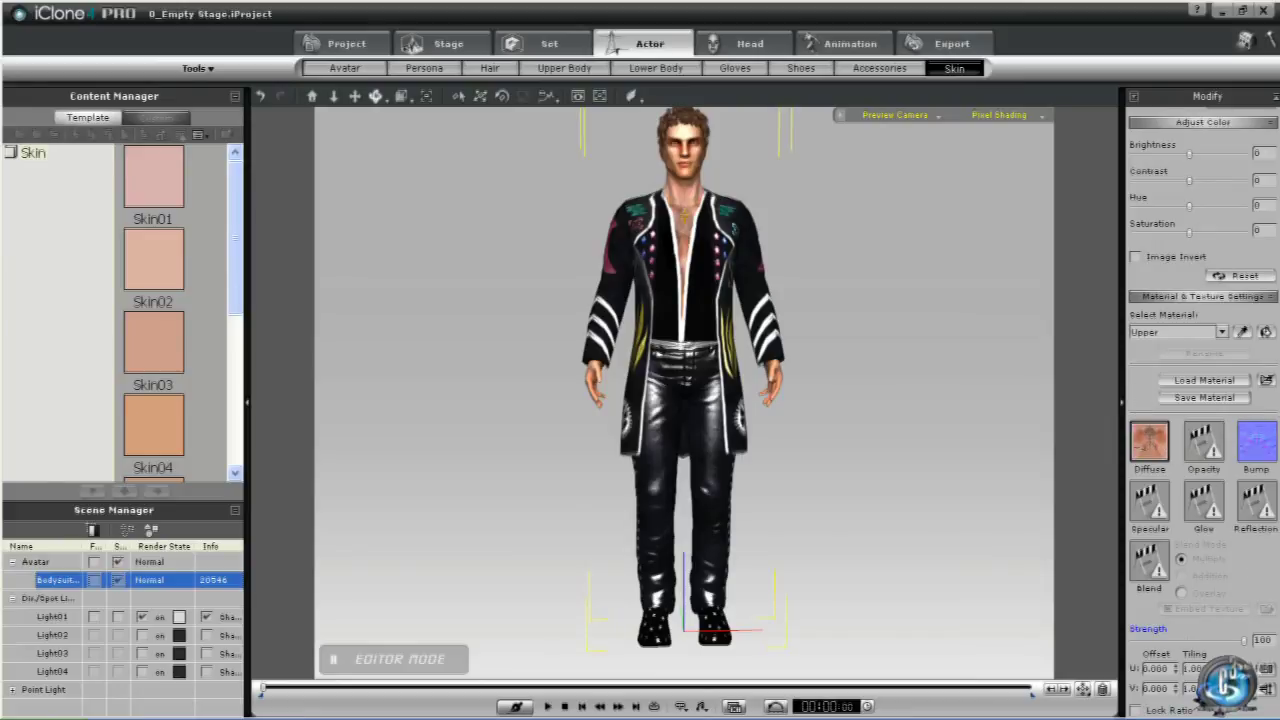
{"action": "scroll", "coordinate": [1204, 420], "scroll_direction": "down", "scroll_amount": 5}
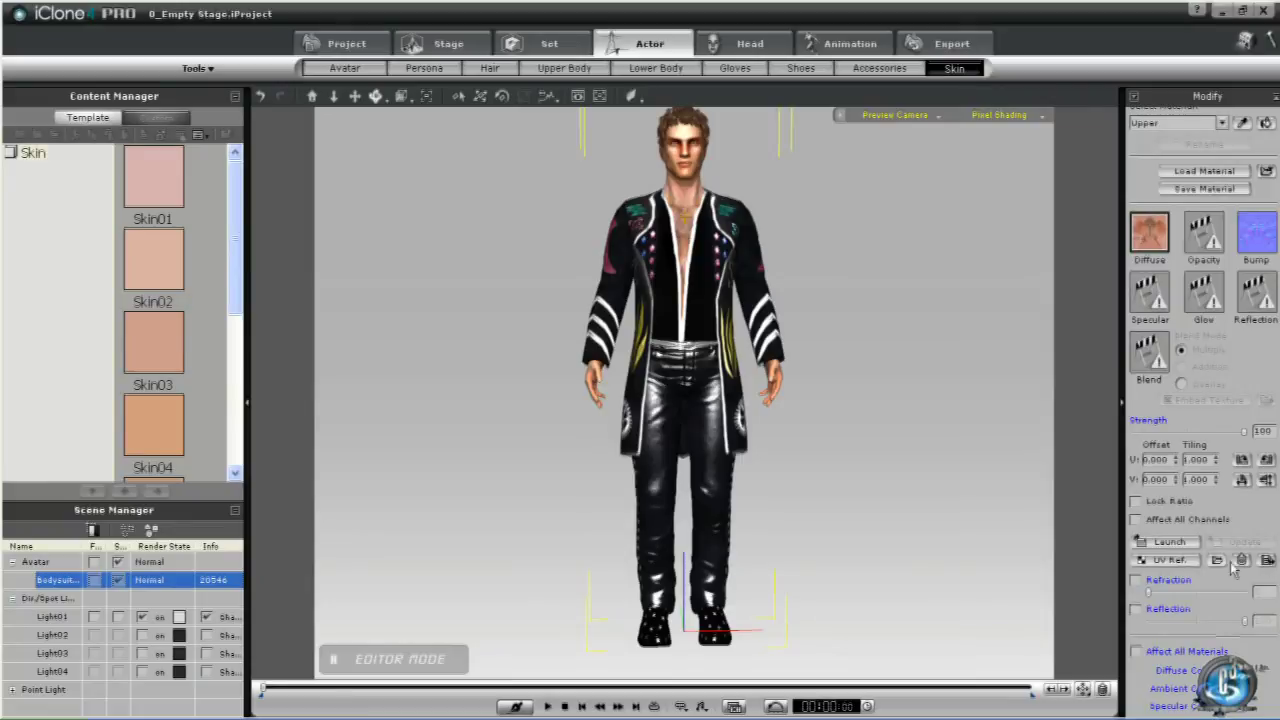
{"action": "left_click", "coordinate": [1217, 561]}
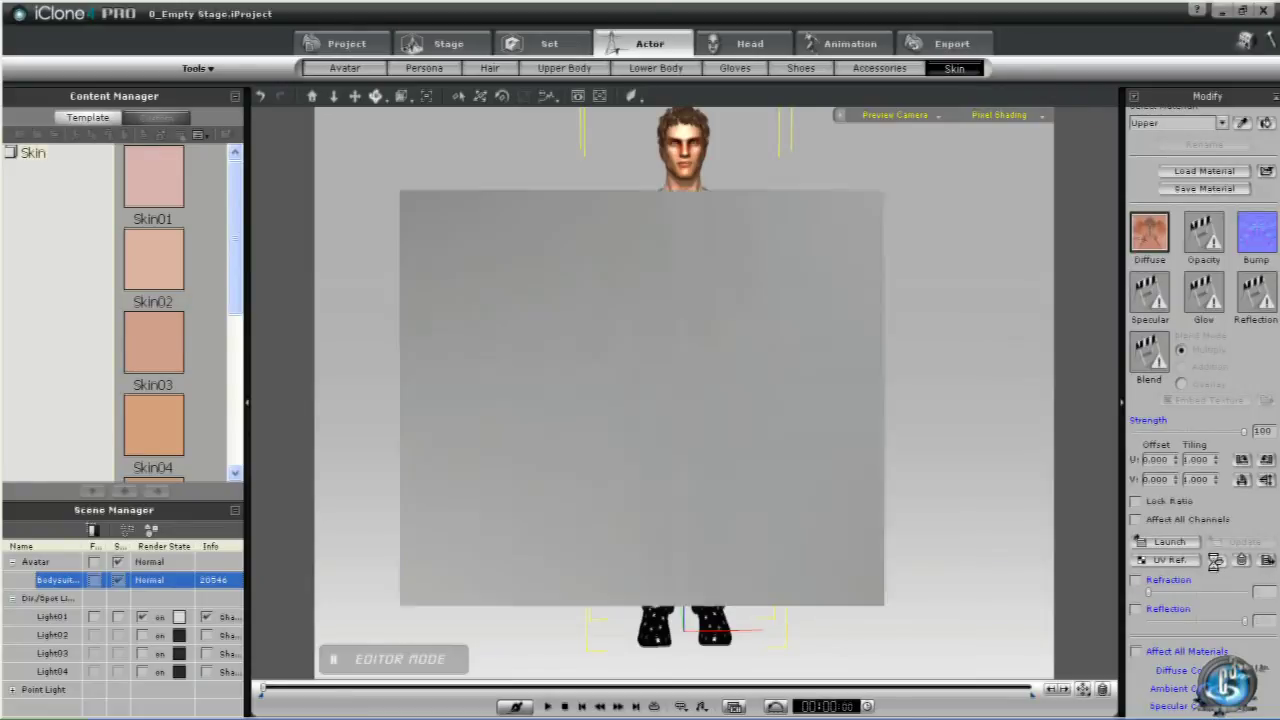
{"action": "left_click", "coordinate": [680, 157]}
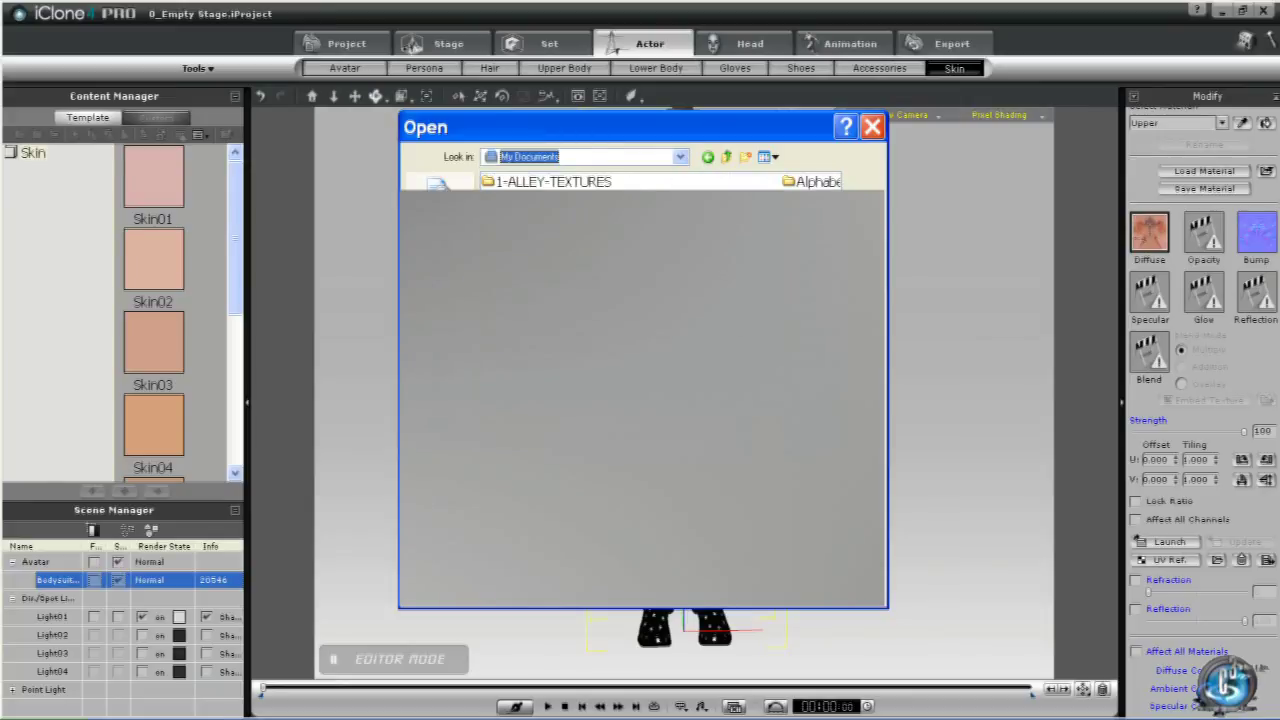
{"action": "left_click", "coordinate": [545, 182]}
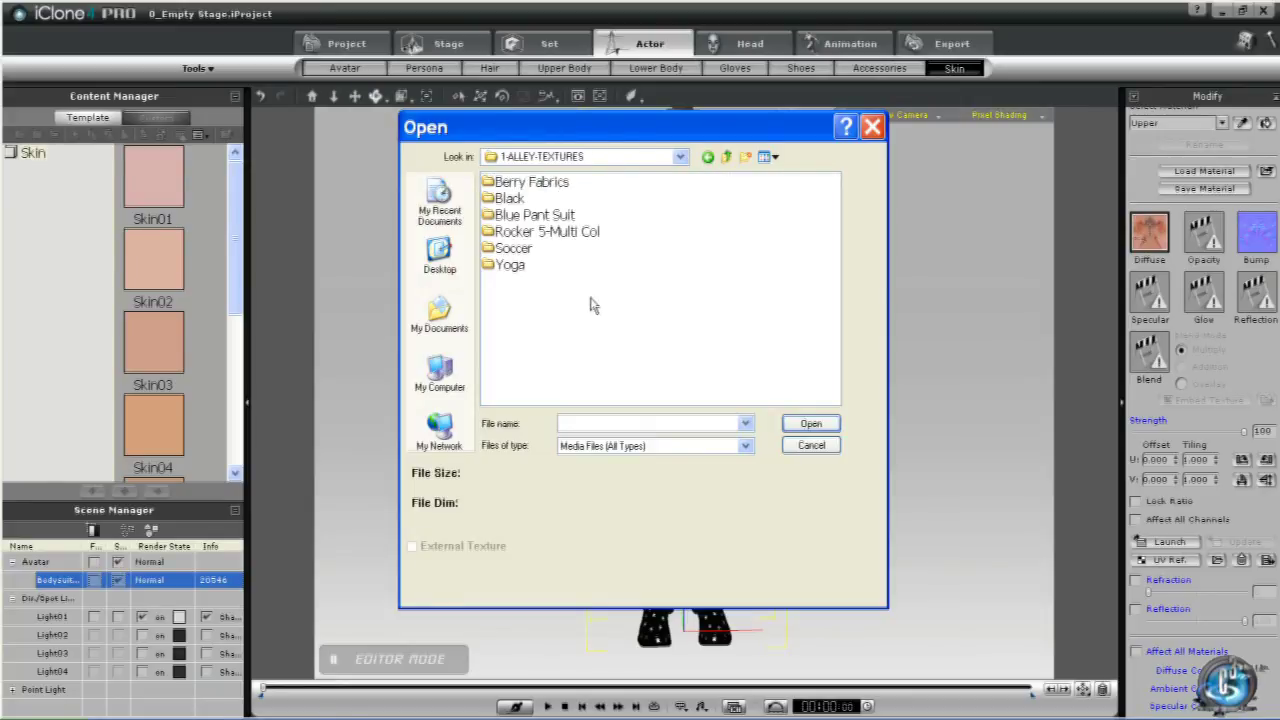
{"action": "left_click", "coordinate": [811, 446]}
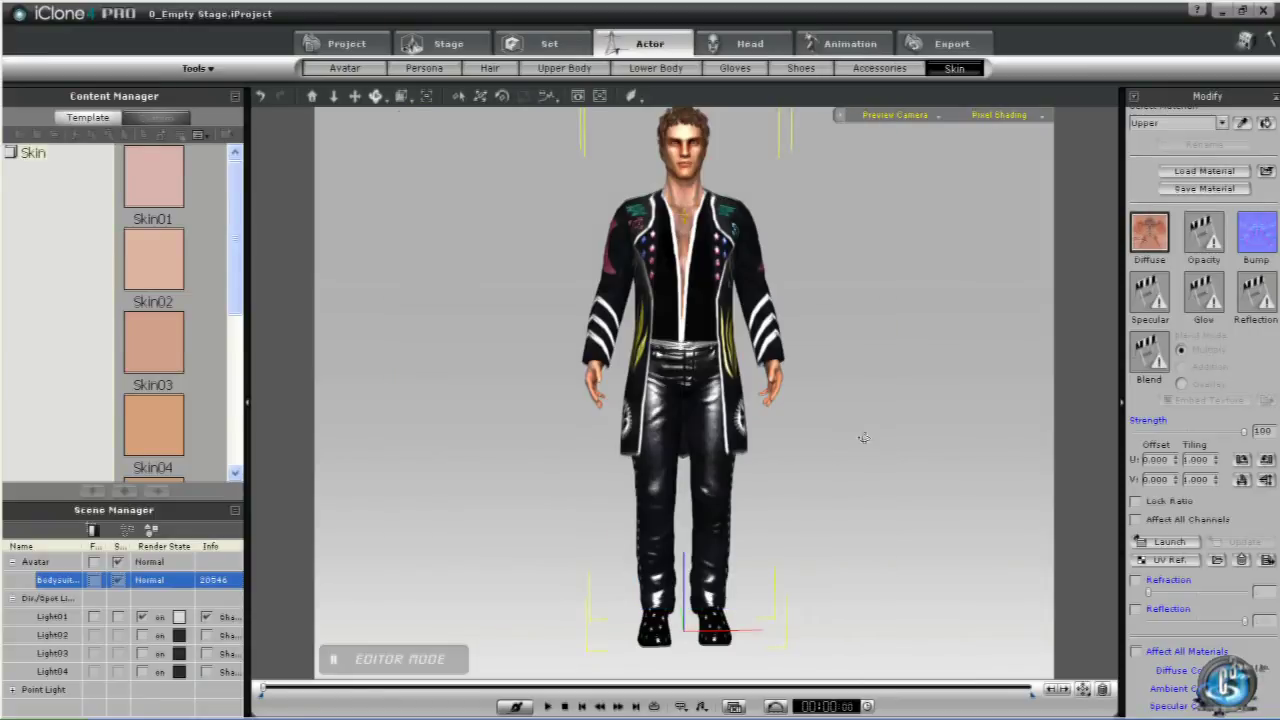